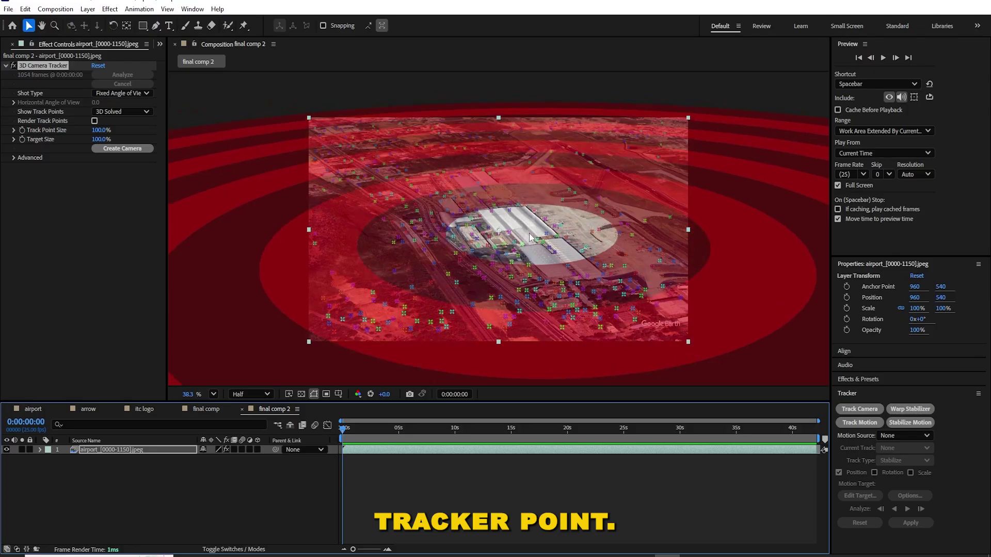
# Reduce the 3D Camera Tracker's target size to 20%.
pyautogui.click(102, 140)
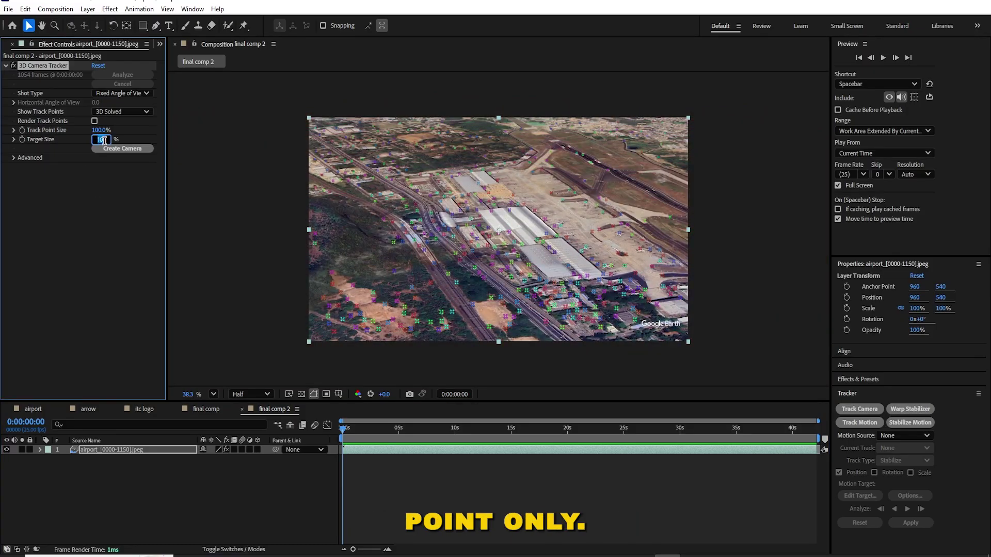
pyautogui.write('50')
pyautogui.press('Return')
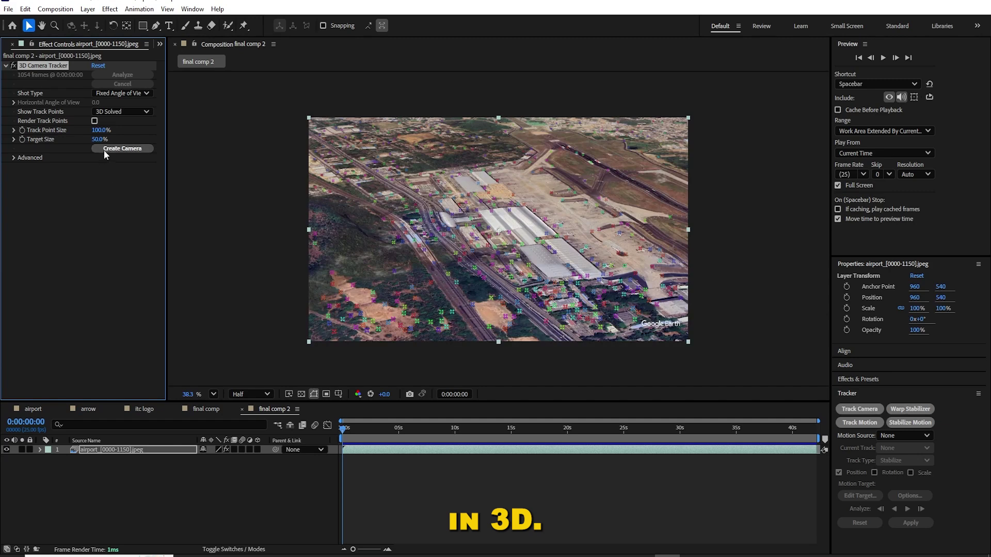
pyautogui.click(98, 139)
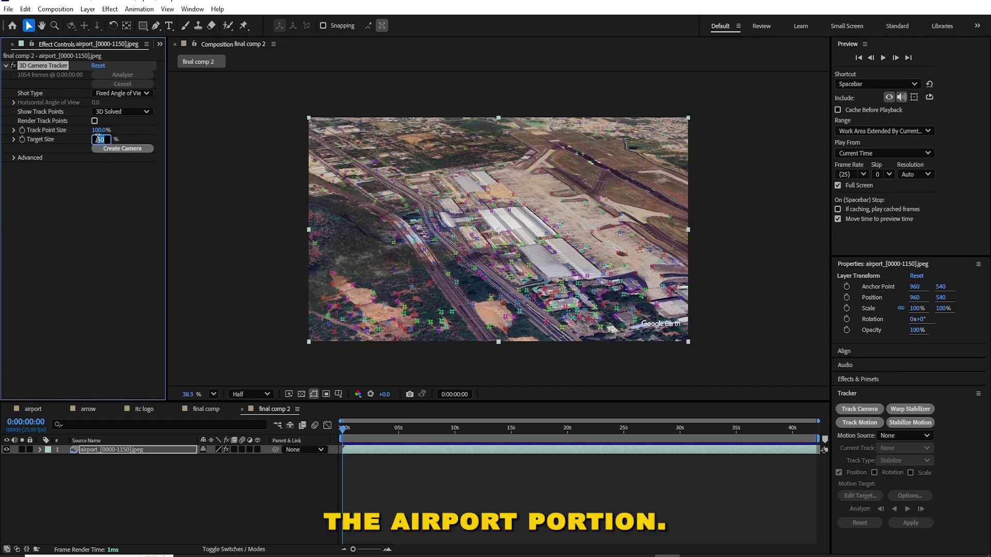
pyautogui.write('20')
pyautogui.press('Return')
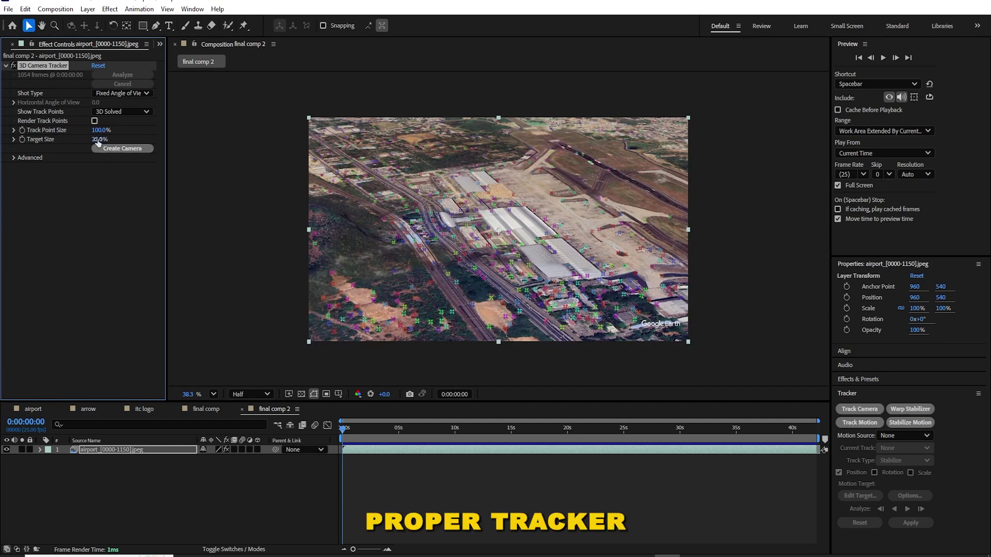
# Create a tracked solid and camera from the track points on the airport terminal, and hide the solid.
pyautogui.rightClick(498, 230)
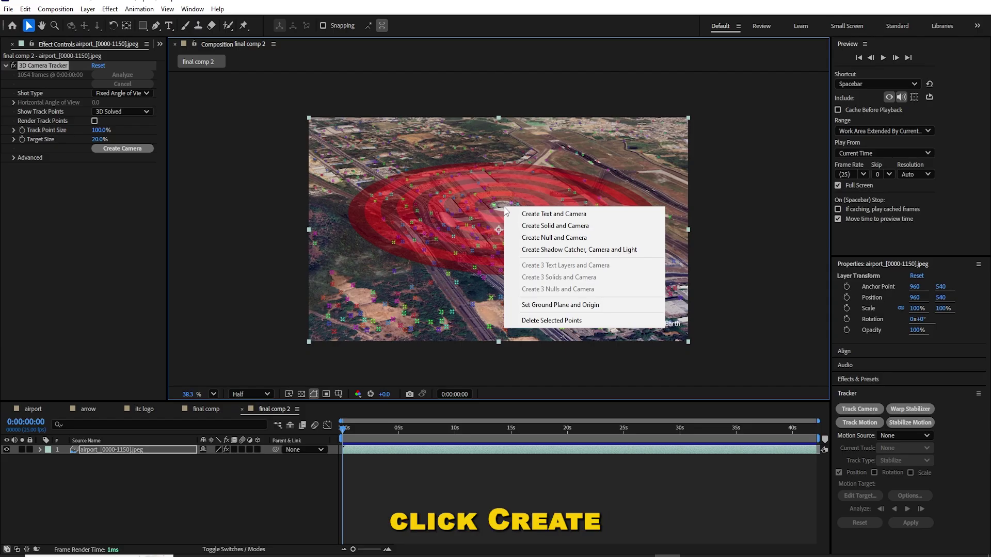
pyautogui.click(551, 226)
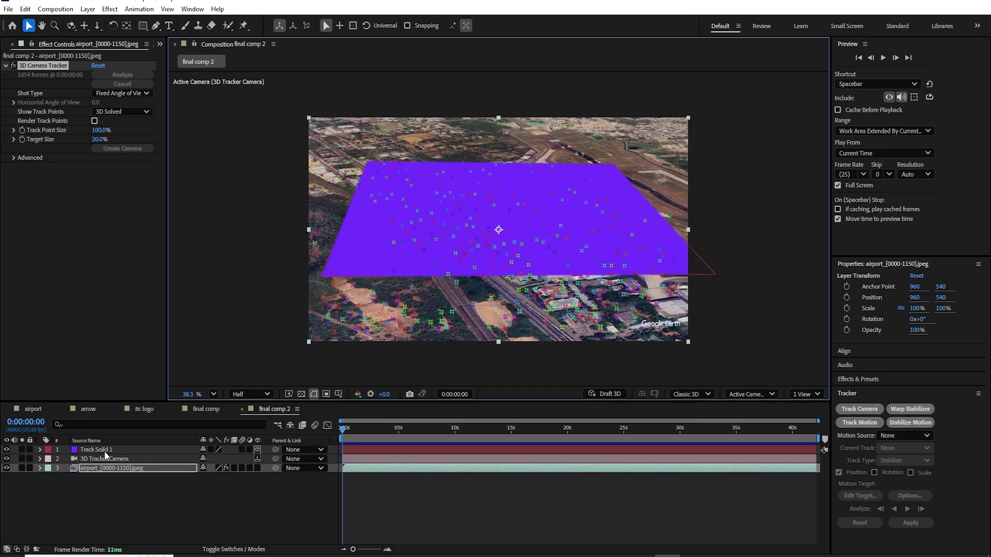
pyautogui.click(95, 450)
pyautogui.click(6, 449)
# Start a Pen-tool shape layer with a first point at the airport's near edge, make it 3D and parent it to Track Solid 1.
pyautogui.press('g')
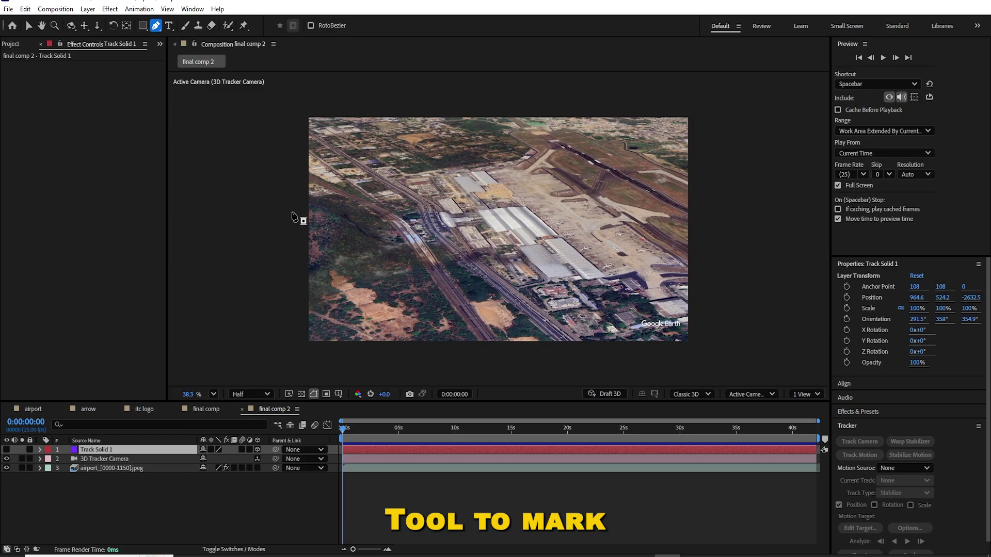
pyautogui.click(523, 298)
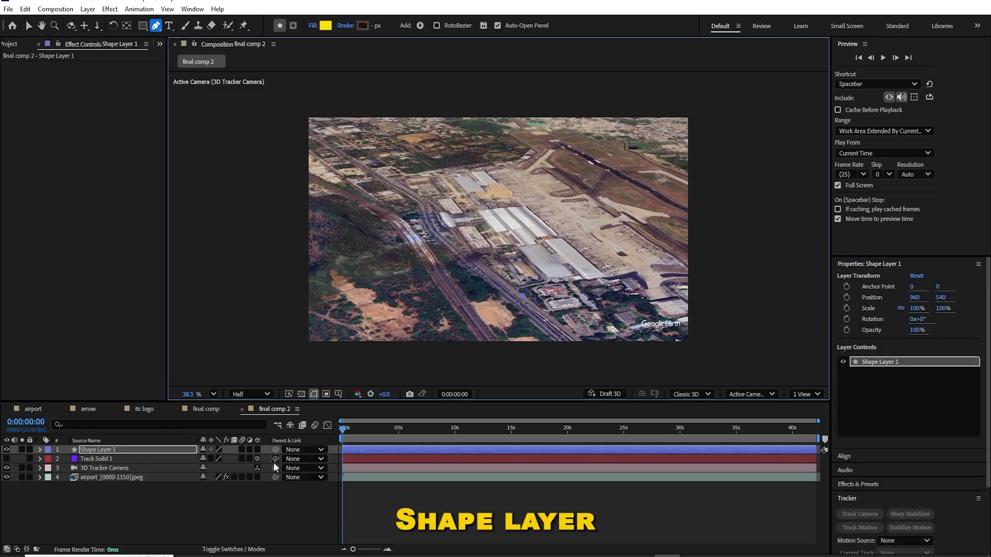
pyautogui.click(257, 450)
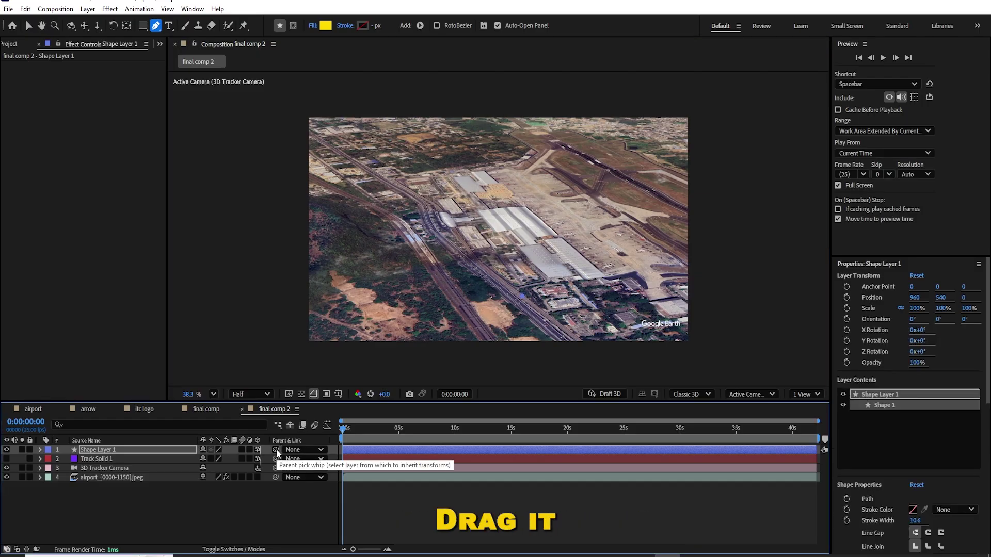
pyautogui.moveTo(276, 450); pyautogui.dragTo(96, 461)
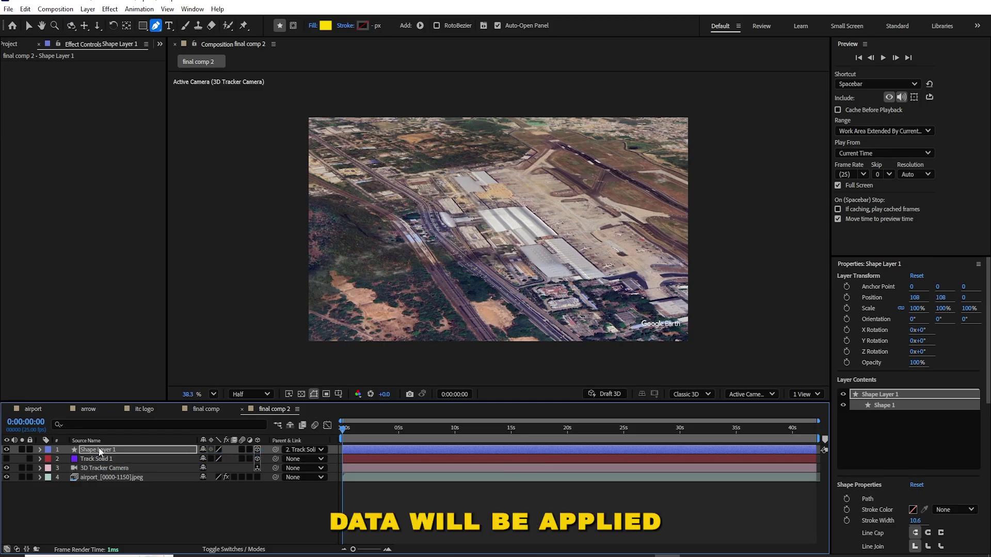
# Move the displaced first point of the shape back to the near corner of the airport area.
pyautogui.scroll(-5, 435, 213)
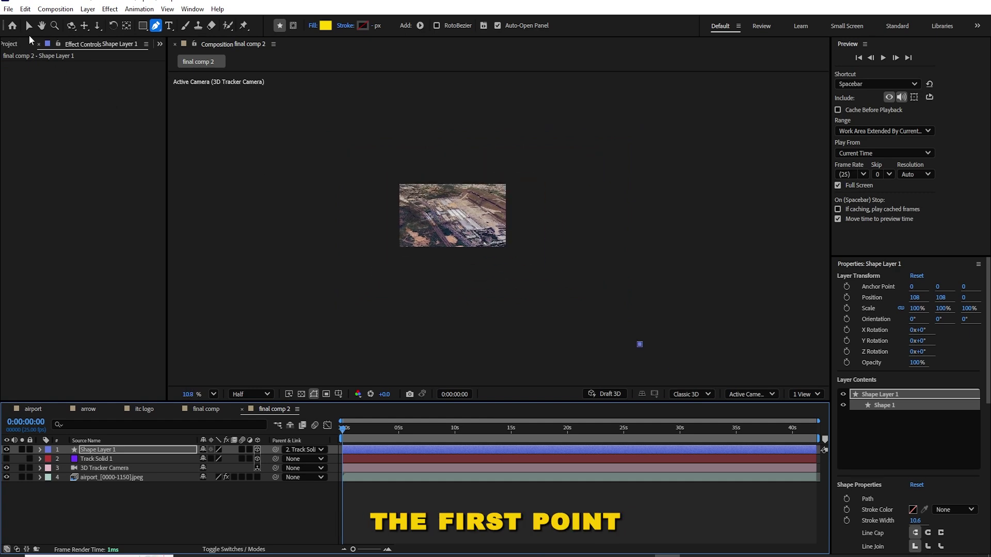
pyautogui.press('v')
pyautogui.moveTo(640, 345); pyautogui.dragTo(545, 301)
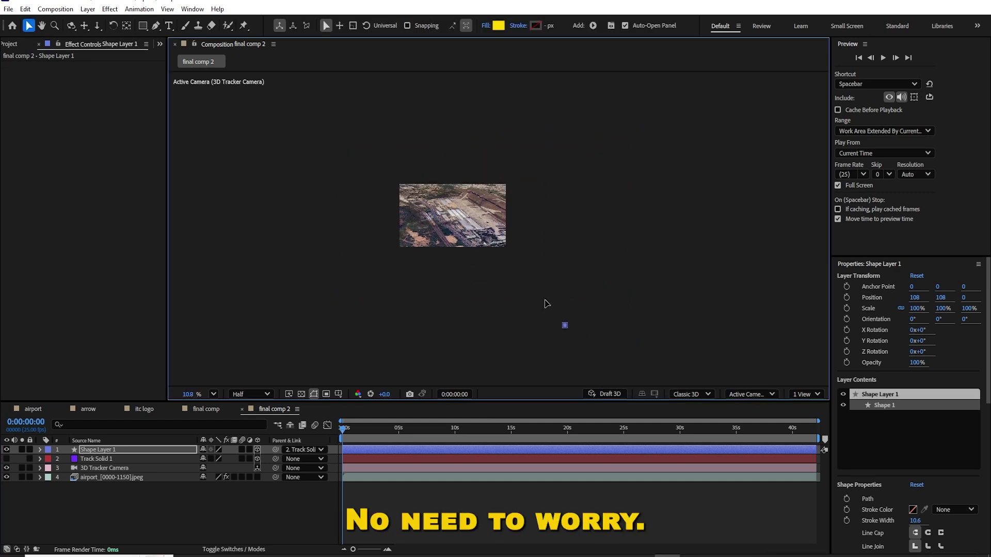
pyautogui.scroll(5, 471, 240)
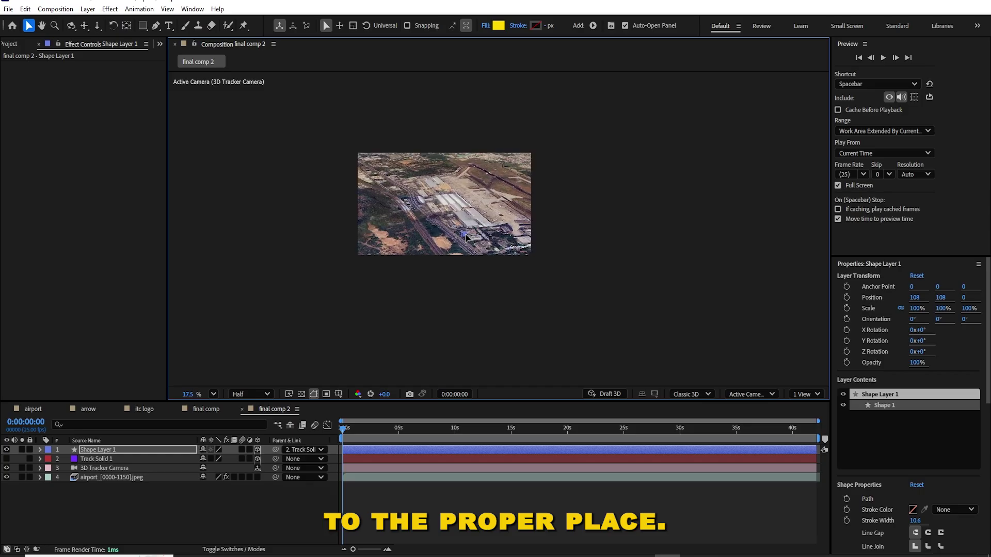
# Trace the airport area's boundary with the Pen tool, turning the shape's fill off to reveal the imagery underneath.
pyautogui.press('g')
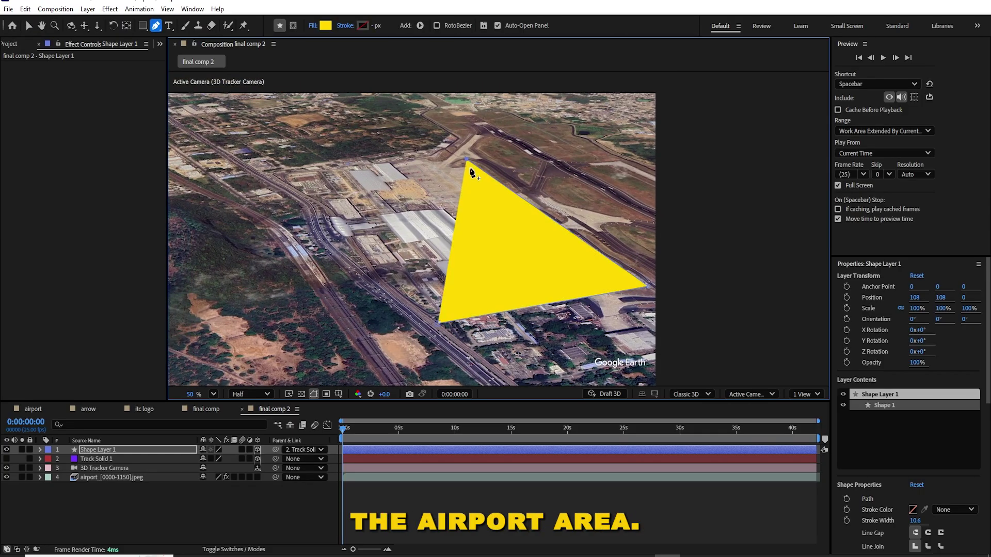
pyautogui.moveTo(466, 160); pyautogui.dragTo(441, 145)
pyautogui.moveTo(313, 200); pyautogui.dragTo(323, 206)
pyautogui.click(325, 26)
pyautogui.press('Escape')
pyautogui.click(317, 26)
pyautogui.click(440, 250)
pyautogui.click(508, 309)
pyautogui.hotkey('ctrl', 'z')
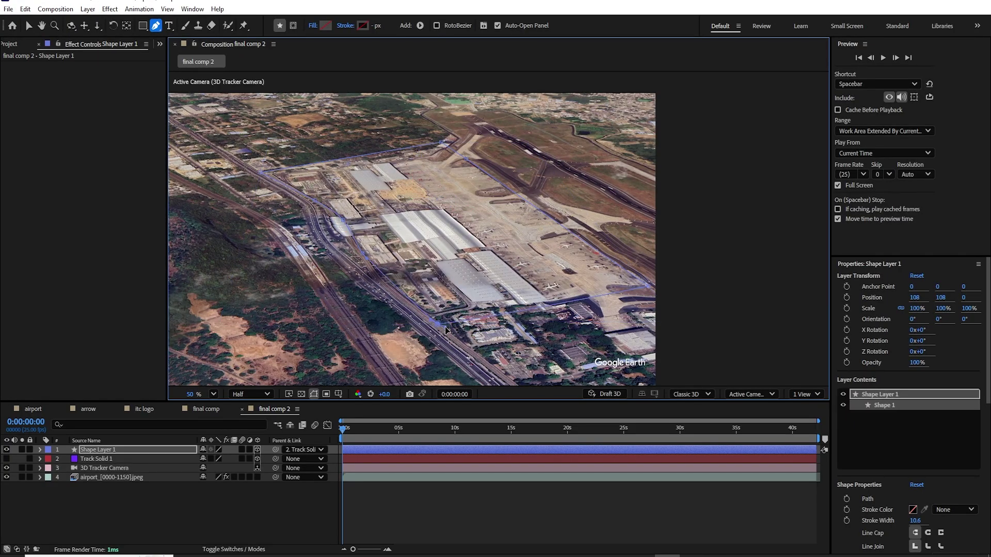
# Restore the solid yellow fill on the airport shape and move the playhead to 0:00:01:00.
pyautogui.click(326, 26)
pyautogui.click(600, 215)
pyautogui.moveTo(345, 432)
pyautogui.mouseDown()
pyautogui.moveTo(439, 432)
pyautogui.moveTo(354, 432)
pyautogui.mouseUp()
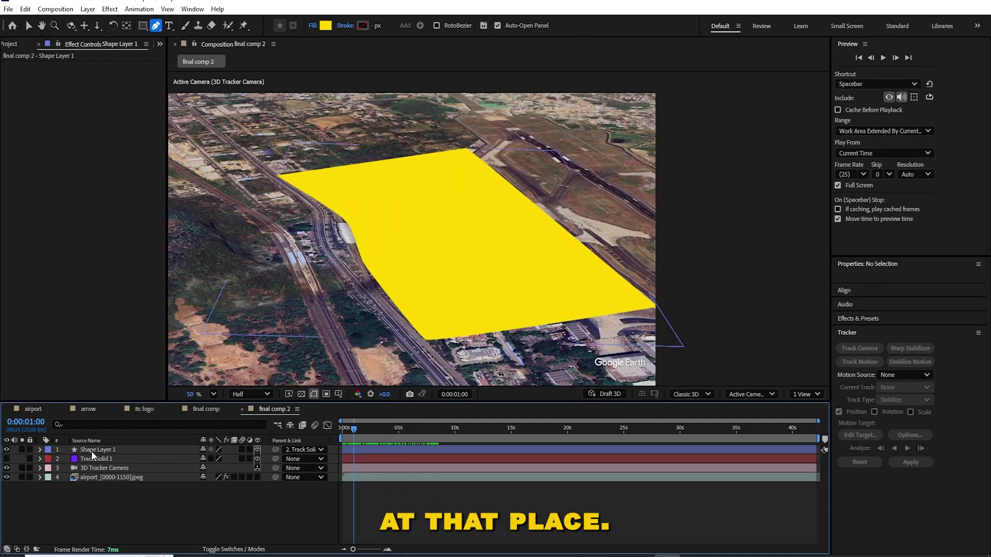
# Set the opacity of Shape Layer 1 to 50%.
pyautogui.click(95, 450)
pyautogui.write('t')
pyautogui.write('5')
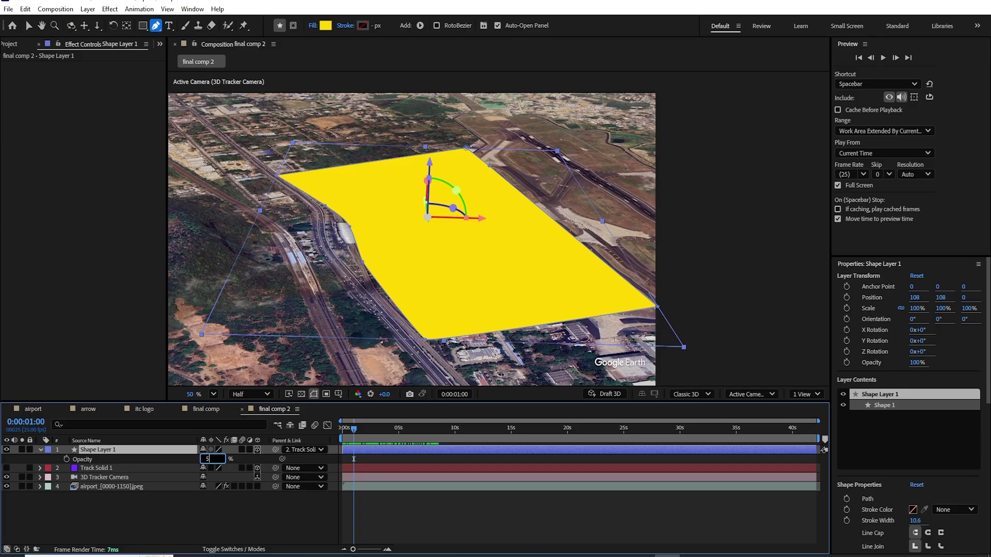
pyautogui.write('0')
pyautogui.press('Return')
pyautogui.click(28, 25)
# Duplicate the yellow airport shape layer.
pyautogui.click(103, 452)
pyautogui.hotkey('ctrl', 'f')
pyautogui.click(78, 445)
pyautogui.click(90, 451)
pyautogui.hotkey('ctrl', 'd')
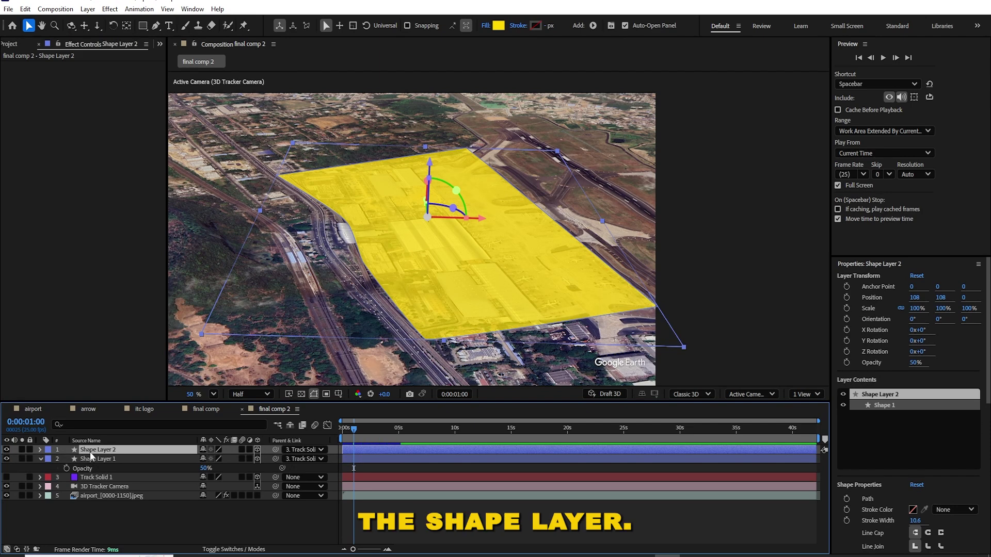
# Remove the fill from the duplicated shape layer and give it a white stroke.
pyautogui.click(486, 25)
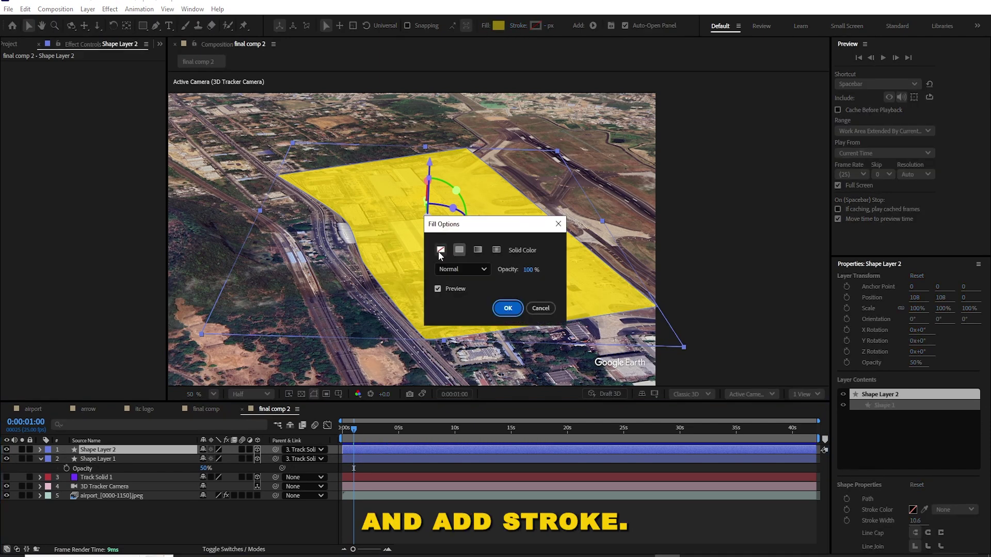
pyautogui.click(441, 250)
pyautogui.click(508, 308)
pyautogui.click(536, 25)
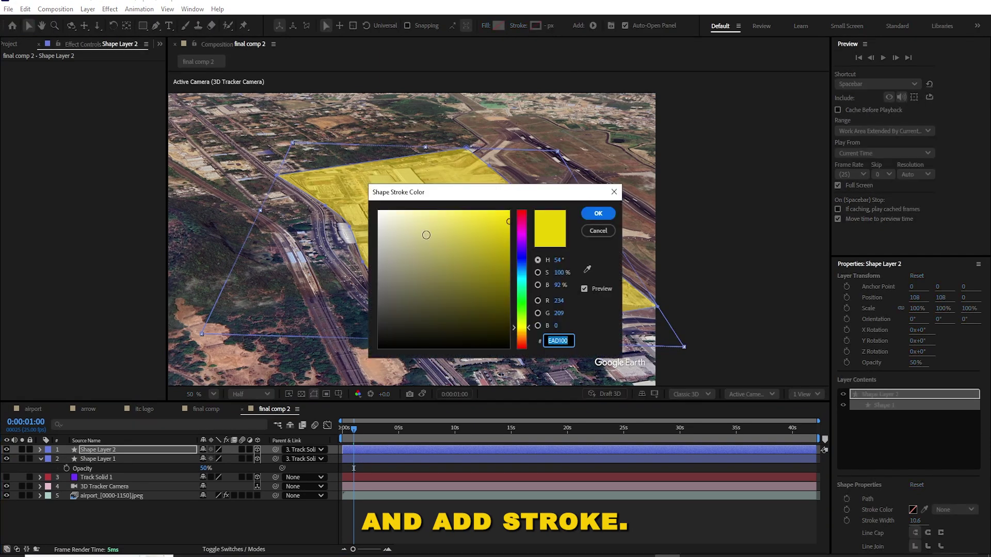
pyautogui.moveTo(426, 234); pyautogui.dragTo(378, 210)
pyautogui.click(598, 212)
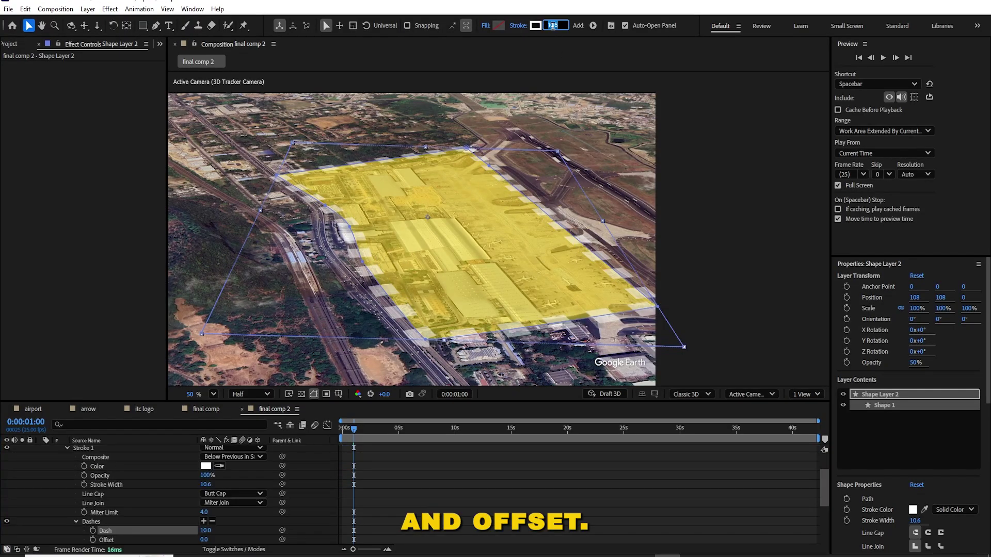
# Set the dashed outline's stroke width to 2 px and the opacity of Shape Layer 2 to 100%.
pyautogui.write('2')
pyautogui.press('Return')
pyautogui.scroll(2, 118, 485)
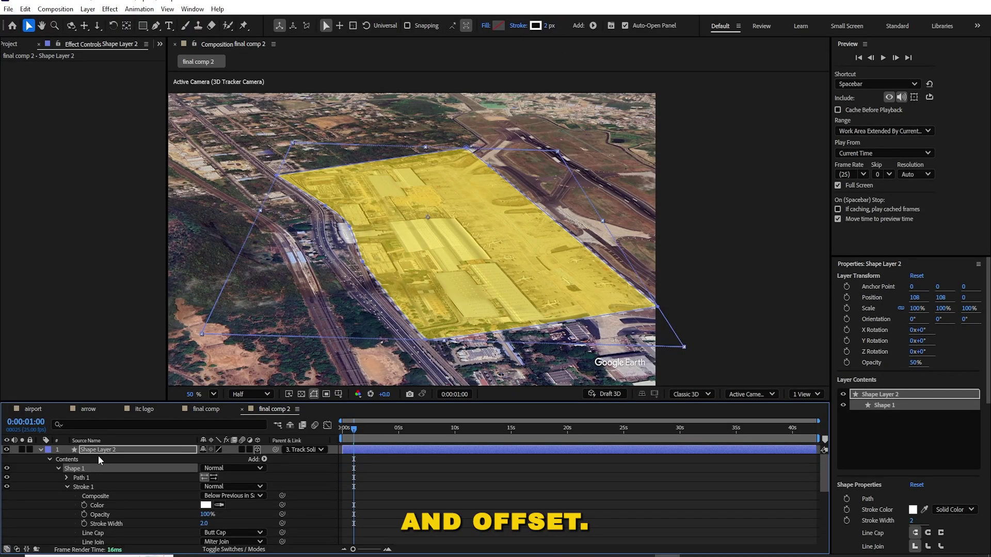
pyautogui.click(107, 450)
pyautogui.press('t')
pyautogui.moveTo(205, 461); pyautogui.dragTo(314, 469)
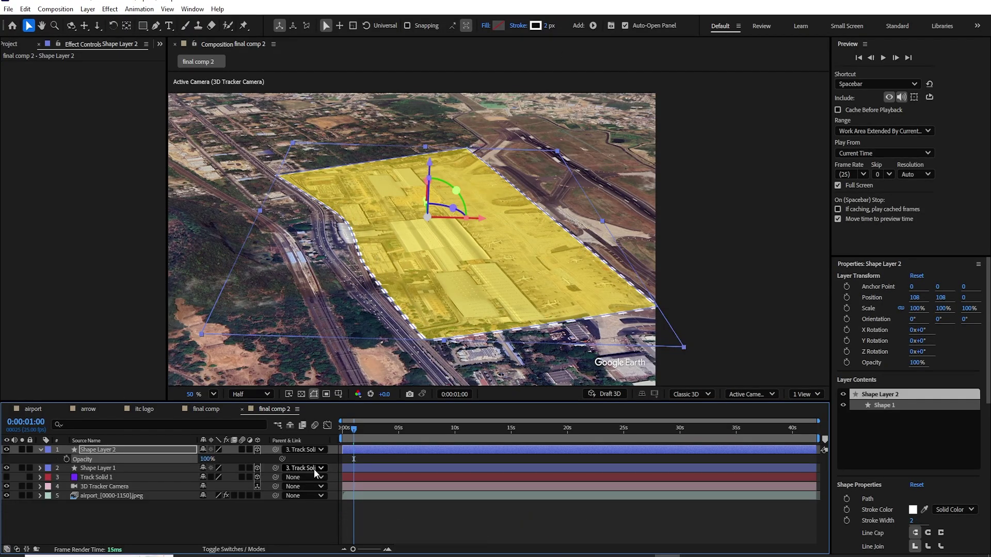
# Adjust the dash length in the Stroke 1 settings of Shape Layer 2.
pyautogui.doubleClick(40, 450)
pyautogui.click(49, 469)
pyautogui.click(49, 459)
pyautogui.click(59, 468)
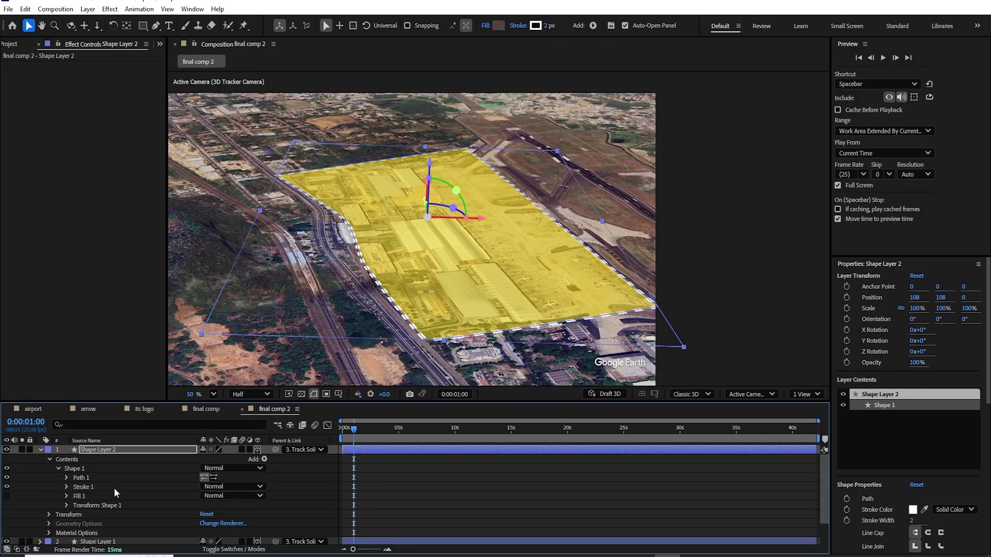
pyautogui.click(151, 489)
pyautogui.click(66, 486)
pyautogui.scroll(-2, 175, 485)
pyautogui.click(76, 496)
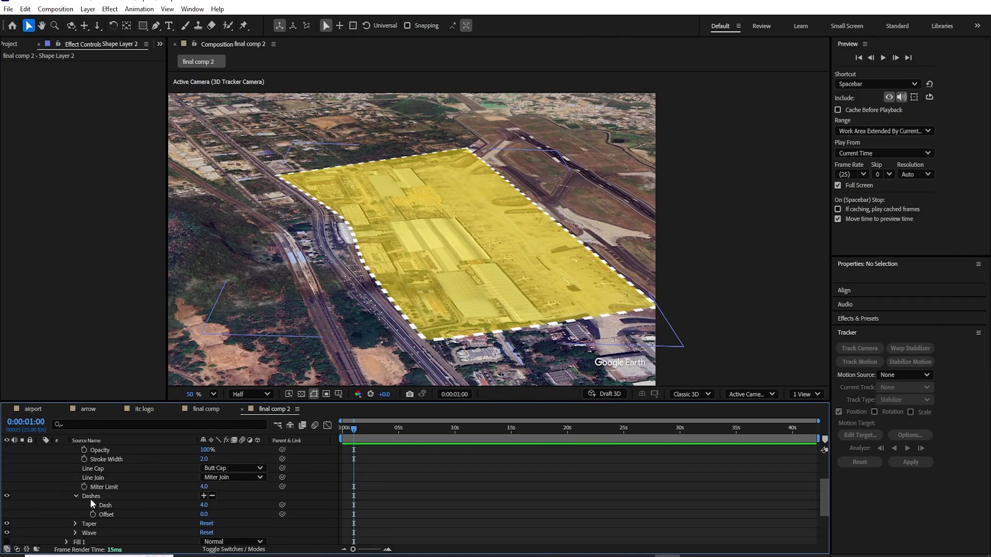
pyautogui.moveTo(204, 505); pyautogui.dragTo(207, 491)
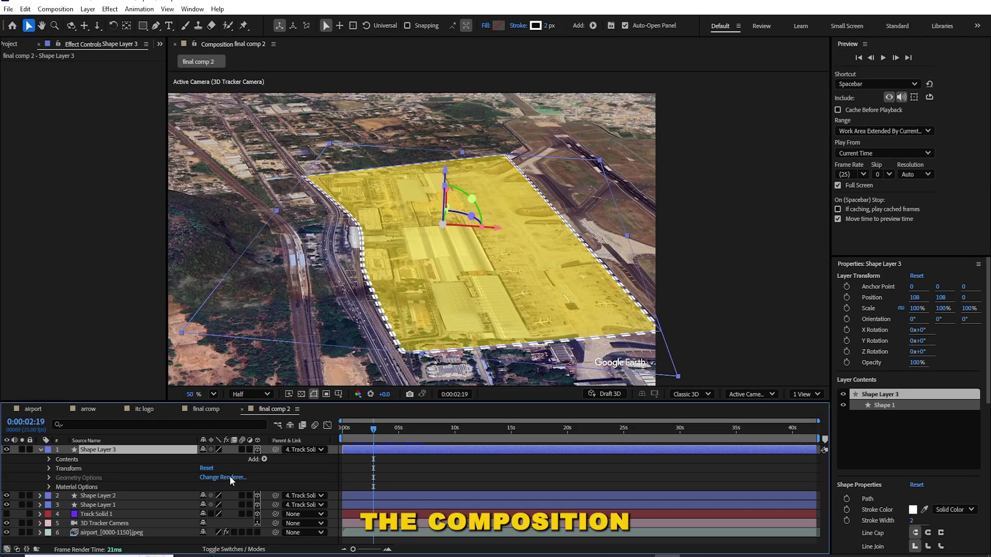
# Change the composition's 3D renderer from Shape Layer 3's geometry options to Advanced 3D.
pyautogui.click(231, 477)
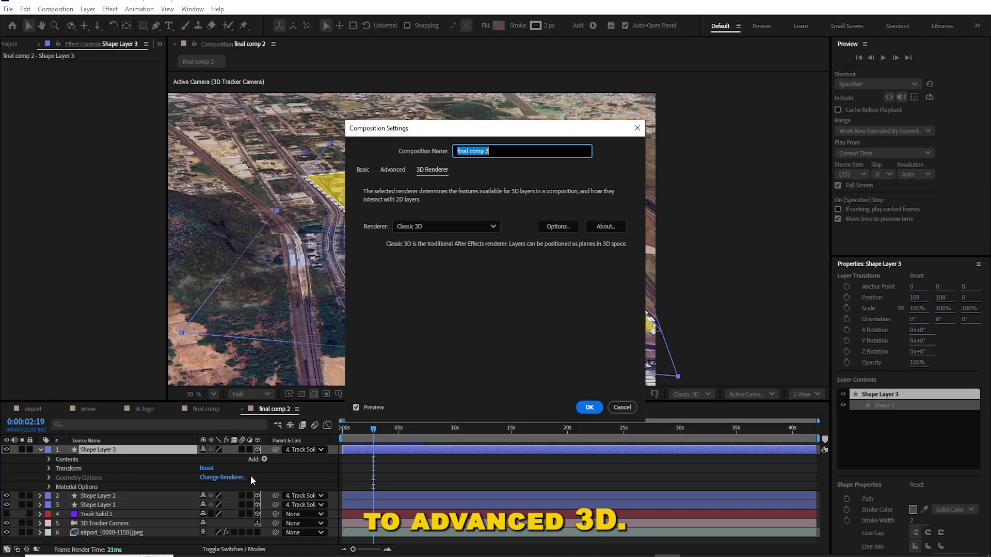
pyautogui.click(436, 227)
pyautogui.click(433, 262)
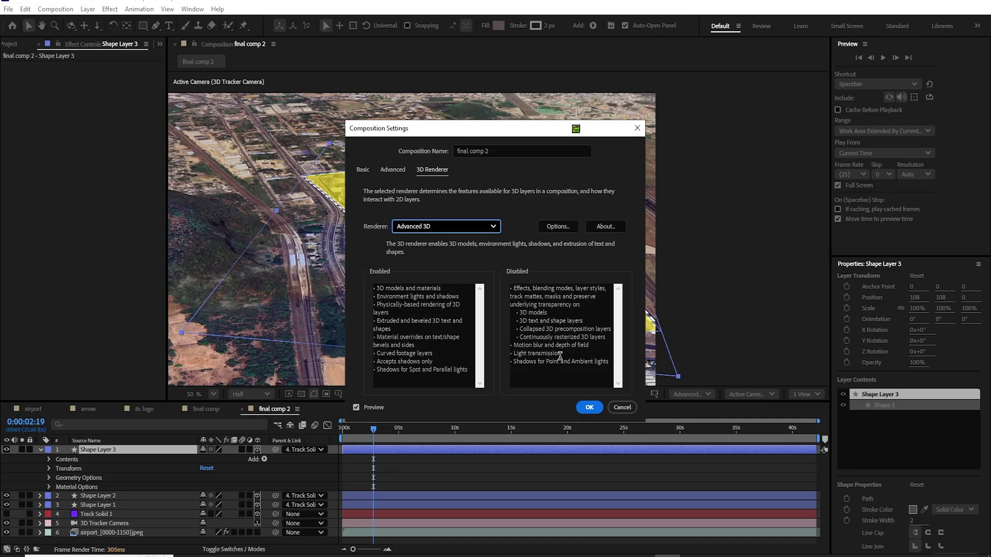
pyautogui.click(587, 408)
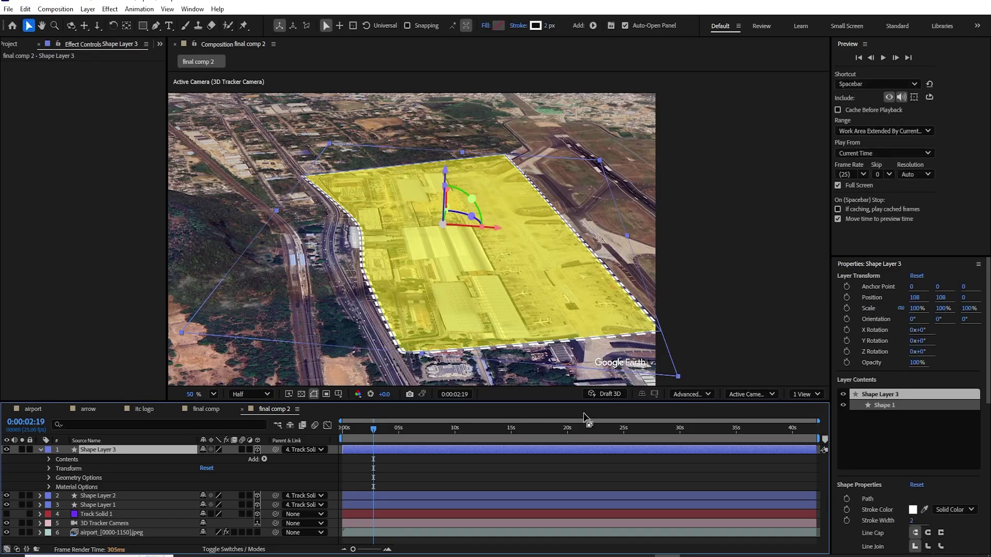
# Set the extrusion depth of Shape Layer 3 to 15 and its stroke width to 1 px.
pyautogui.click(49, 477)
pyautogui.moveTo(205, 516)
pyautogui.mouseDown()
pyautogui.moveTo(223, 516)
pyautogui.moveTo(213, 516)
pyautogui.mouseUp()
pyautogui.click(546, 27)
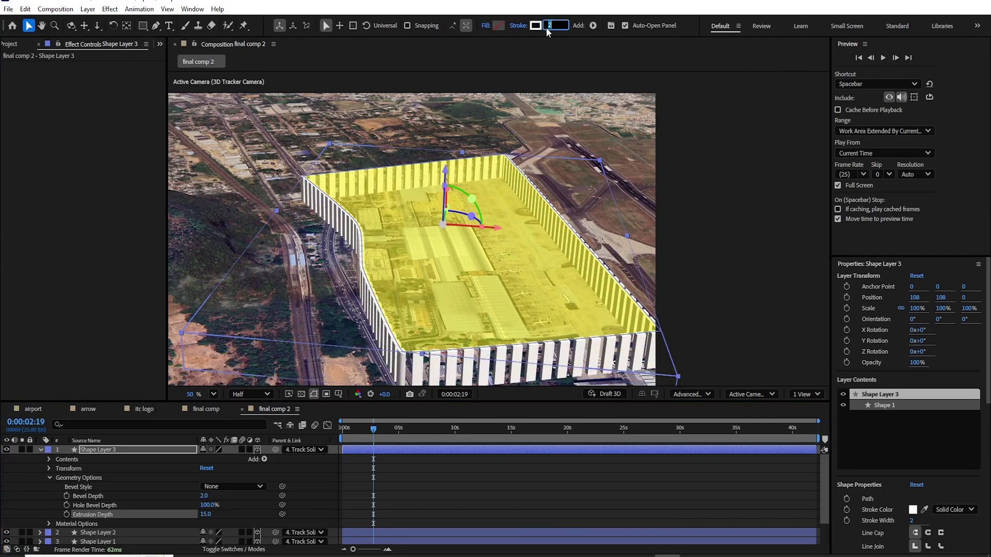
pyautogui.write('1')
pyautogui.press('Return')
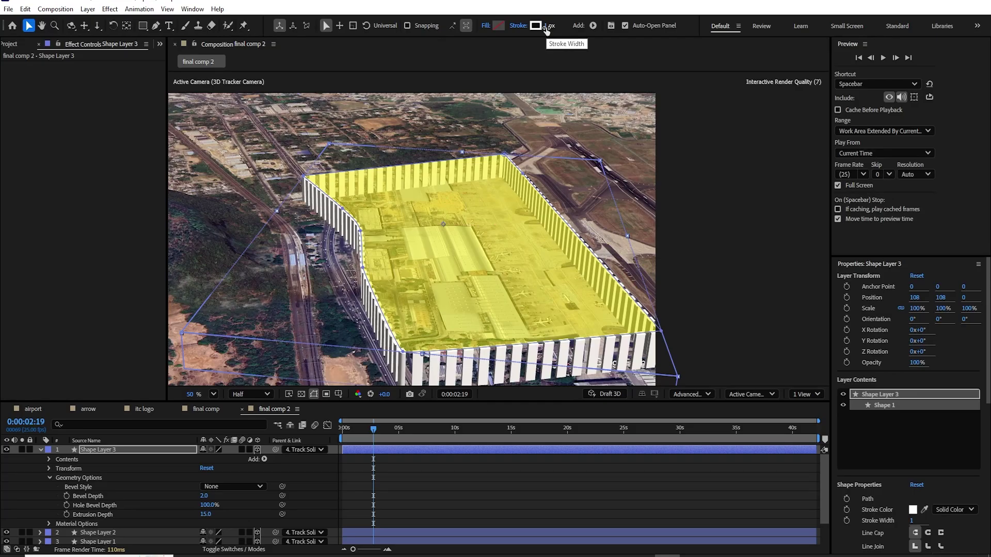
# Raise the extruded dashed wall to a Z position of about -15.1 and lower its opacity to 32%.
pyautogui.click(98, 450)
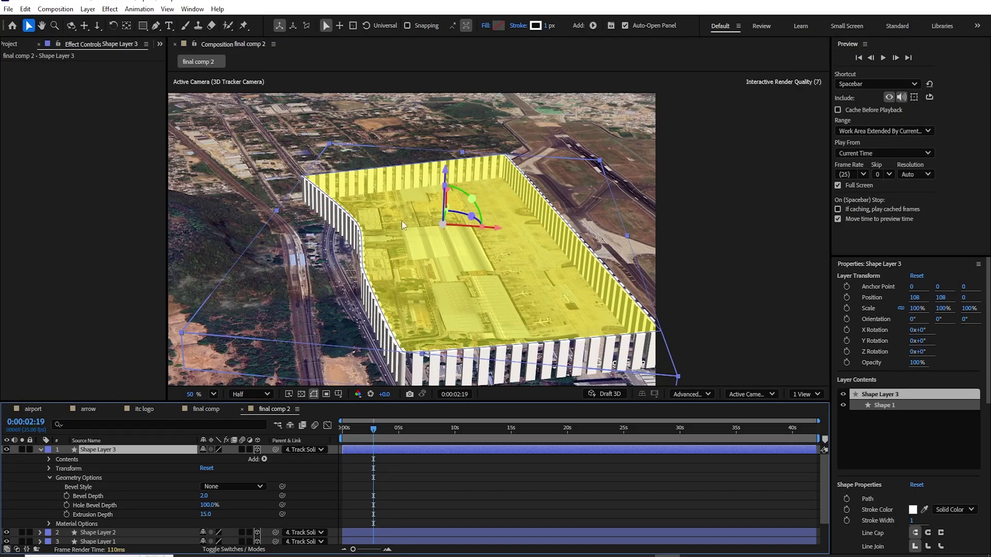
pyautogui.moveTo(447, 172); pyautogui.dragTo(464, 140)
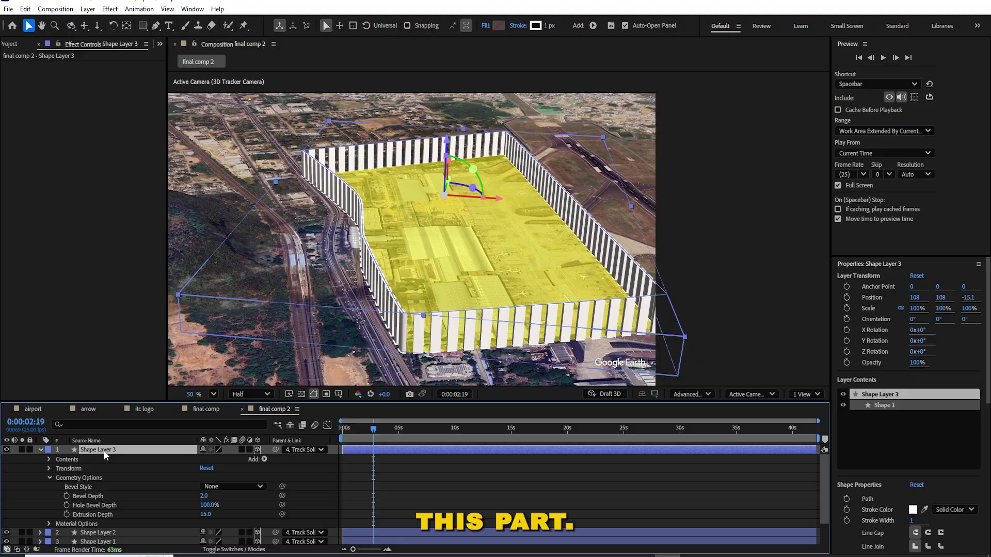
pyautogui.press('t')
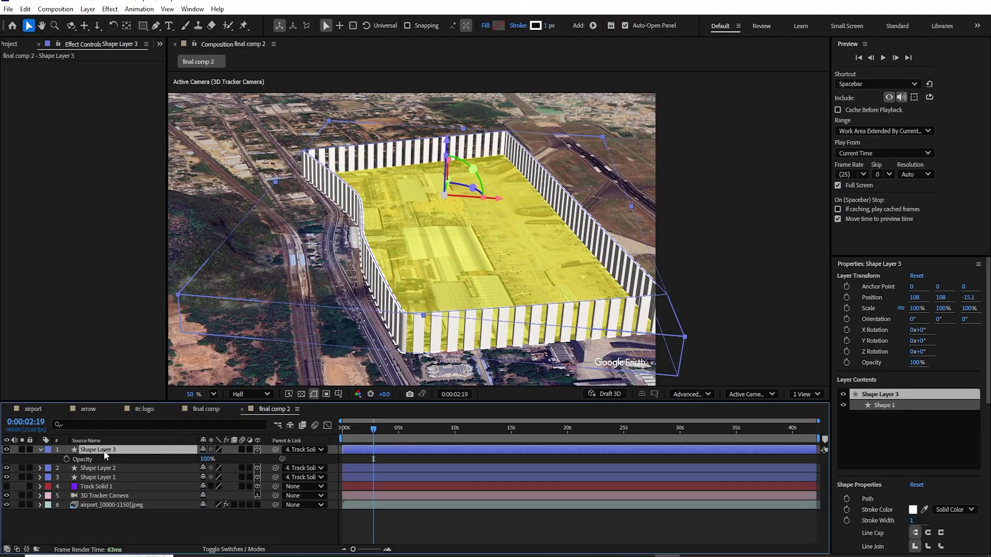
pyautogui.moveTo(208, 458); pyautogui.dragTo(187, 469)
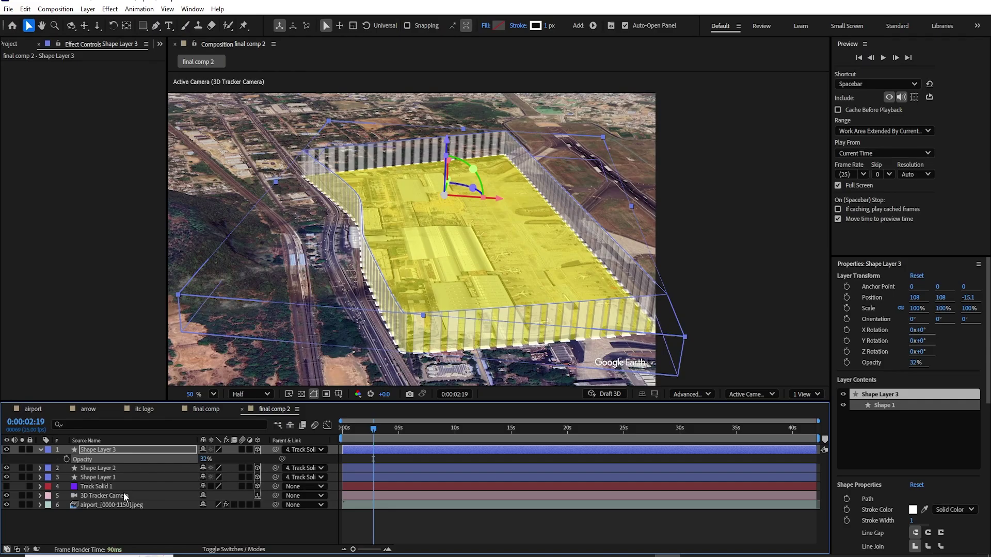
# Duplicate Shape Layer 3 and give the copy a solid yellow fill, FFD800.
pyautogui.click(91, 531)
pyautogui.click(95, 478)
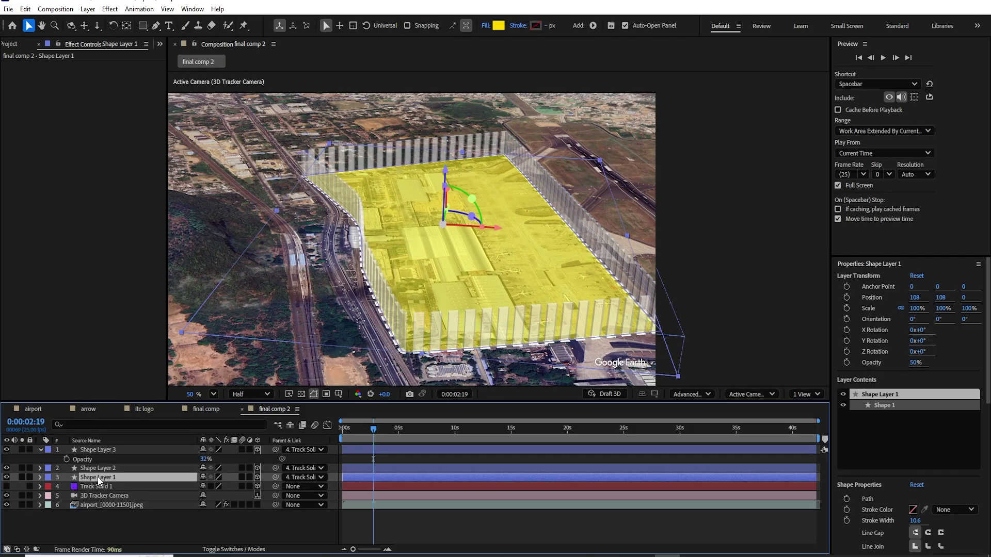
pyautogui.click(86, 449)
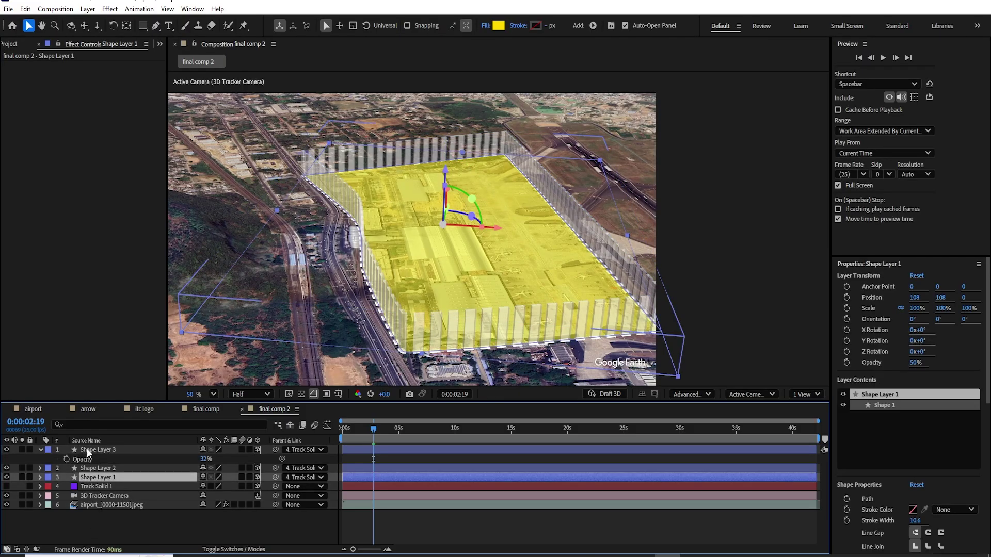
pyautogui.hotkey('ctrl', 'd')
pyautogui.click(499, 25)
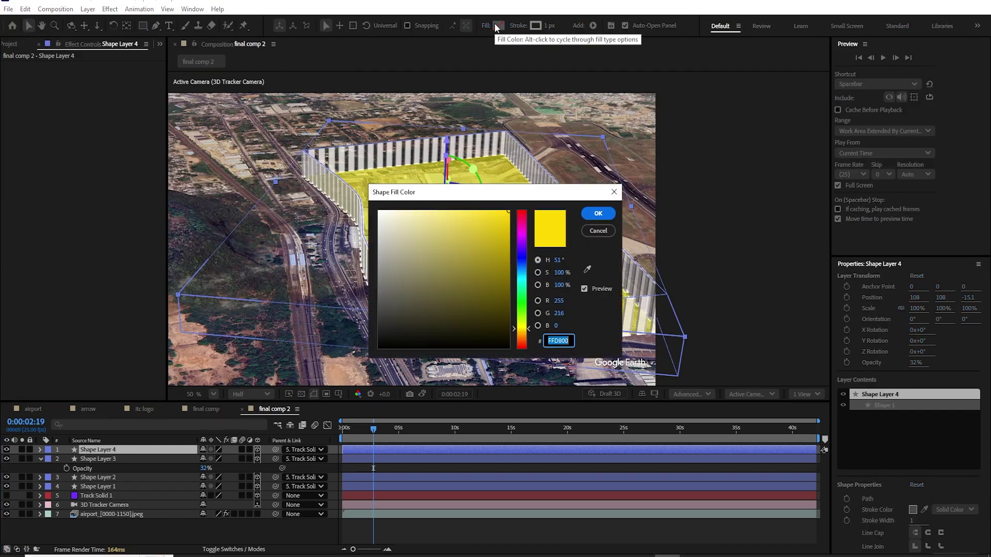
pyautogui.click(598, 214)
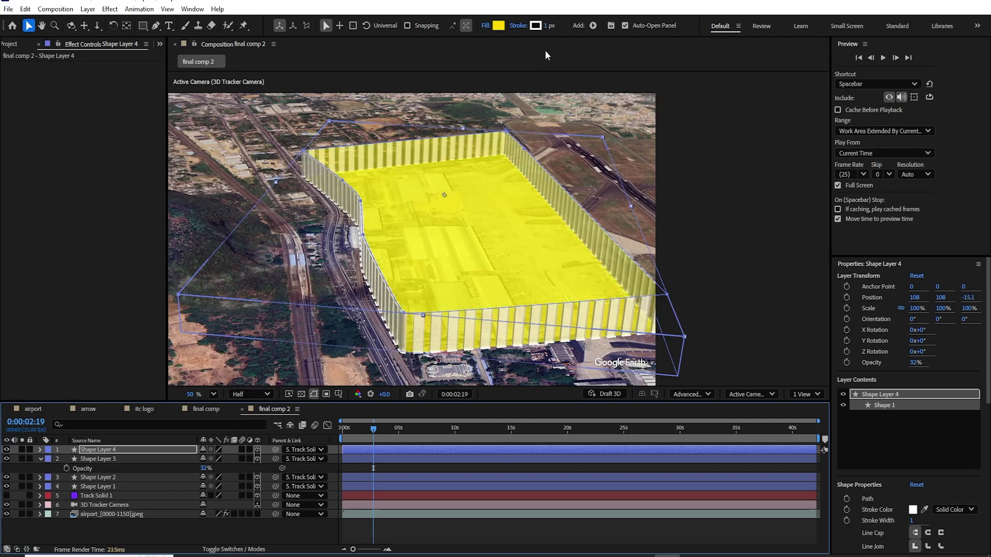
# Remove the stroke from Shape Layer 4.
pyautogui.click(536, 25)
pyautogui.click(598, 230)
pyautogui.click(518, 25)
pyautogui.click(441, 249)
pyautogui.click(506, 308)
# Flatten Shape Layer 4 with an extrusion depth of 0 and align it with the wall's upper edge at a Z position of about -16.1.
pyautogui.moveTo(448, 142); pyautogui.dragTo(451, 125)
pyautogui.click(41, 450)
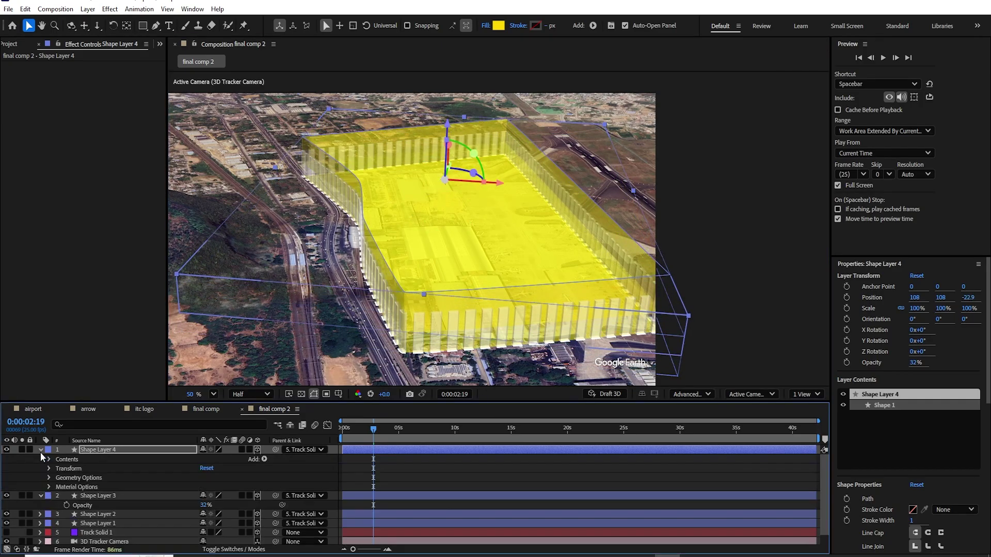
pyautogui.click(49, 479)
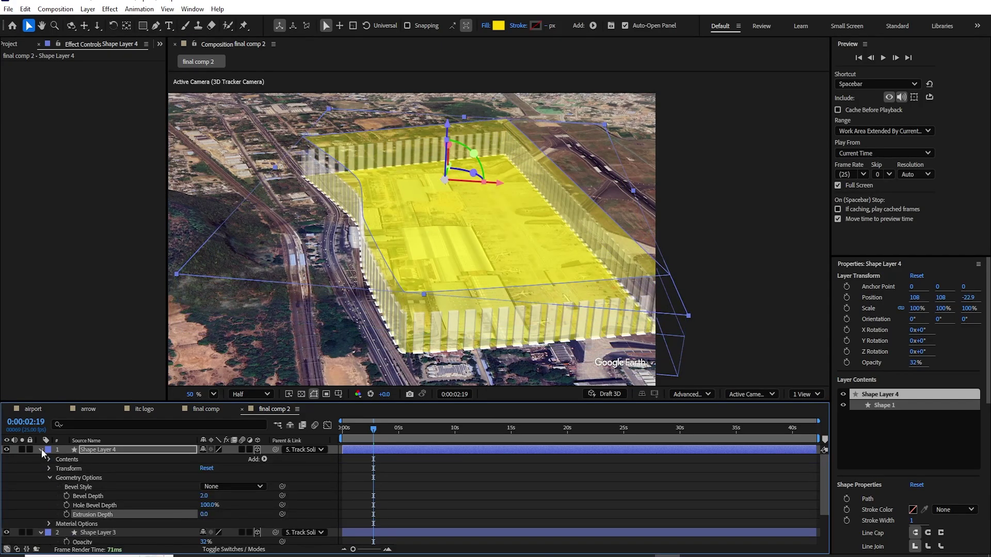
pyautogui.click(41, 450)
pyautogui.moveTo(447, 134); pyautogui.dragTo(453, 148)
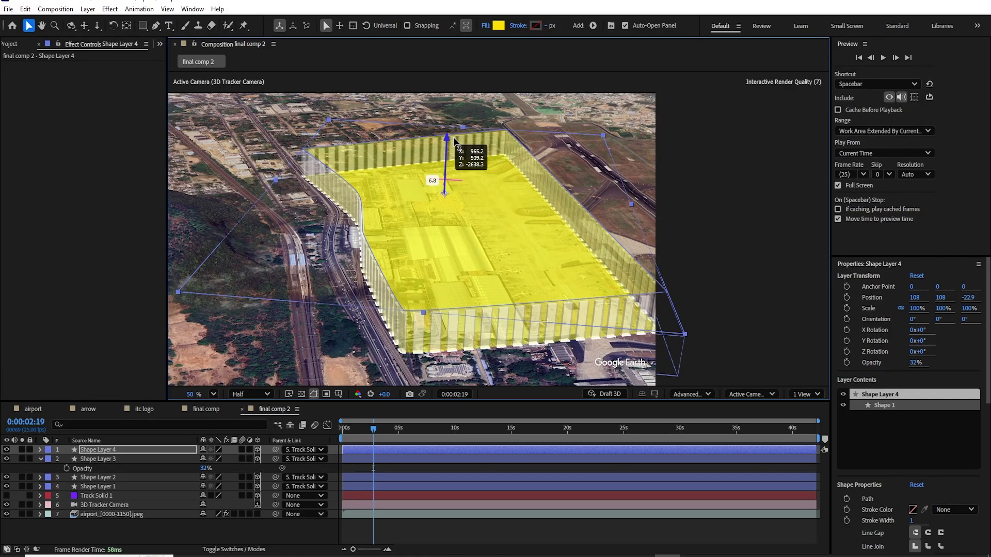
# Change the fill color of Shape Layer 4 to bright green, about 7EFF00.
pyautogui.click(499, 25)
pyautogui.click(519, 282)
pyautogui.moveTo(519, 288); pyautogui.dragTo(520, 315)
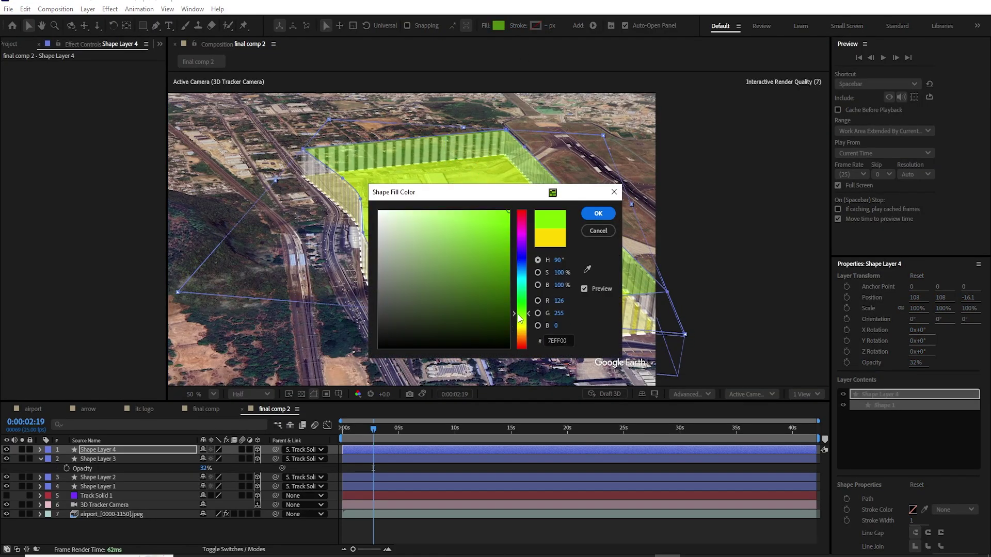
pyautogui.click(598, 213)
pyautogui.click(84, 525)
# Duplicate Shape Layer 4, replace the copy's fill with a 1 px white stroke, and show its opacity property.
pyautogui.click(93, 450)
pyautogui.hotkey('ctrl', 'd')
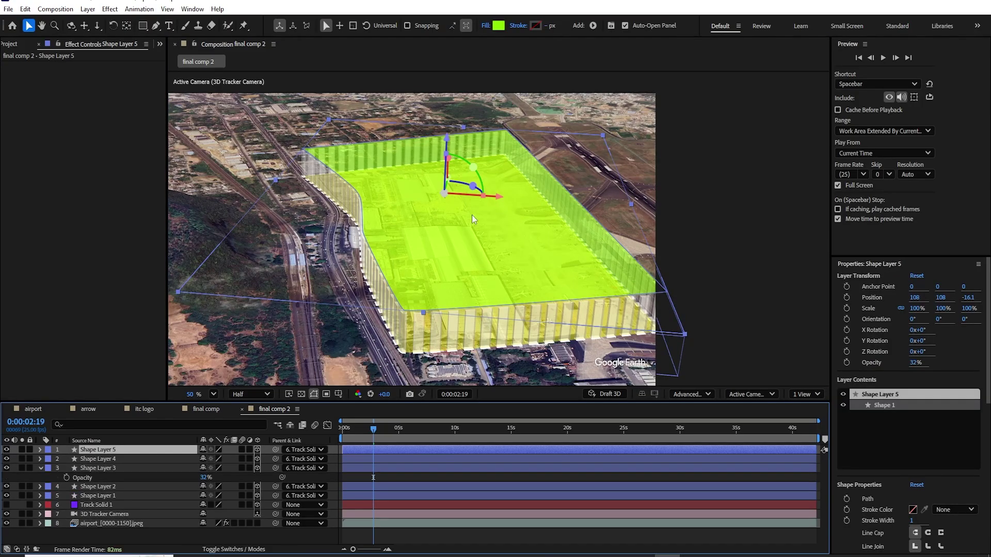
pyautogui.click(486, 26)
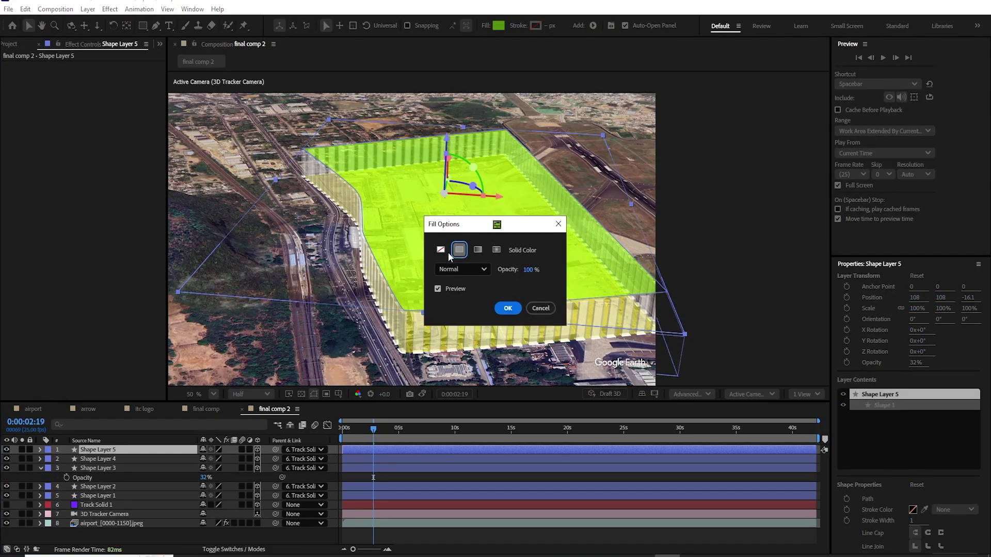
pyautogui.click(508, 308)
pyautogui.click(535, 25)
pyautogui.click(599, 214)
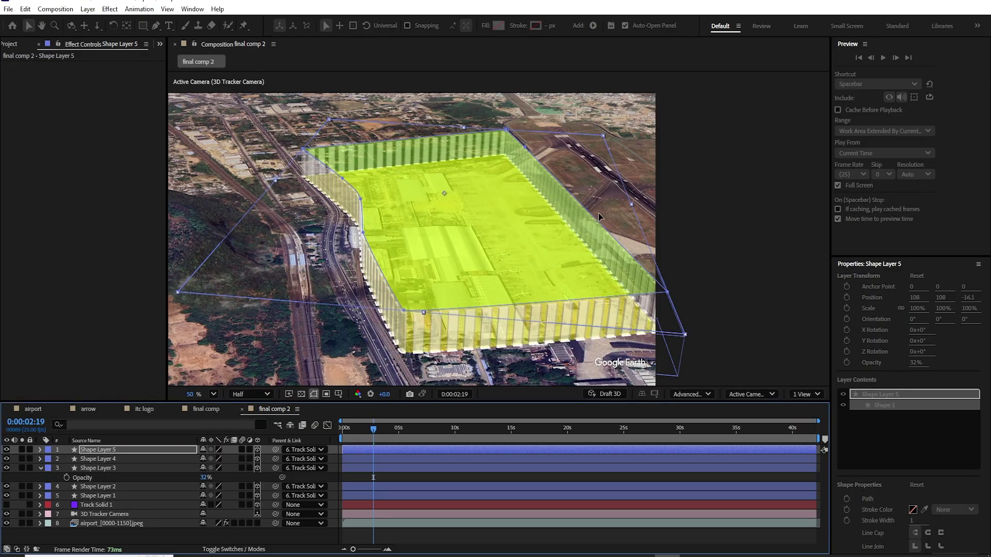
pyautogui.click(100, 452)
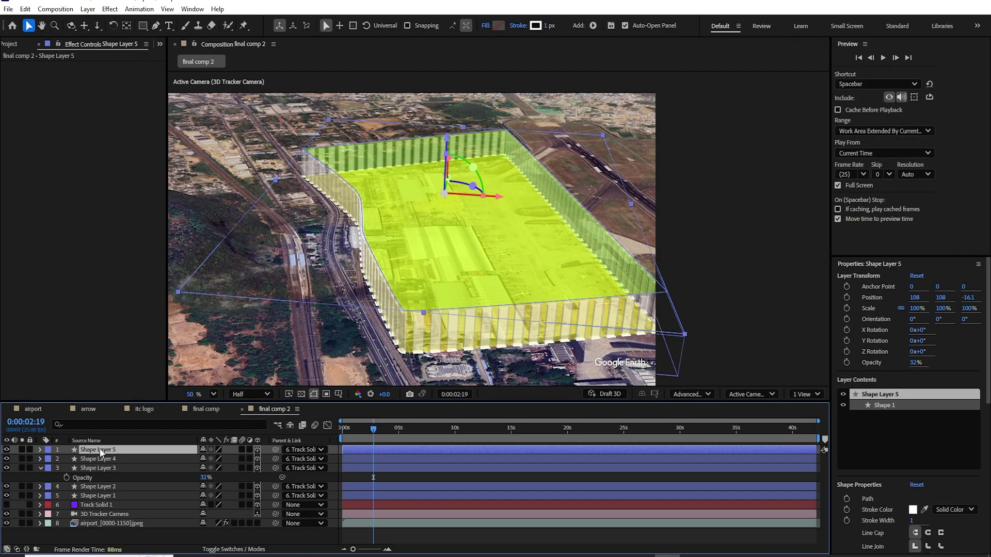
pyautogui.press('t')
pyautogui.click(748, 262)
pyautogui.moveTo(378, 433); pyautogui.dragTo(341, 435)
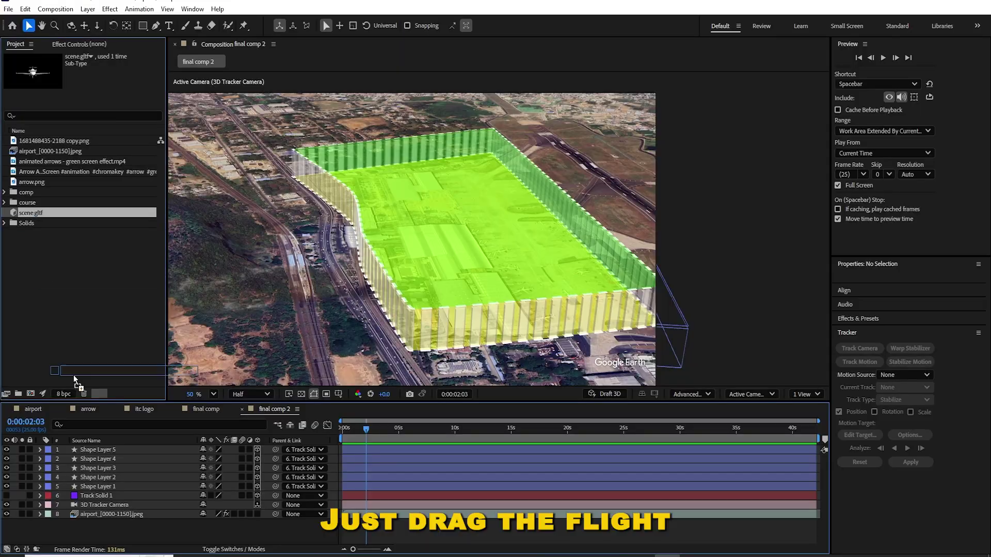
# Add the scene.gltf airplane model directly above Track Solid 1 and parent it to that solid.
pyautogui.moveTo(74, 375); pyautogui.dragTo(92, 497)
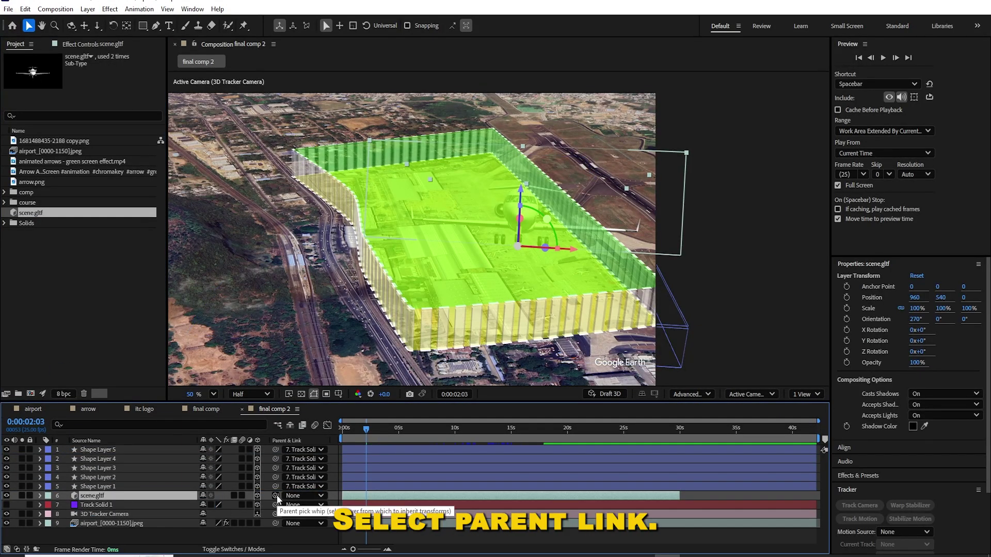
pyautogui.moveTo(277, 498); pyautogui.dragTo(84, 506)
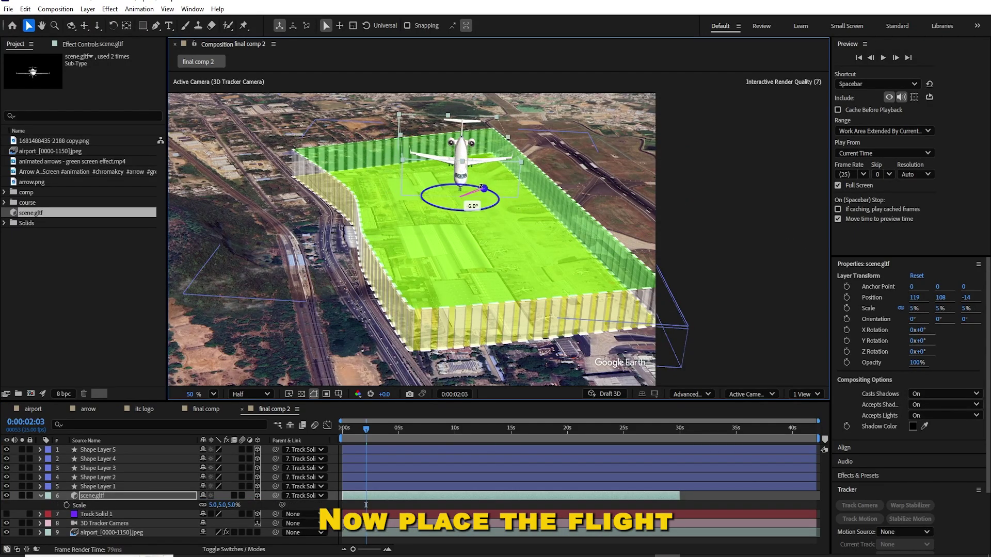
# Turn the airplane to a Z orientation of about 342.8° and place it above the marked airport area.
pyautogui.moveTo(483, 188); pyautogui.dragTo(476, 184)
pyautogui.moveTo(464, 138); pyautogui.dragTo(468, 145)
pyautogui.moveTo(442, 178); pyautogui.dragTo(509, 243)
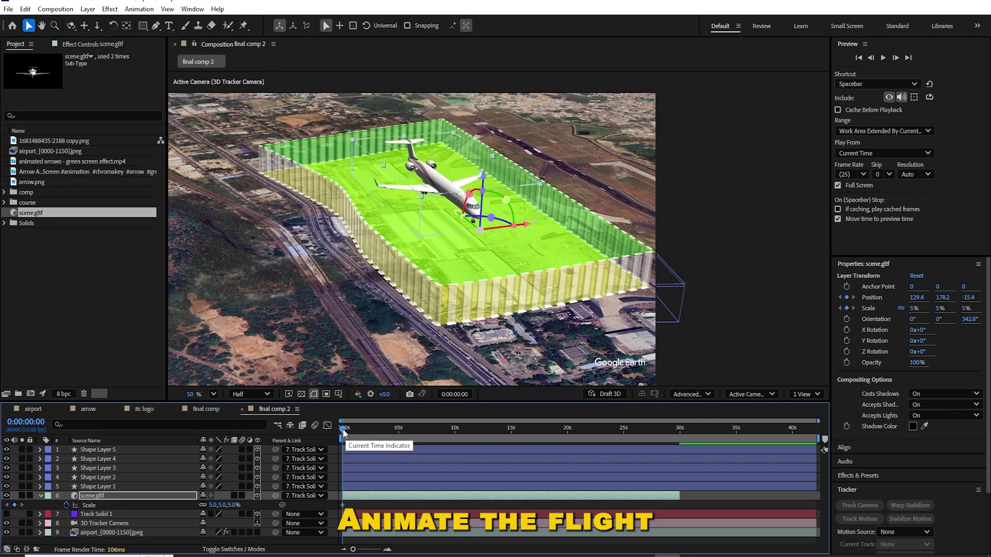
# At frame 0, keyframe the airplane at 2% scale and at a position of about 98.4, 105.7, -65.1, above the frame.
pyautogui.hotkey('shift', 'p')
pyautogui.moveTo(344, 432); pyautogui.dragTo(369, 434)
pyautogui.press('Home')
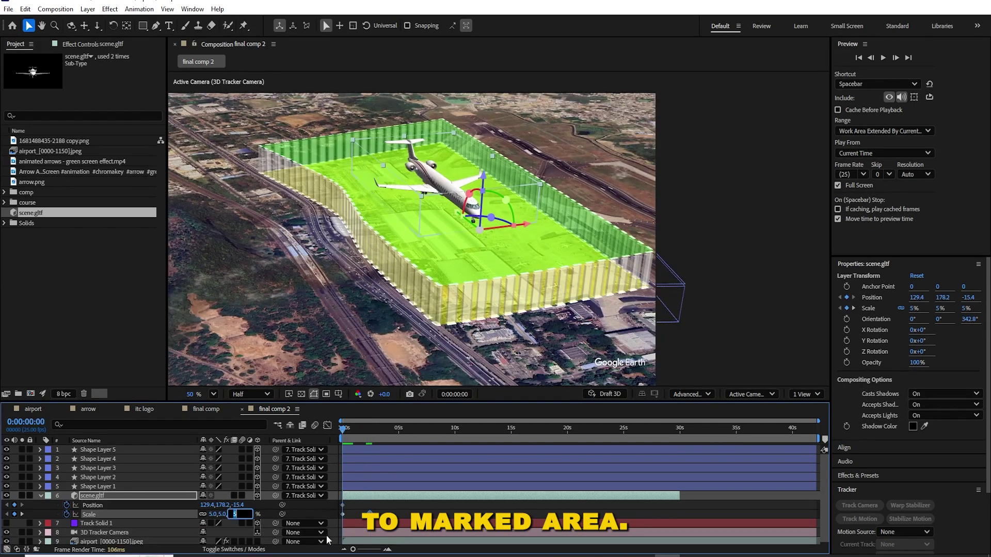
pyautogui.moveTo(485, 182); pyautogui.dragTo(437, 49)
pyautogui.click(233, 515)
pyautogui.write('2')
pyautogui.press('Return')
pyautogui.moveTo(207, 506); pyautogui.dragTo(205, 507)
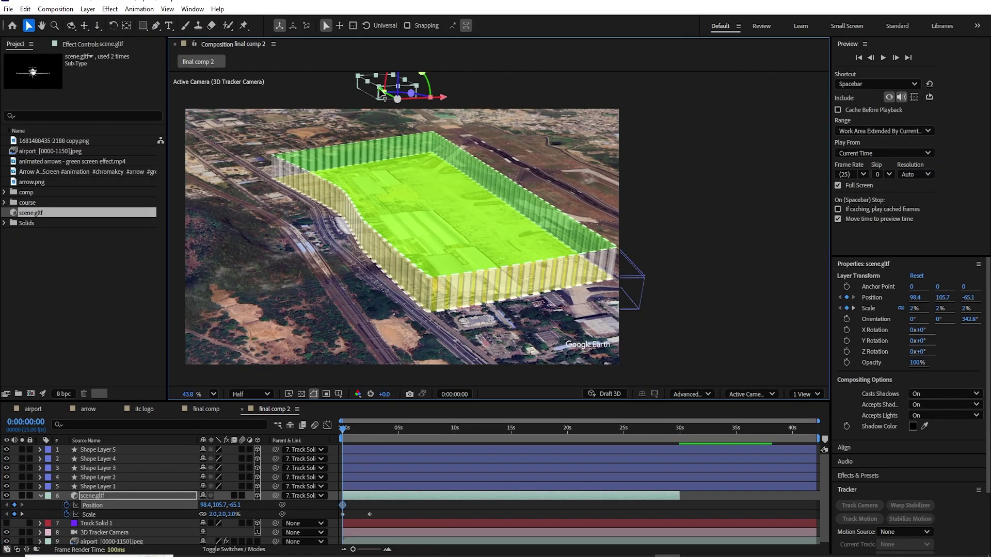
# Keyframe the airplane's position inside the marked airport area at 0:00:02:11 and preview the flight.
pyautogui.moveTo(344, 432); pyautogui.dragTo(369, 431)
pyautogui.scroll(-3, 407, 190)
pyautogui.moveTo(407, 190); pyautogui.dragTo(407, 315)
pyautogui.moveTo(402, 204); pyautogui.dragTo(428, 258)
pyautogui.scroll(3, 412, 313)
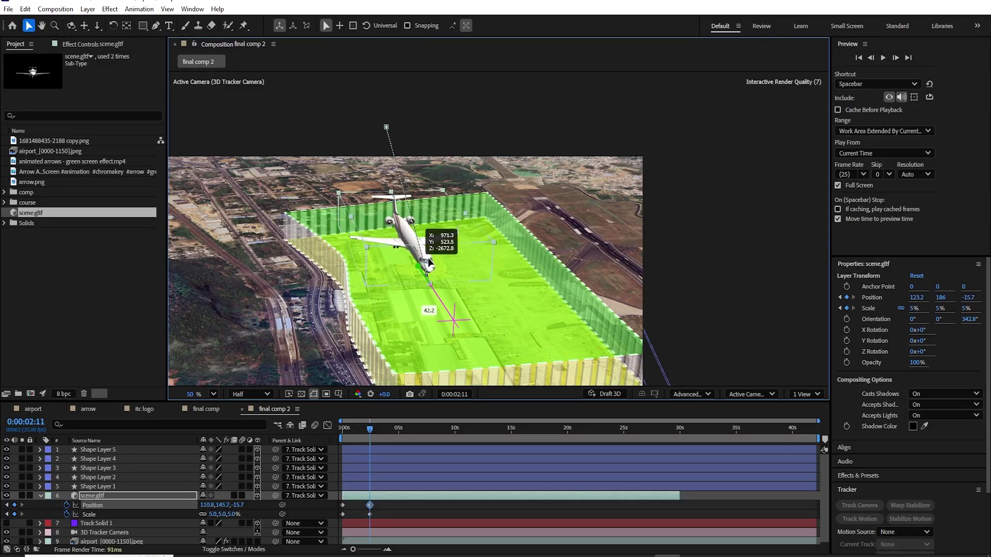
pyautogui.click(410, 429)
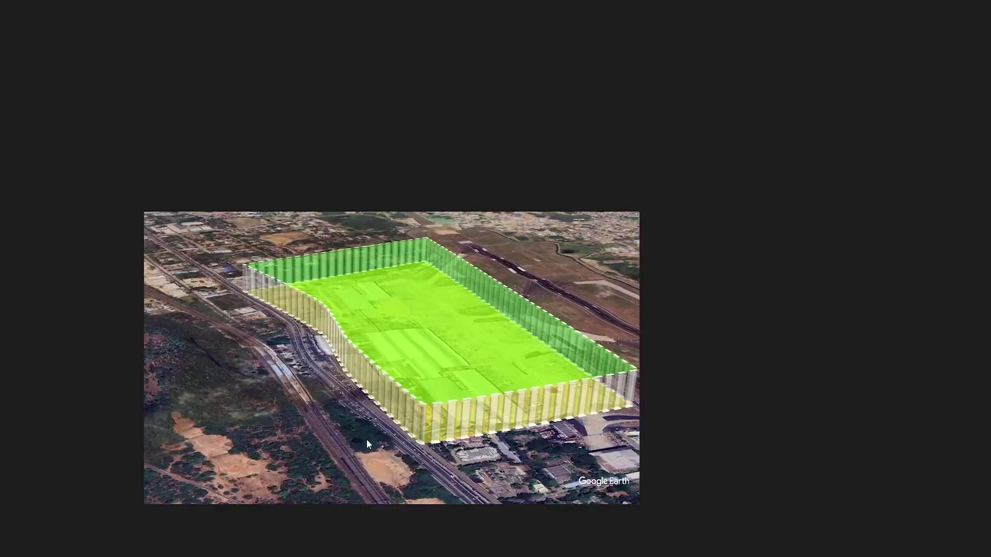
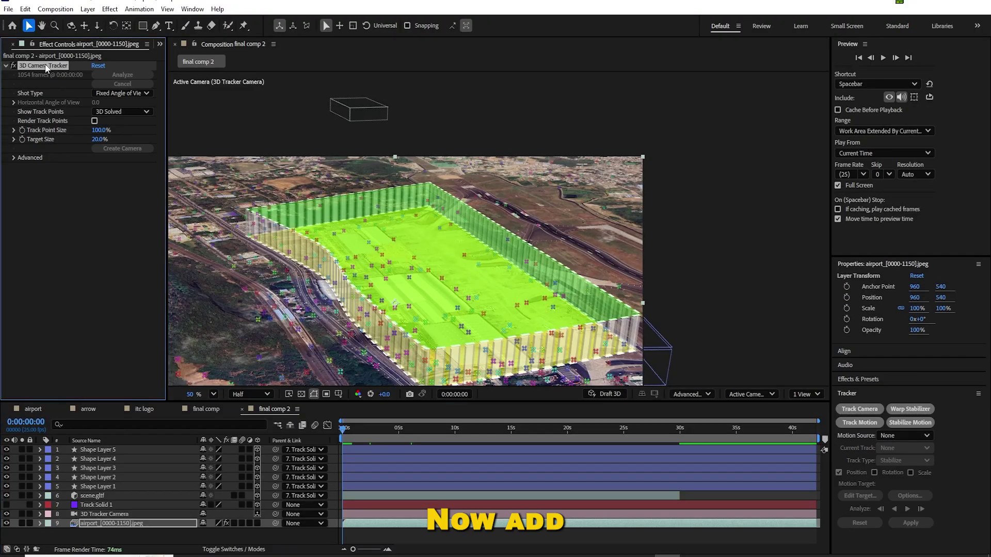
# Create a text layer from the camera track points and make it read "Chennai International Airport".
pyautogui.rightClick(504, 310)
pyautogui.click(529, 321)
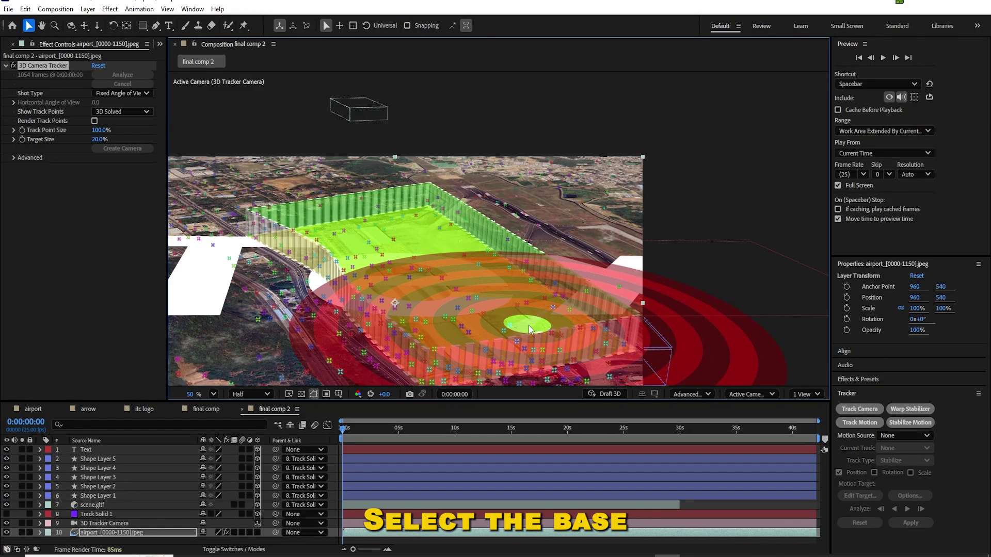
pyautogui.click(85, 450)
pyautogui.doubleClick(85, 450)
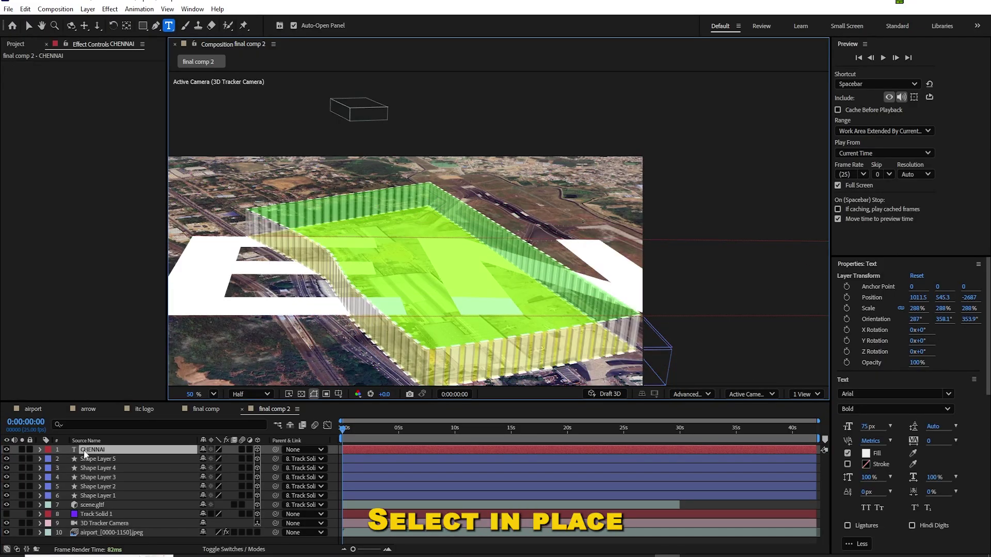
pyautogui.write('AIRPORT')
pyautogui.click(84, 451)
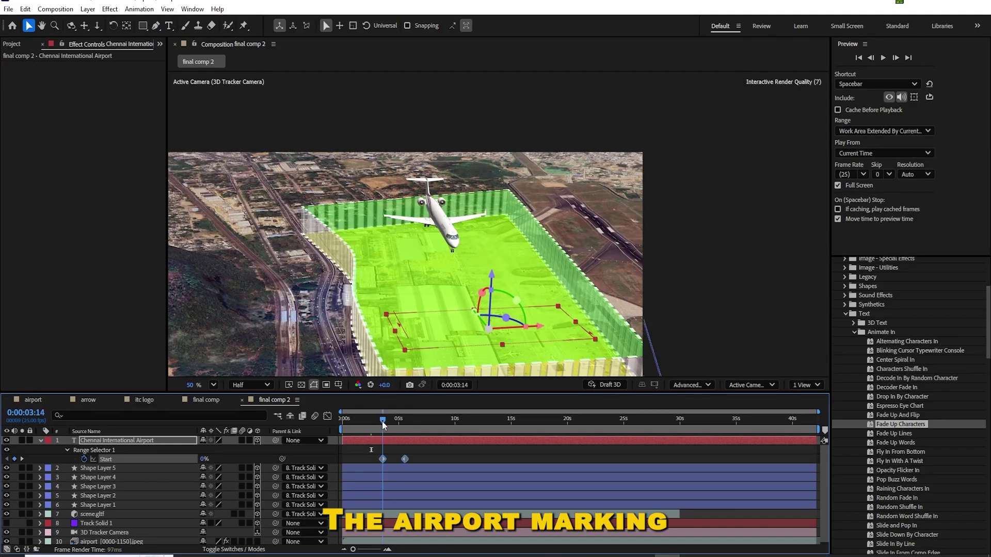
# Scale the new red Track Solid 1 down to 20%.
pyautogui.moveTo(382, 422); pyautogui.dragTo(416, 425)
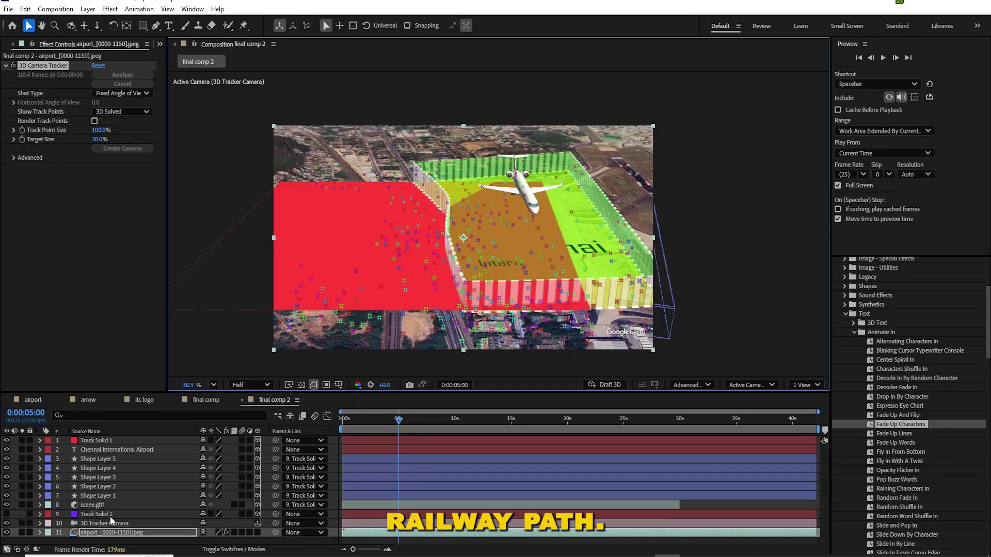
pyautogui.press('s')
pyautogui.click(245, 450)
pyautogui.write('20')
pyautogui.press('Return')
pyautogui.press('F2')
# Trace the railway line with the Pen tool on a new 3D shape layer parented to the red Track Solid 1.
pyautogui.click(155, 25)
pyautogui.click(285, 121)
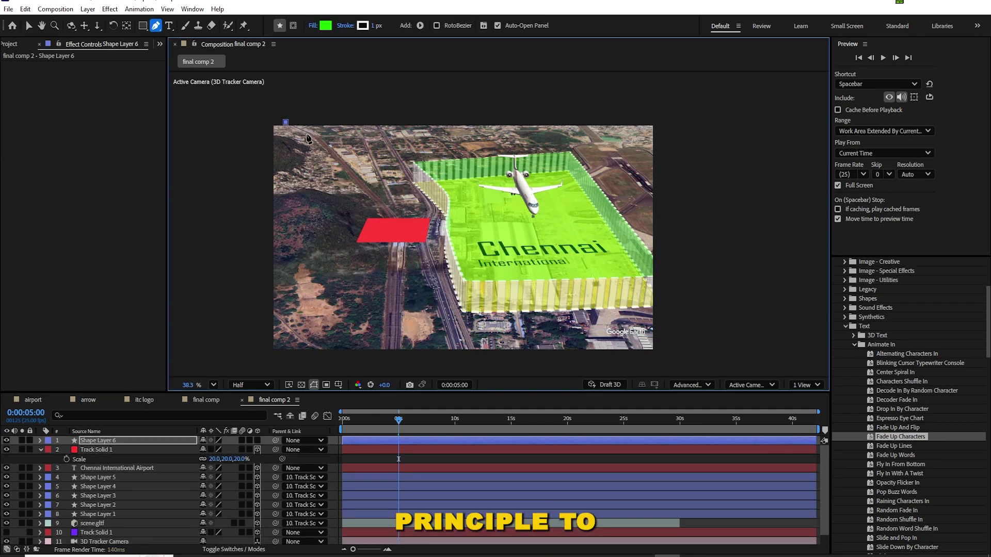
pyautogui.hotkey('ctrl', 'z')
pyautogui.click(293, 123)
pyautogui.click(257, 440)
pyautogui.moveTo(100, 452); pyautogui.dragTo(98, 451)
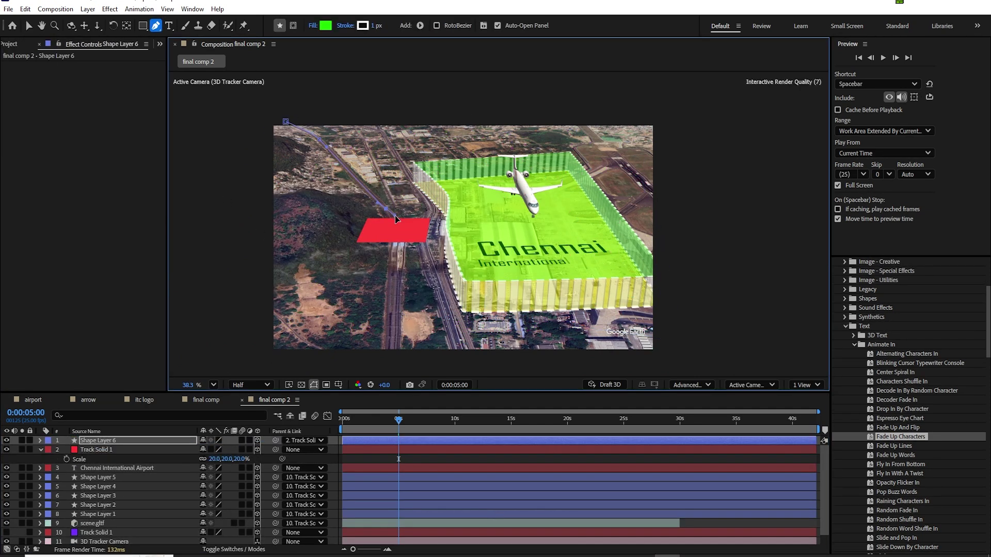
pyautogui.moveTo(420, 421)
pyautogui.mouseDown()
pyautogui.moveTo(454, 420)
pyautogui.moveTo(341, 435)
pyautogui.moveTo(406, 433)
pyautogui.mouseUp()
pyautogui.click(349, 280)
# Remove the railway path's fill and change its stroke color to red.
pyautogui.click(313, 25)
pyautogui.click(440, 250)
pyautogui.click(507, 308)
pyautogui.click(363, 25)
pyautogui.click(598, 212)
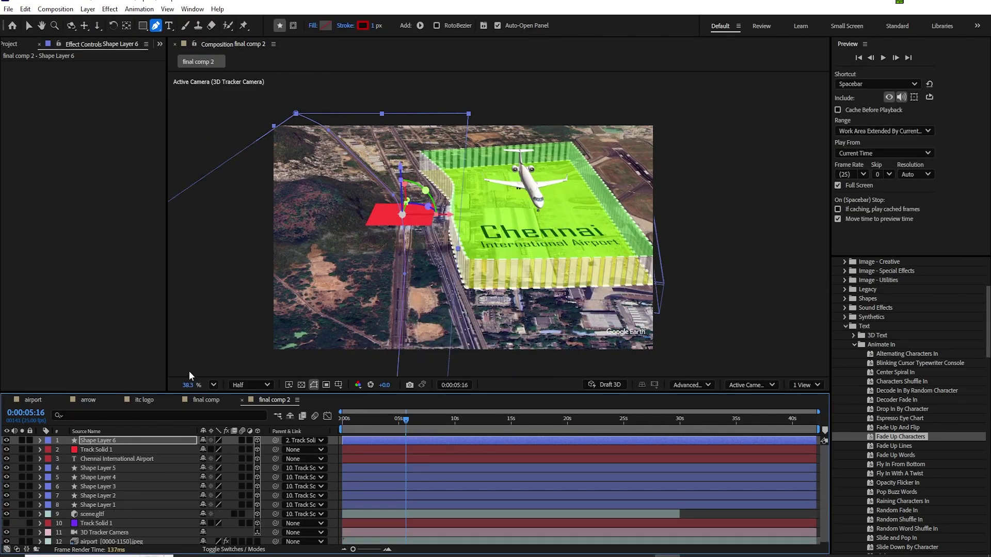
# Set the railway path's stroke width to 10 px and add a dash and gap to its stroke.
pyautogui.click(41, 441)
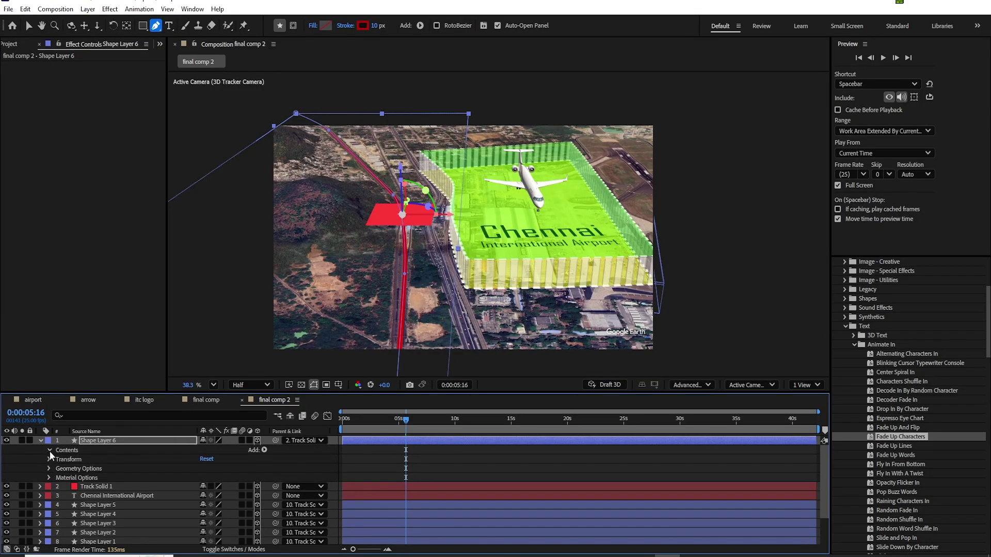
pyautogui.click(50, 452)
pyautogui.click(58, 460)
pyautogui.click(67, 470)
pyautogui.click(68, 487)
pyautogui.scroll(-2, 149, 532)
pyautogui.click(204, 521)
pyautogui.scroll(-3, 210, 491)
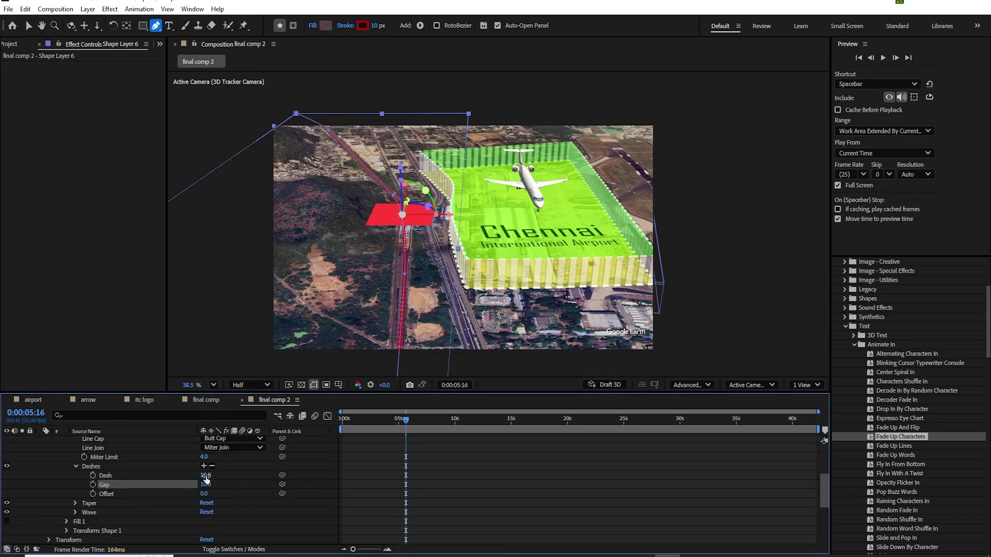
pyautogui.click(205, 485)
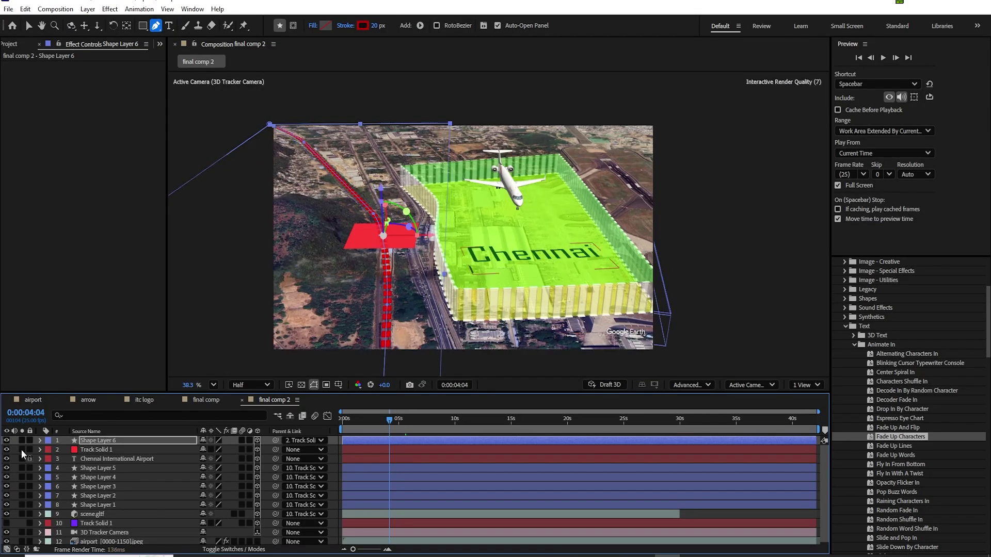
# Hide the red Track Solid 1 and preview the dashed railway path along the timeline.
pyautogui.click(7, 450)
pyautogui.moveTo(394, 417); pyautogui.dragTo(445, 415)
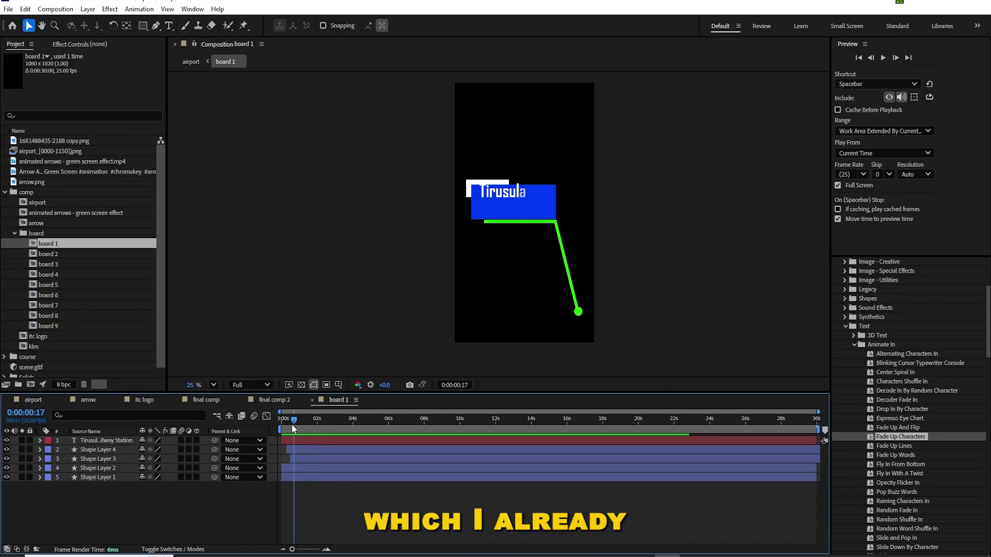
# Set the X orientation of the board 1 sign to 90° and move it so its pointer ends on the railway line.
pyautogui.moveTo(292, 424)
pyautogui.mouseDown()
pyautogui.moveTo(277, 426)
pyautogui.moveTo(298, 426)
pyautogui.mouseUp()
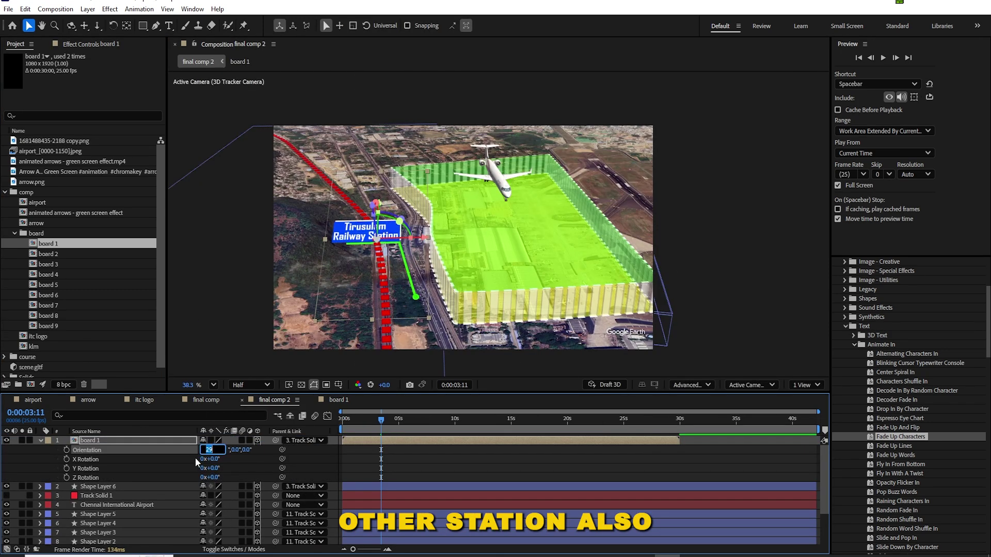
pyautogui.write('90')
pyautogui.press('Return')
pyautogui.moveTo(399, 235); pyautogui.dragTo(289, 171)
pyautogui.moveTo(385, 189); pyautogui.dragTo(387, 189)
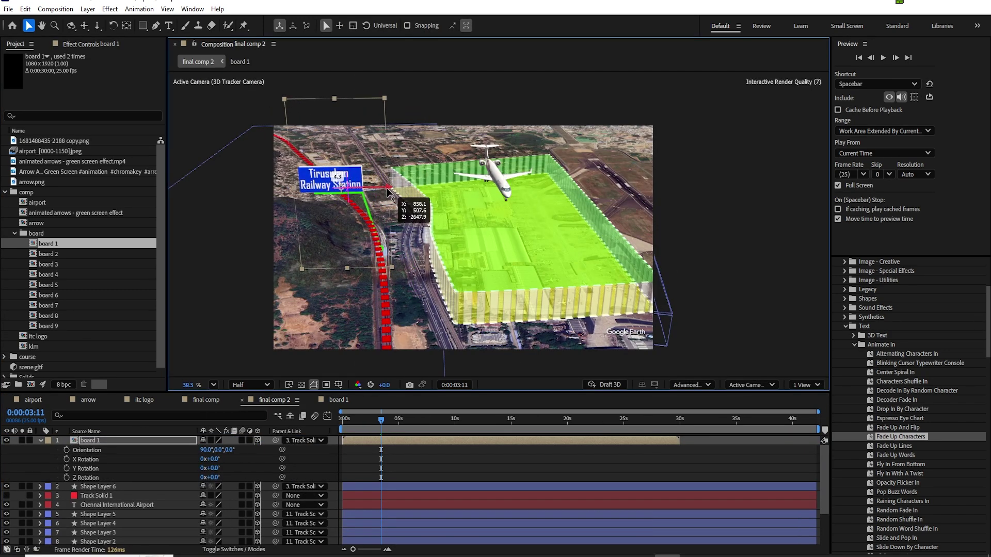
pyautogui.moveTo(337, 142); pyautogui.dragTo(337, 127)
pyautogui.moveTo(381, 180); pyautogui.dragTo(384, 175)
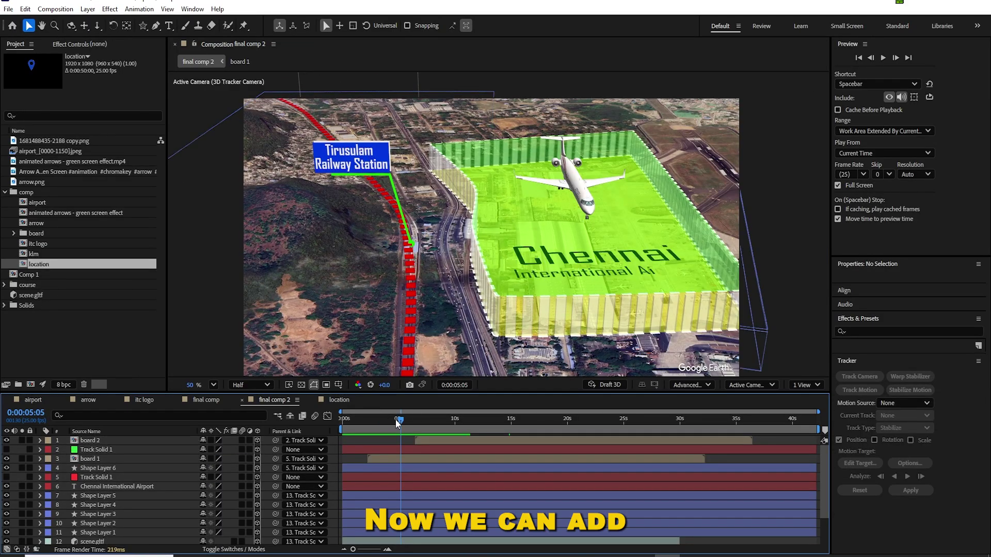
# At the start of the timeline, create a solid from the camera track points on the road beside the airport.
pyautogui.moveTo(396, 420); pyautogui.dragTo(337, 431)
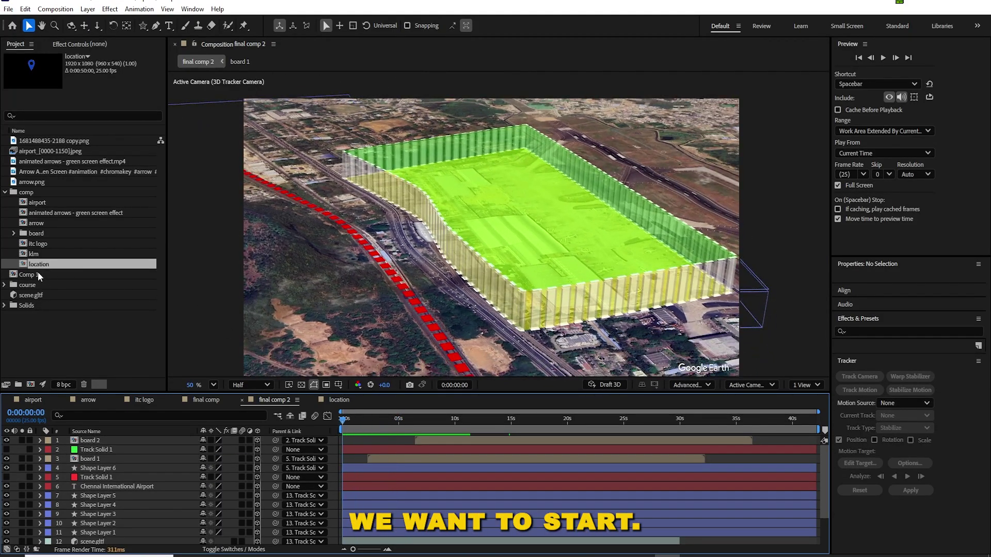
pyautogui.doubleClick(35, 264)
pyautogui.moveTo(514, 262); pyautogui.dragTo(544, 278)
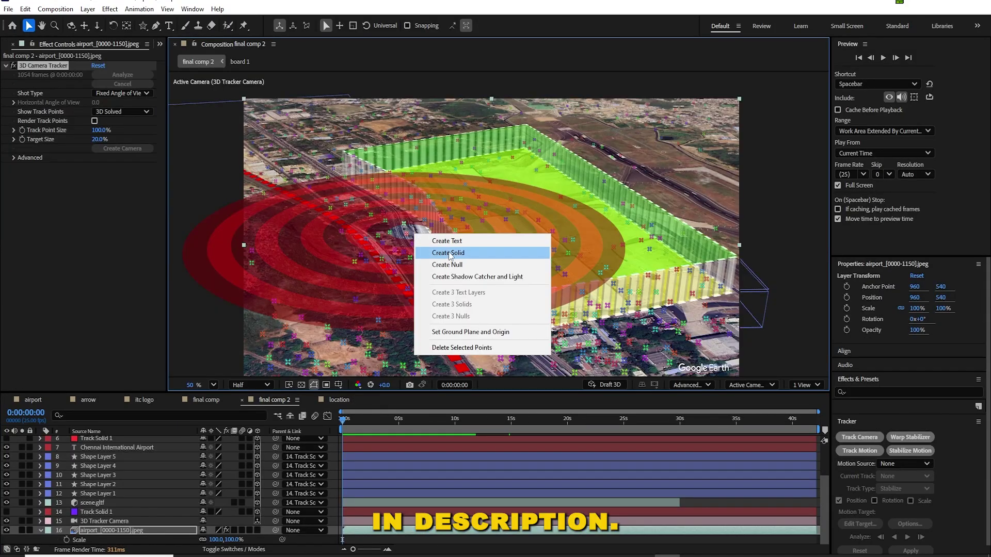
pyautogui.click(443, 255)
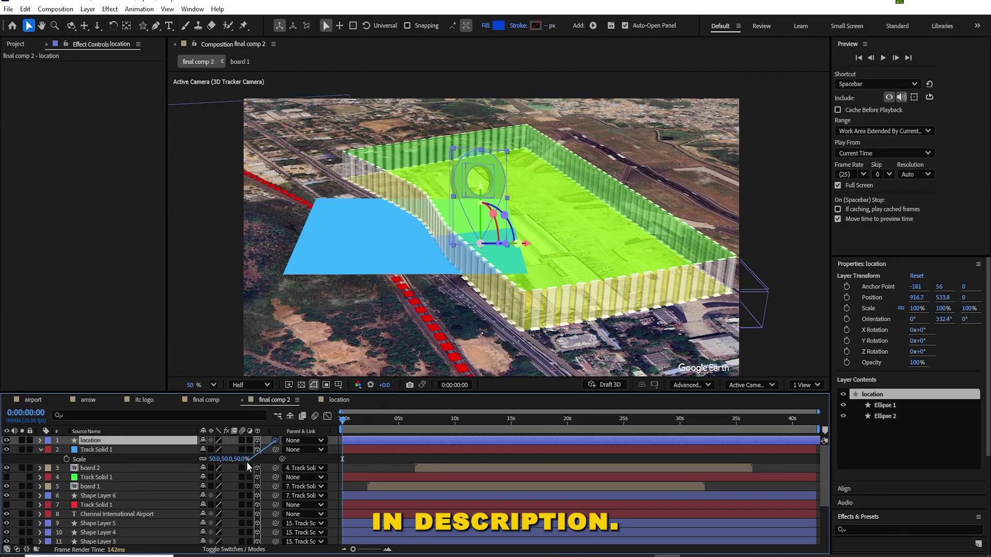
# Parent the location pin to the new blue Track Solid 1 and set the pin's scale to 20%.
pyautogui.moveTo(275, 441); pyautogui.dragTo(91, 450)
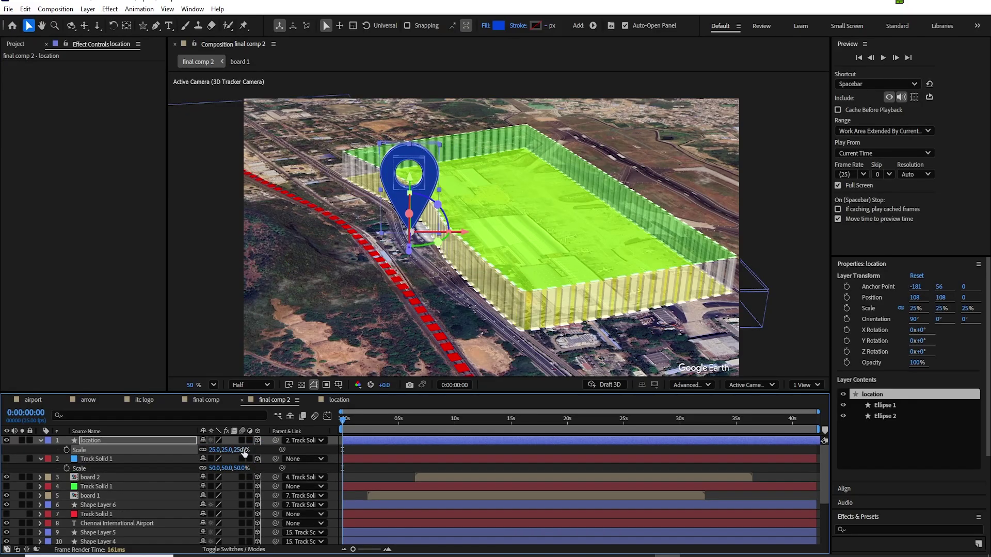
pyautogui.click(243, 450)
pyautogui.write('20.0')
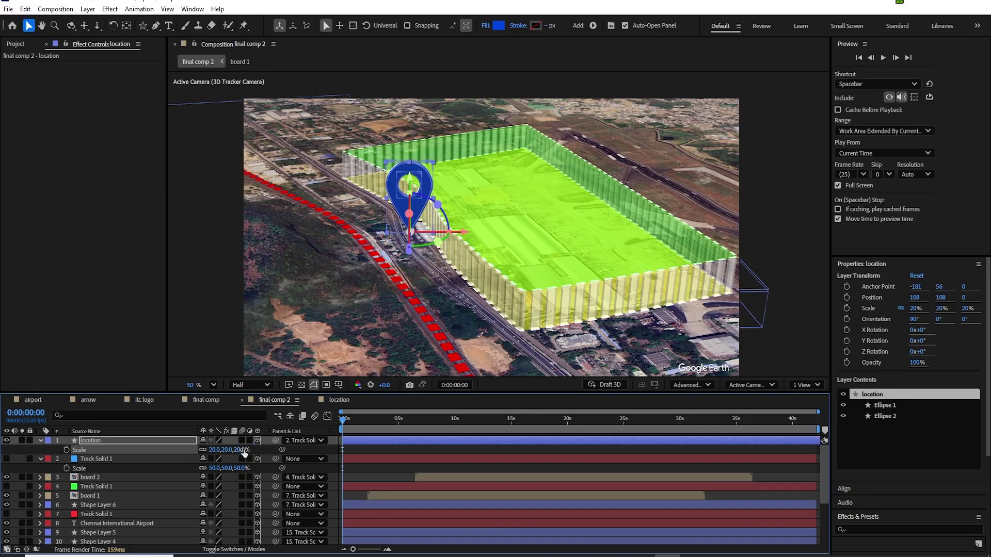
pyautogui.moveTo(342, 420); pyautogui.dragTo(358, 426)
pyautogui.click(384, 476)
pyautogui.click(397, 422)
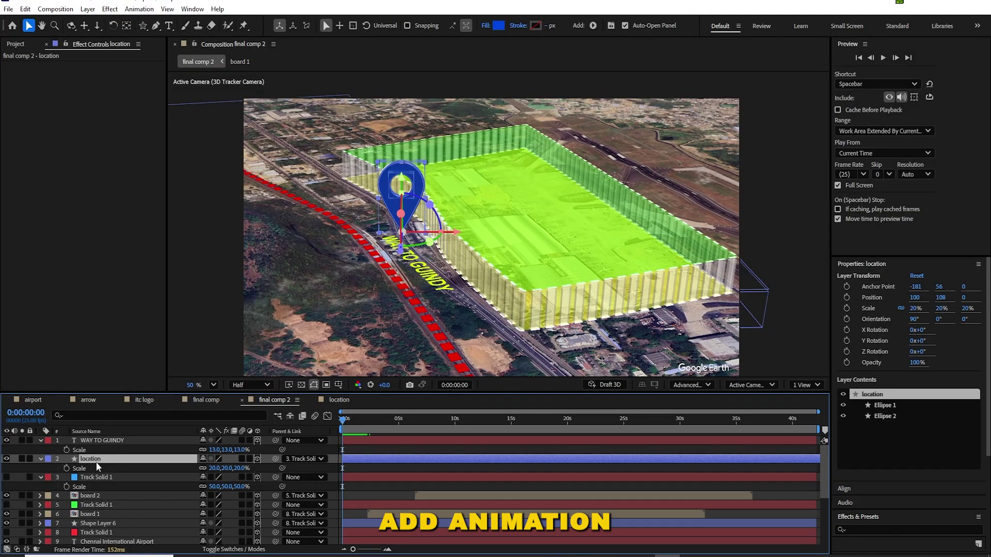
# Keyframe the location pin's position so it drops from above the scene onto the road by 0:00:00:14.
pyautogui.press('p')
pyautogui.click(66, 468)
pyautogui.moveTo(342, 421)
pyautogui.mouseDown()
pyautogui.moveTo(356, 420)
pyautogui.moveTo(343, 420)
pyautogui.mouseUp()
pyautogui.moveTo(402, 177); pyautogui.dragTo(412, 226)
pyautogui.moveTo(412, 194); pyautogui.dragTo(410, 90)
pyautogui.press('=')
pyautogui.press('=')
pyautogui.moveTo(344, 420); pyautogui.dragTo(359, 429)
pyautogui.moveTo(372, 468); pyautogui.dragTo(359, 468)
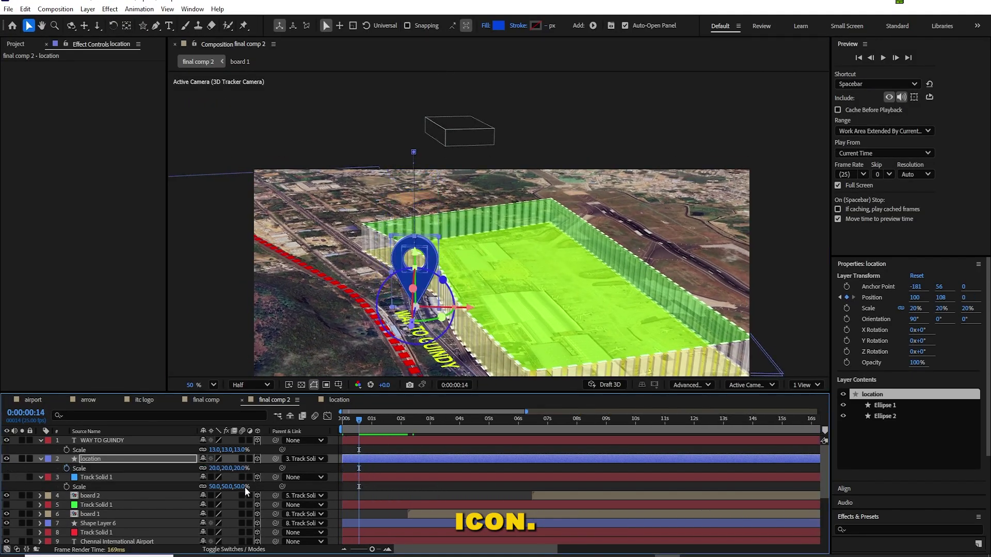
# Keyframe the pin's scale at landing, unlink its dimensions, and squash it to 16.9% in Y at 0:00:00:18.
pyautogui.hotkey('alt', 'shift', 's')
pyautogui.press('pagedown')
pyautogui.press('pagedown')
pyautogui.press('pagedown')
pyautogui.press('pagedown')
pyautogui.click(203, 467)
pyautogui.moveTo(415, 268); pyautogui.dragTo(416, 273)
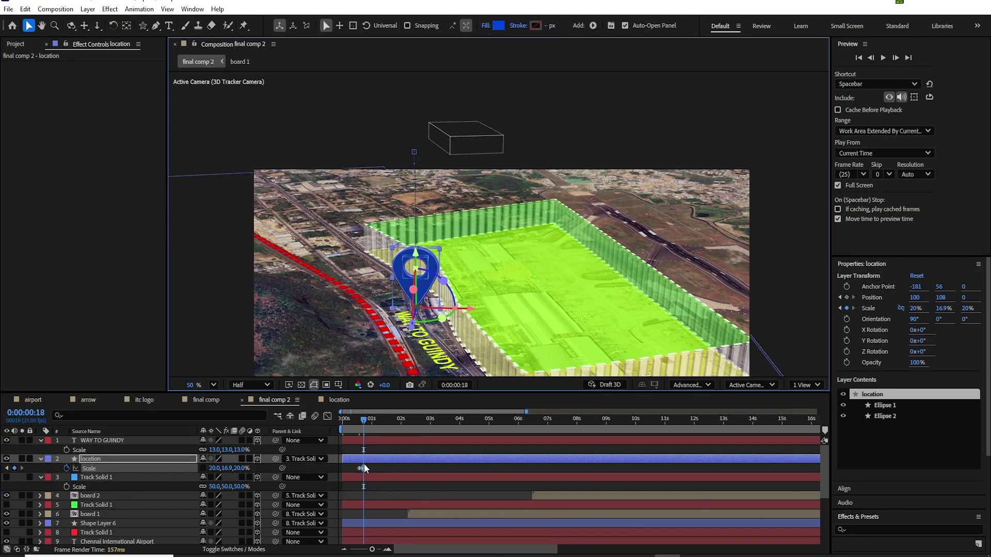
pyautogui.click(411, 416)
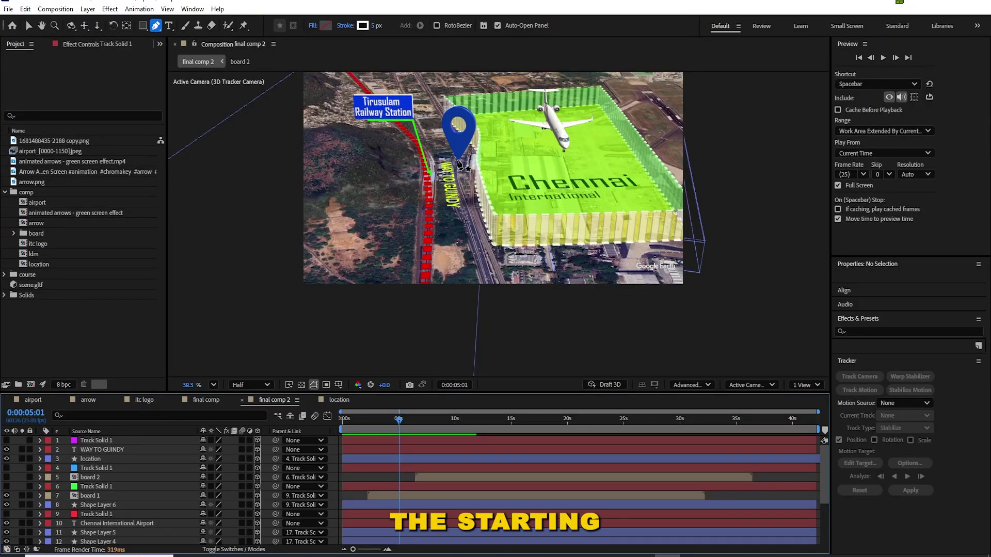
# Start a Pen path at the pin's tip on a new shape layer, make it 3D and parent it to the magenta Track Solid 1.
pyautogui.click(458, 164)
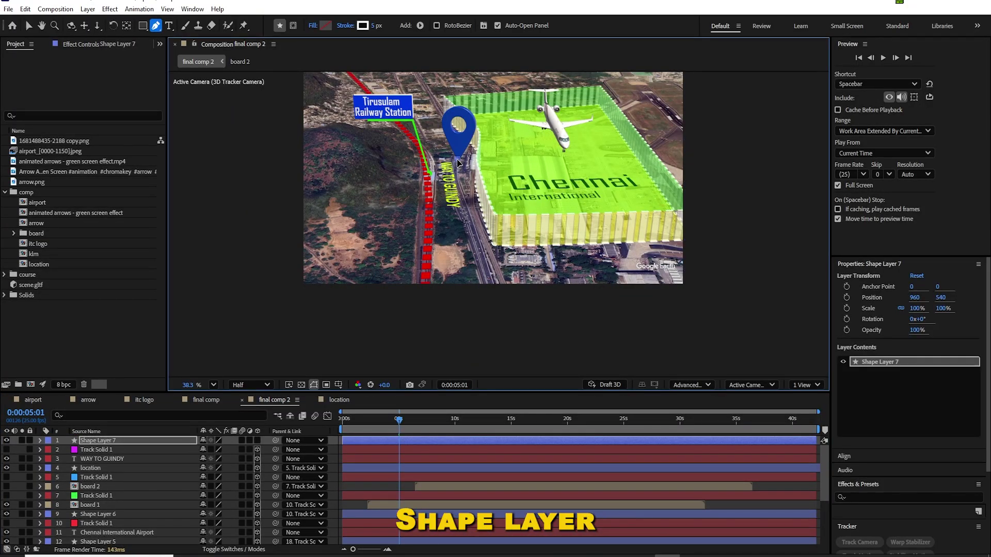
pyautogui.click(257, 440)
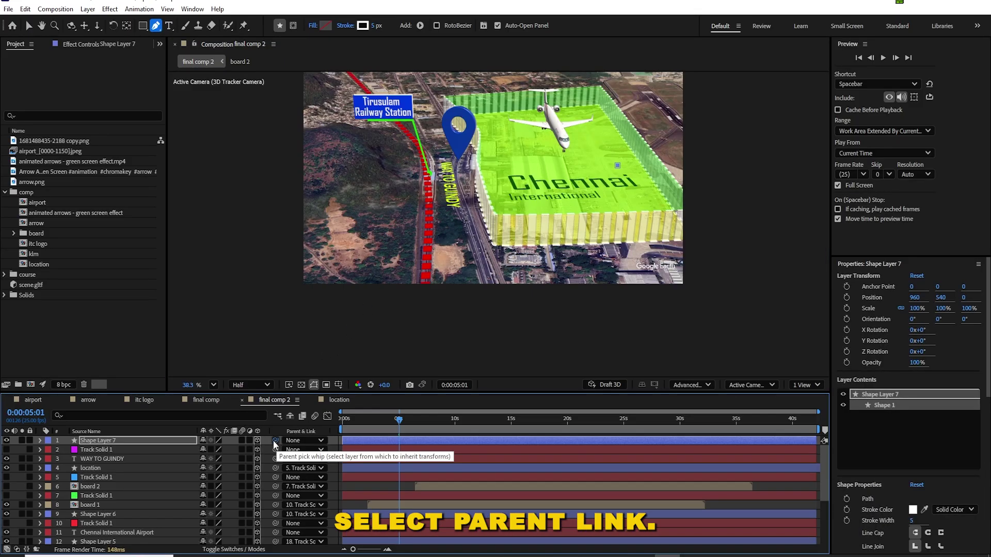
pyautogui.moveTo(165, 462); pyautogui.dragTo(98, 455)
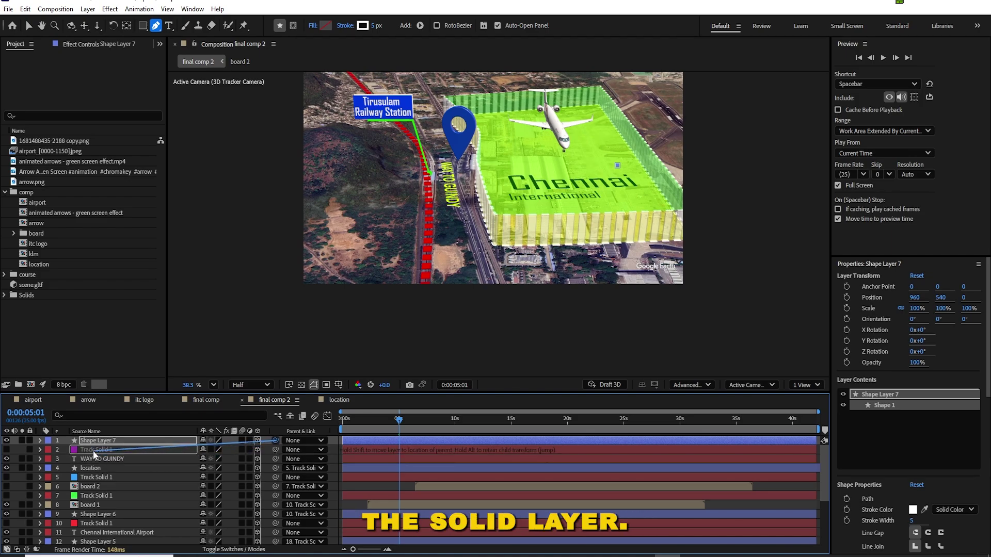
# Extend the Pen path along the road through the flyover toward the hotel while advancing the timeline to 0:00:32:04.
pyautogui.moveTo(399, 419); pyautogui.dragTo(434, 420)
pyautogui.moveTo(513, 239); pyautogui.dragTo(518, 250)
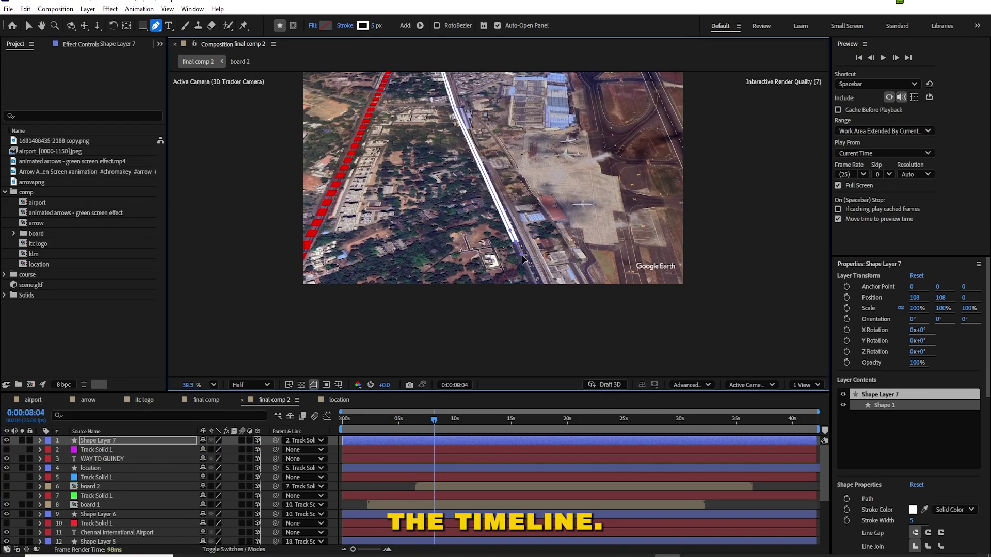
pyautogui.moveTo(434, 419); pyautogui.dragTo(442, 420)
pyautogui.moveTo(503, 228); pyautogui.dragTo(507, 261)
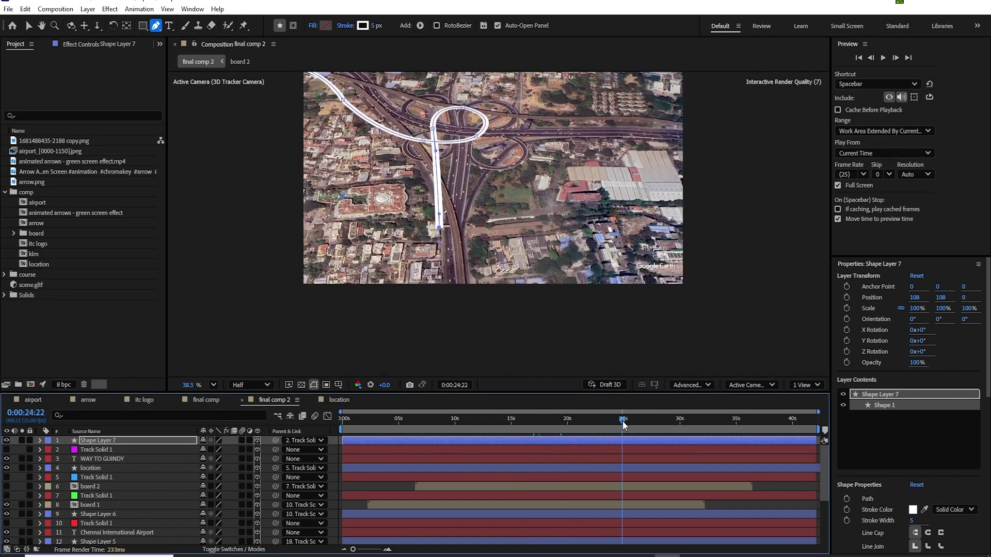
pyautogui.click(470, 298)
pyautogui.moveTo(657, 420); pyautogui.dragTo(674, 420)
pyautogui.moveTo(519, 282); pyautogui.dragTo(525, 292)
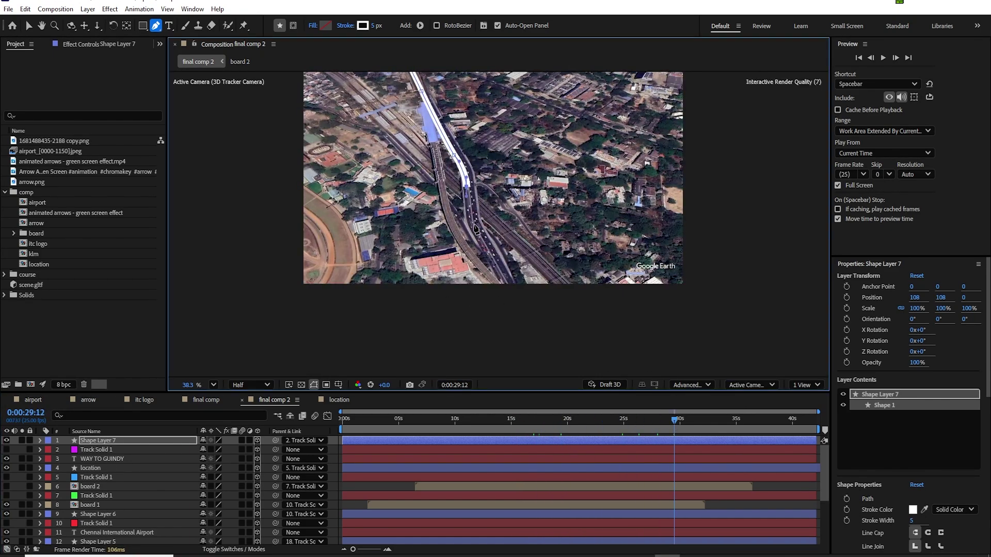
pyautogui.moveTo(674, 420); pyautogui.dragTo(690, 420)
pyautogui.moveTo(568, 282); pyautogui.dragTo(575, 292)
pyautogui.moveTo(690, 420); pyautogui.dragTo(704, 419)
pyautogui.scroll(4, 611, 273)
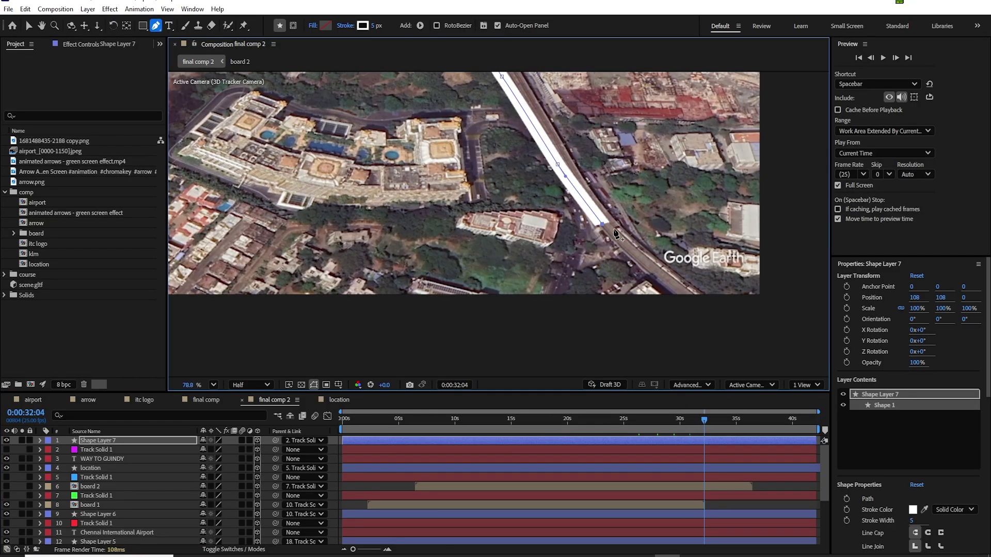
# Expose Shape Layer 7's Path property and keyframe it between 0:00:30:22 and 0:00:32:04 to realign the line with the road near the hotel.
pyautogui.click(41, 442)
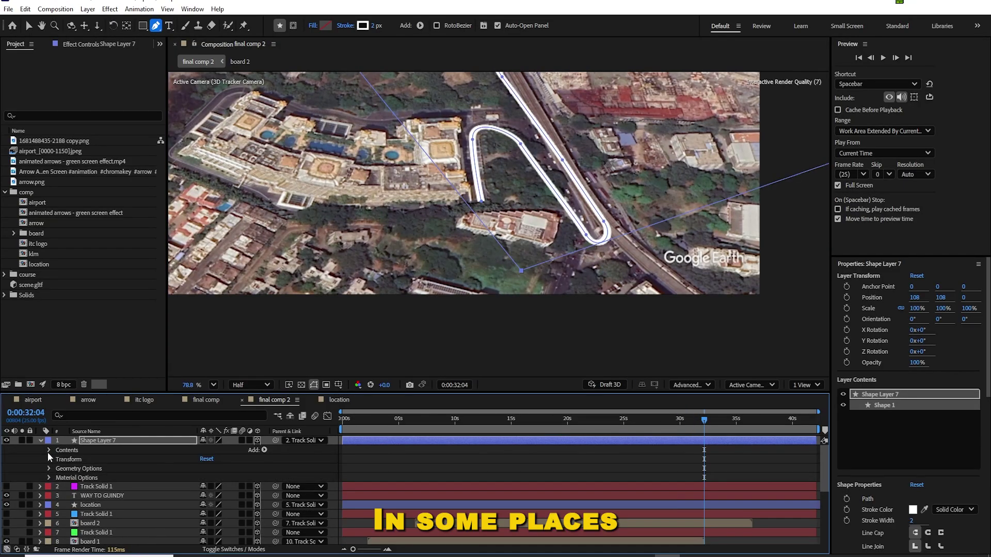
pyautogui.click(49, 451)
pyautogui.click(57, 460)
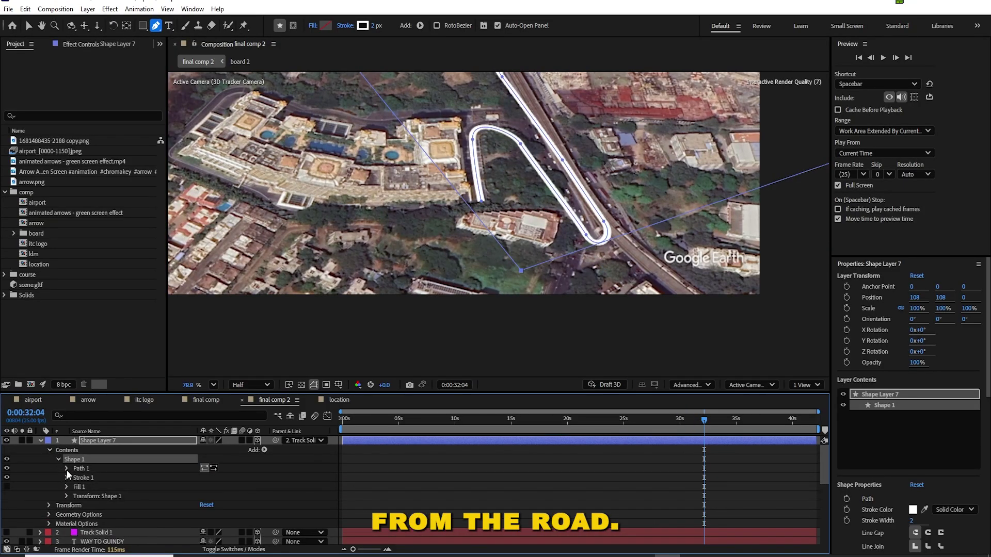
pyautogui.click(66, 469)
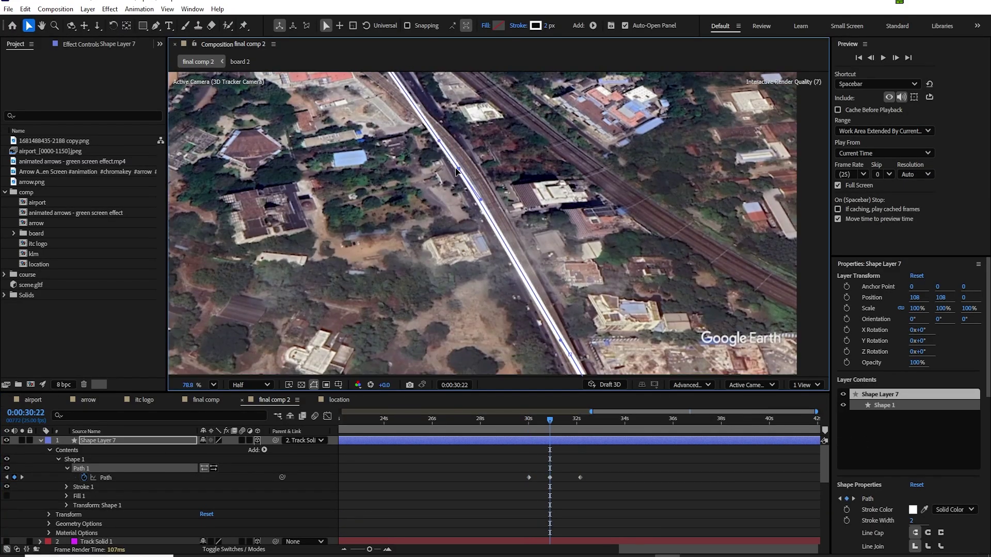
pyautogui.click(646, 349)
pyautogui.press('pageup')
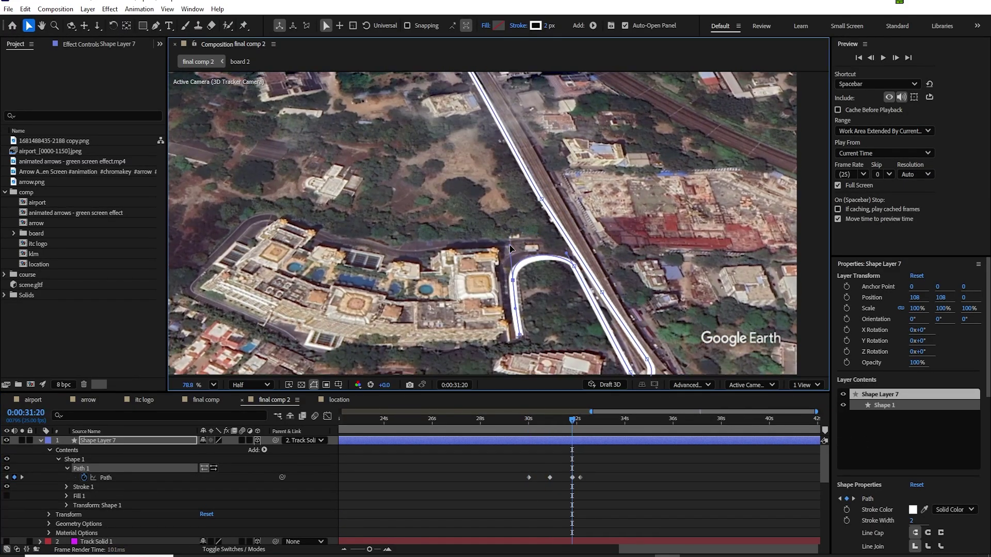
# Work backward from 0:00:30:00 to 0:00:15:00, adding Path keyframes that keep the line on the road through the flyover.
pyautogui.moveTo(528, 429); pyautogui.dragTo(502, 432)
pyautogui.moveTo(480, 426); pyautogui.dragTo(472, 427)
pyautogui.moveTo(472, 426); pyautogui.dragTo(454, 425)
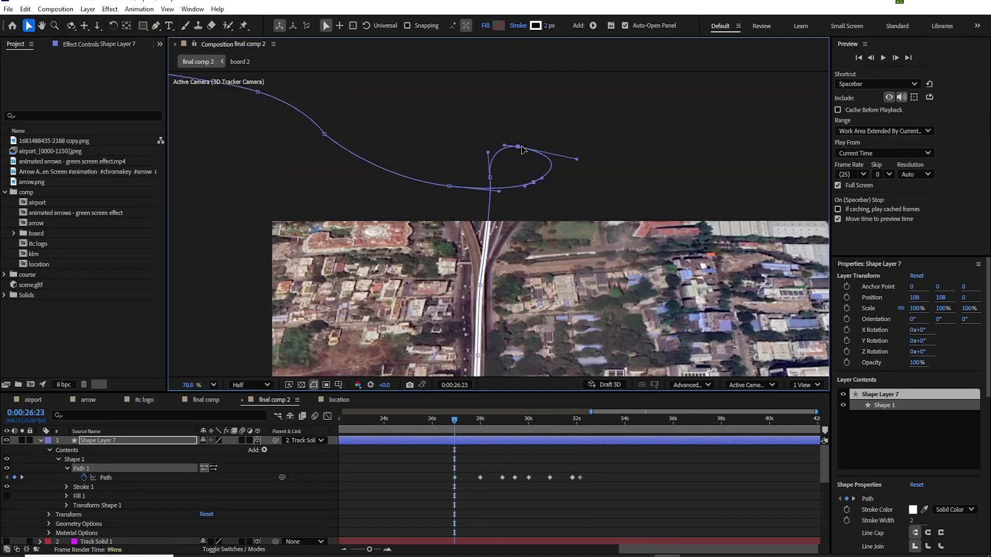
pyautogui.moveTo(455, 426); pyautogui.dragTo(432, 425)
pyautogui.moveTo(432, 427); pyautogui.dragTo(421, 426)
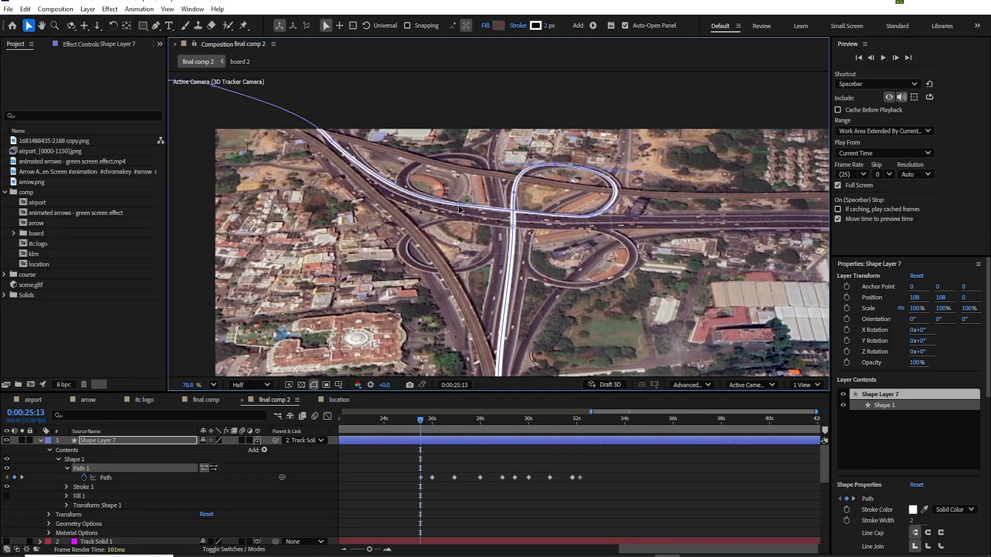
pyautogui.moveTo(421, 426); pyautogui.dragTo(406, 427)
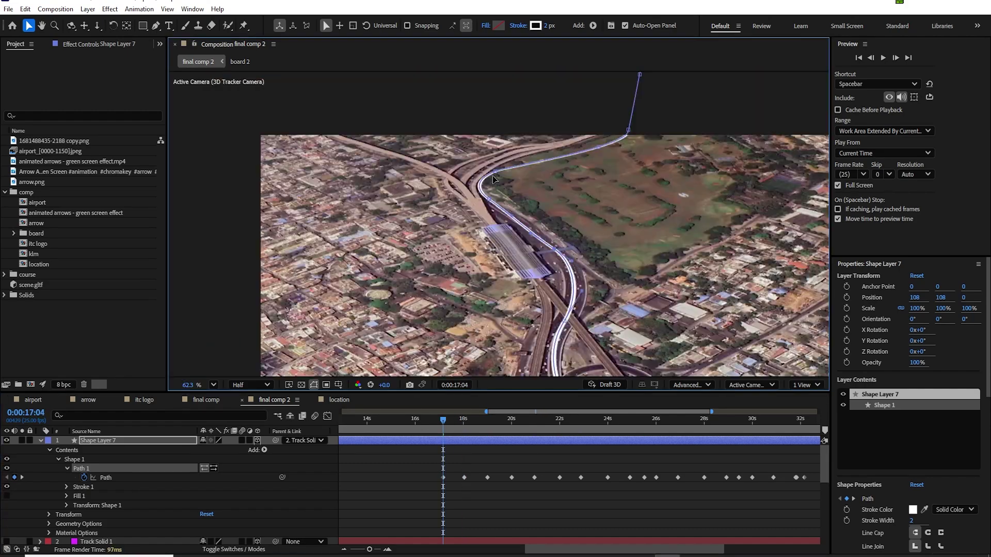
pyautogui.click(432, 417)
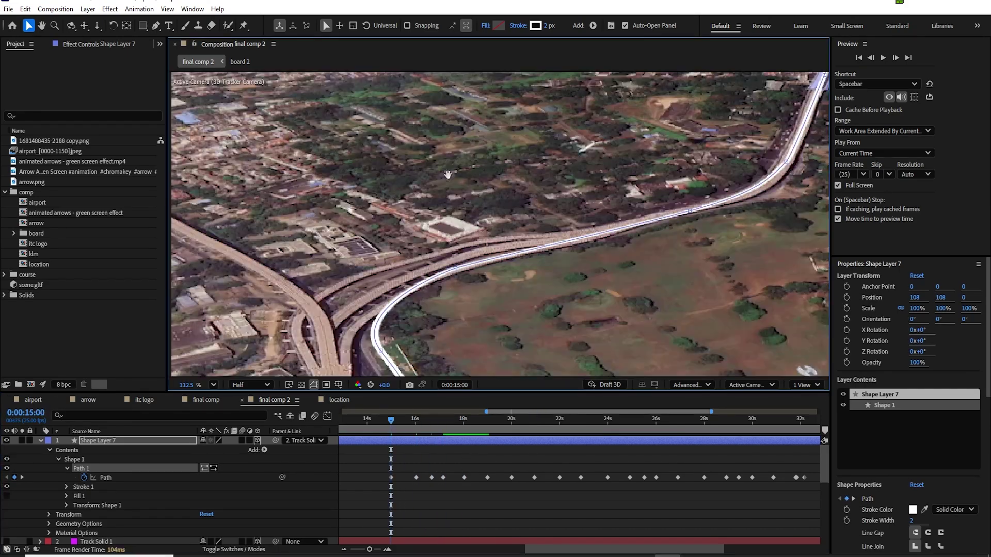
pyautogui.scroll(-4, 448, 175)
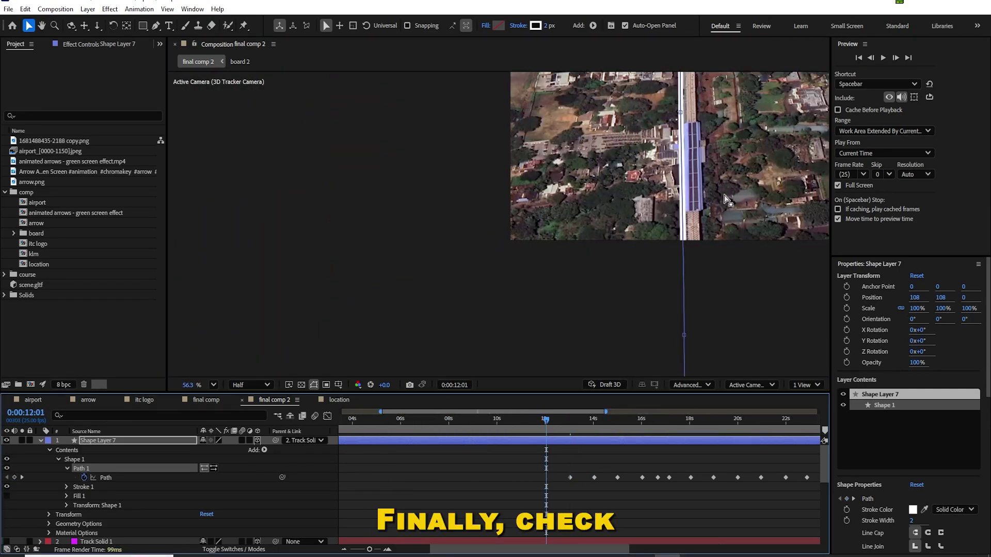
# Add Trim Paths to the road path and keyframe its End at 0% at 0:00:04:23.
pyautogui.moveTo(546, 419); pyautogui.dragTo(427, 427)
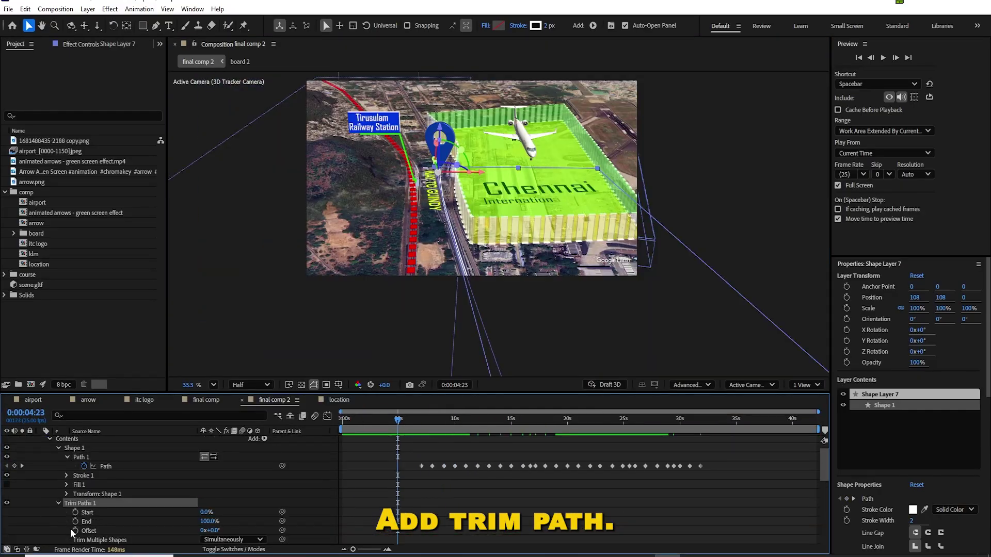
pyautogui.write('0')
pyautogui.press('Return')
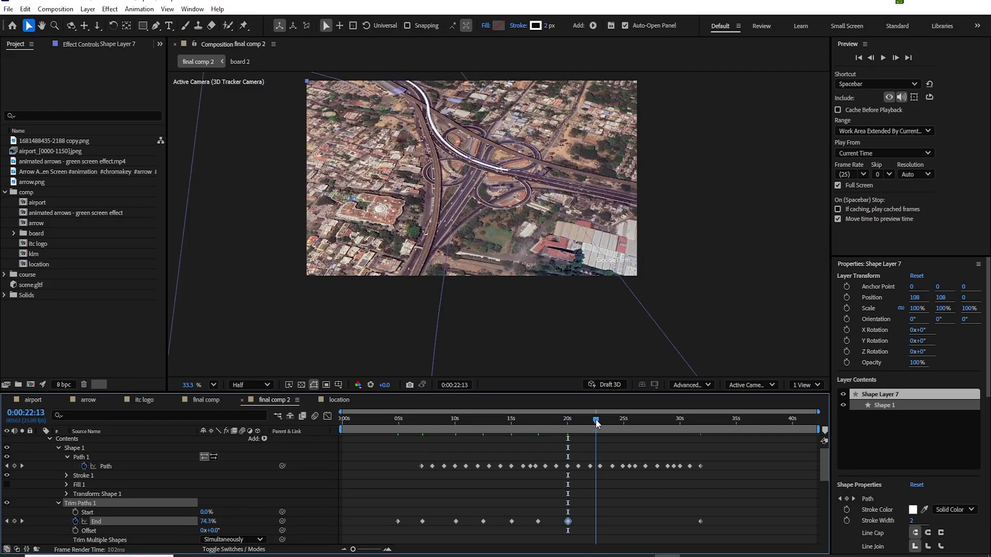
# Keyframe the Trim Paths End from 0:00:22:13 to 0:00:35:01 so the road line grows along with the camera.
pyautogui.moveTo(215, 522); pyautogui.dragTo(207, 523)
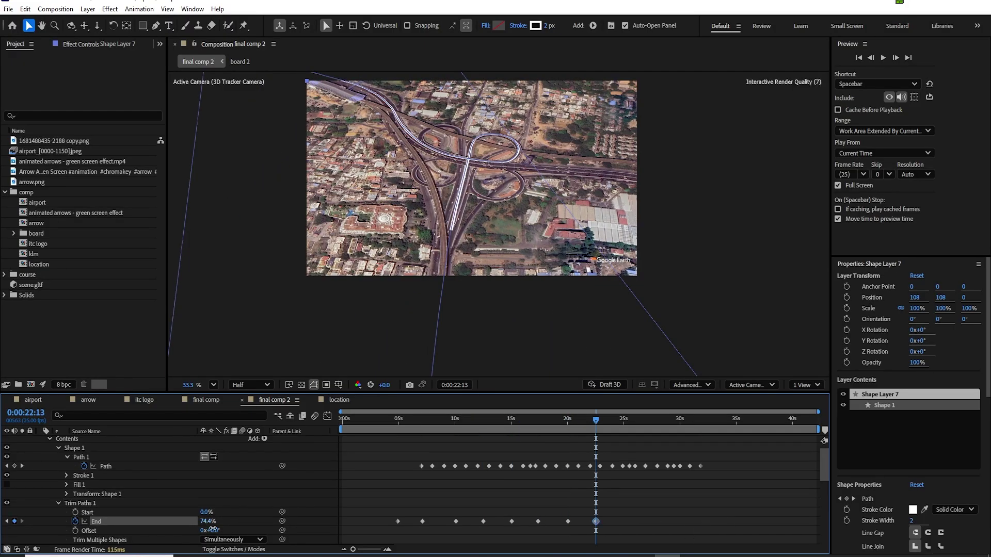
pyautogui.click(626, 424)
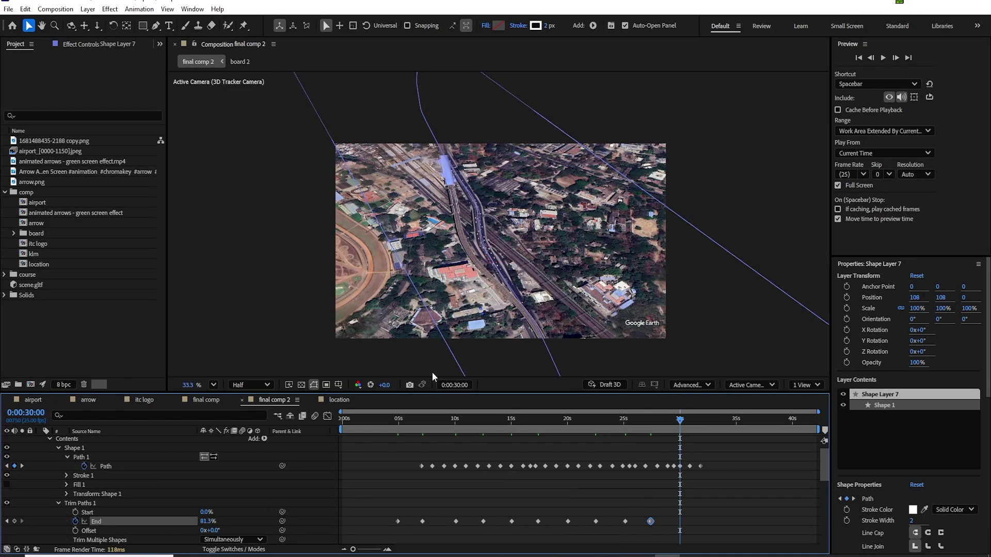
pyautogui.click(737, 425)
pyautogui.moveTo(208, 521); pyautogui.dragTo(217, 522)
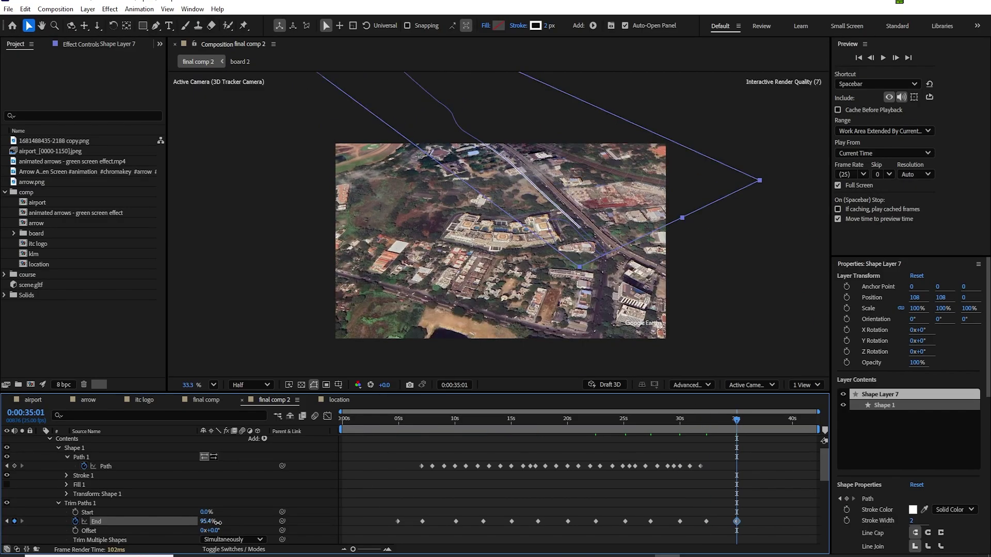
pyautogui.moveTo(738, 422); pyautogui.dragTo(728, 444)
pyautogui.click(58, 448)
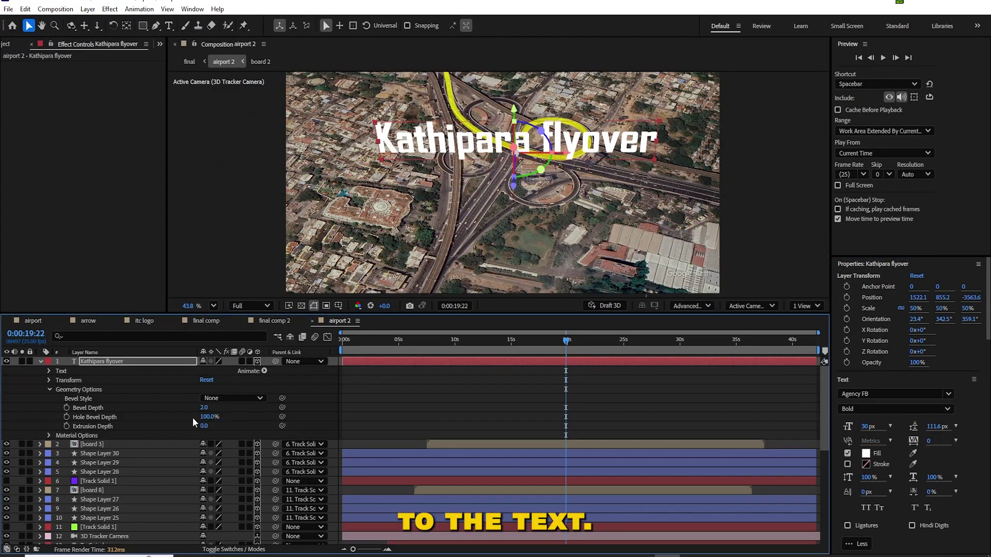
# Set the Kathipara flyover text's extrusion depth to 10 and its side color to 2E2E2E, and adjust its placement over the flyover.
pyautogui.moveTo(203, 427); pyautogui.dragTo(206, 431)
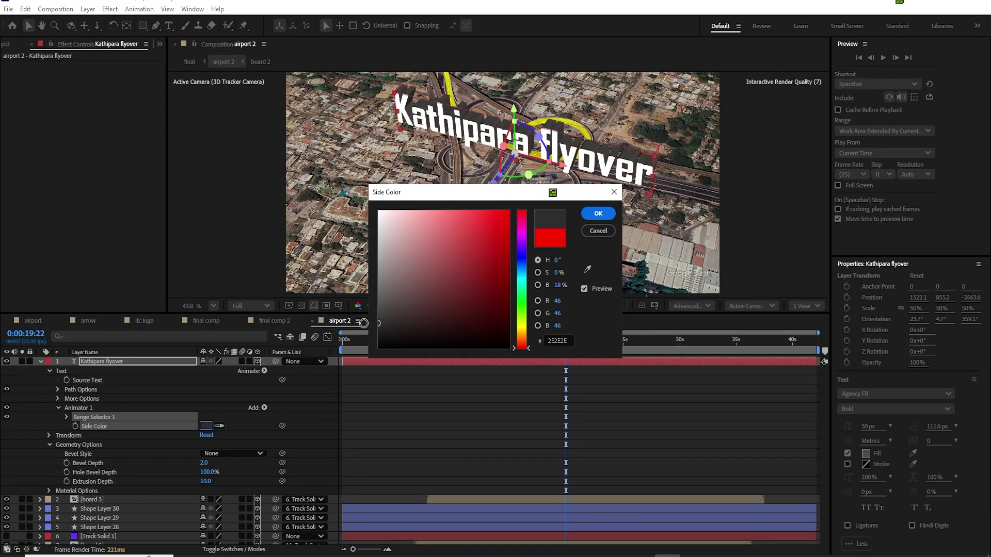
pyautogui.click(598, 212)
pyautogui.moveTo(498, 181); pyautogui.dragTo(480, 202)
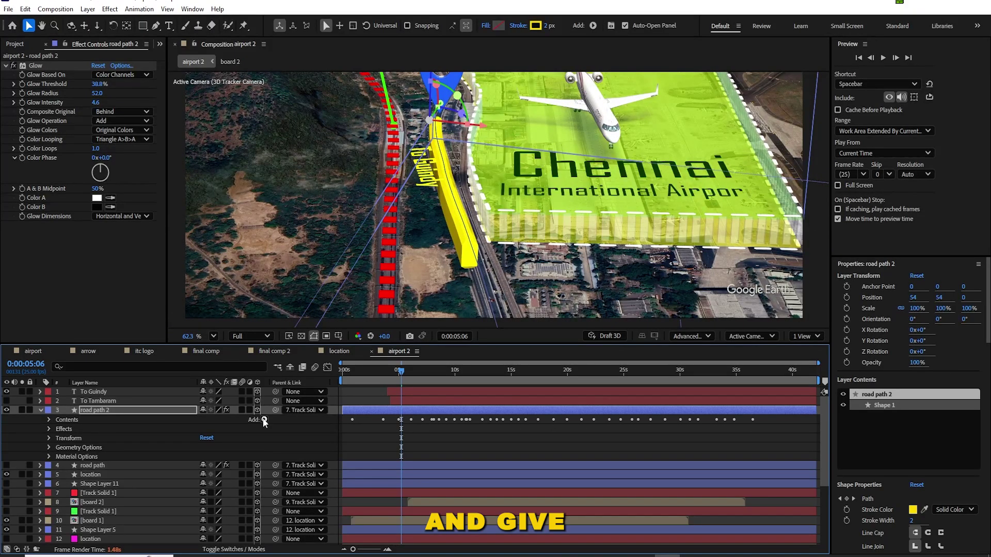
# Try to add a Bevel material option to the whole road path 2 shape layer.
pyautogui.click(264, 420)
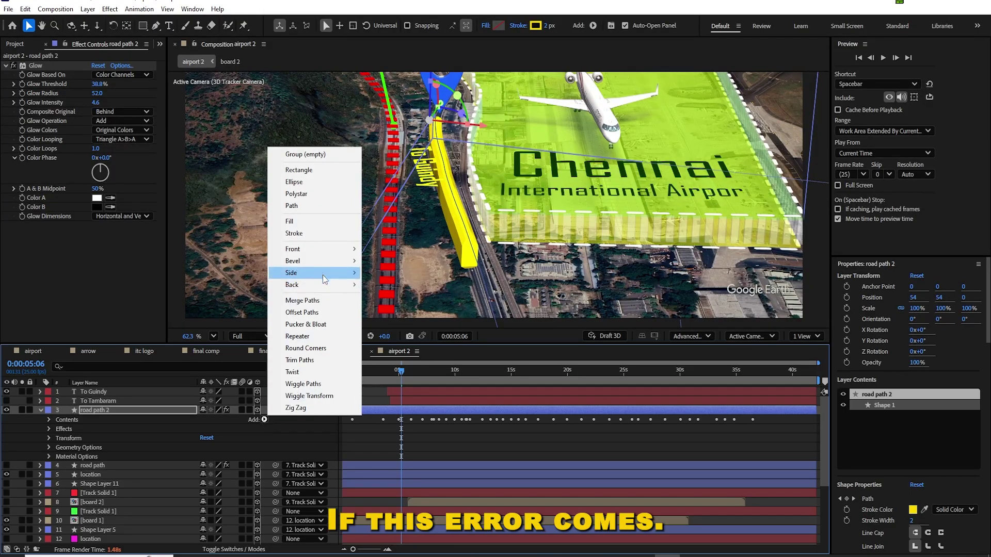
pyautogui.moveTo(324, 264)
pyautogui.click(384, 261)
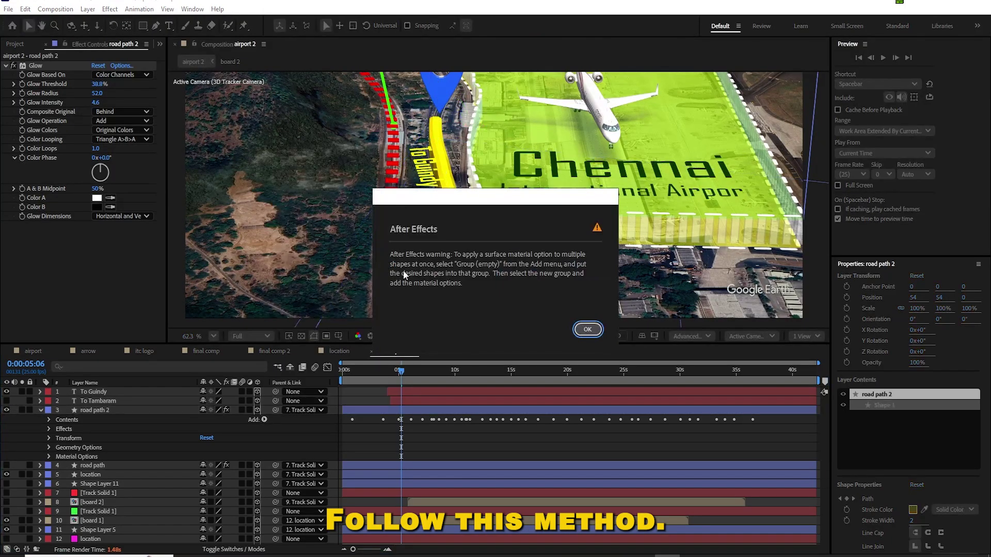
# Add an empty group to the road path 2 contents and move Shape 1 and Trim Paths 1 into it.
pyautogui.click(588, 330)
pyautogui.click(263, 419)
pyautogui.click(301, 158)
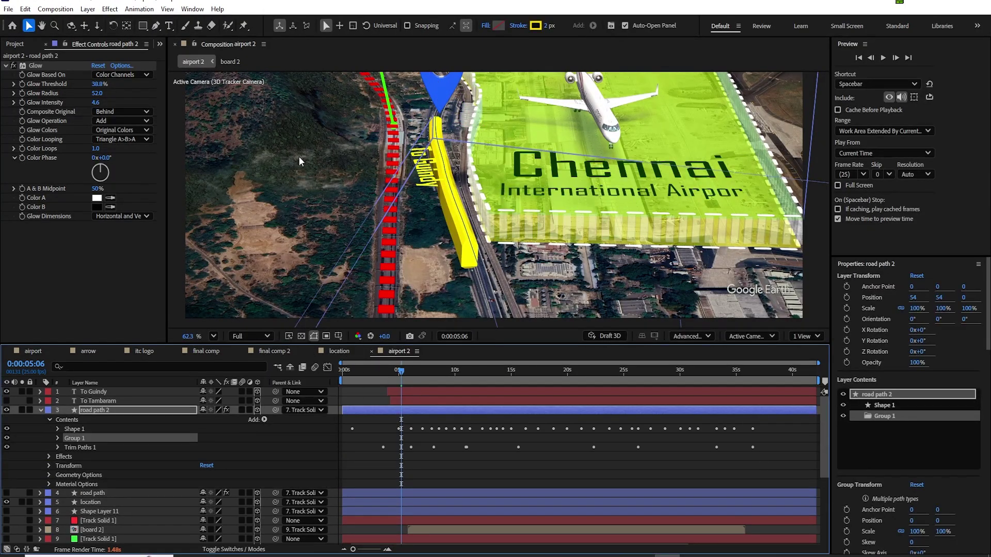
pyautogui.moveTo(80, 438); pyautogui.dragTo(94, 432)
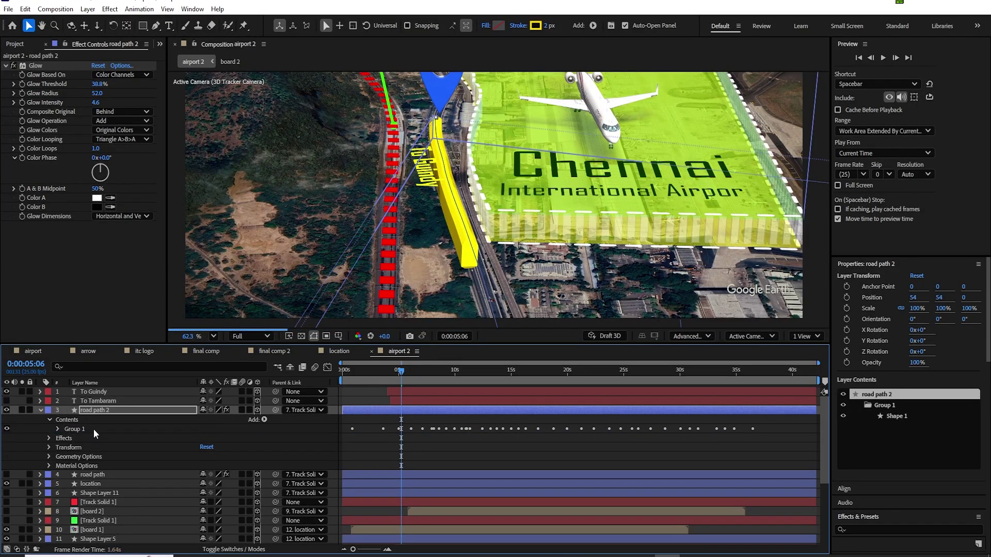
# Add a Bevel material option to the grouped contents of the road path 2 layer.
pyautogui.click(264, 420)
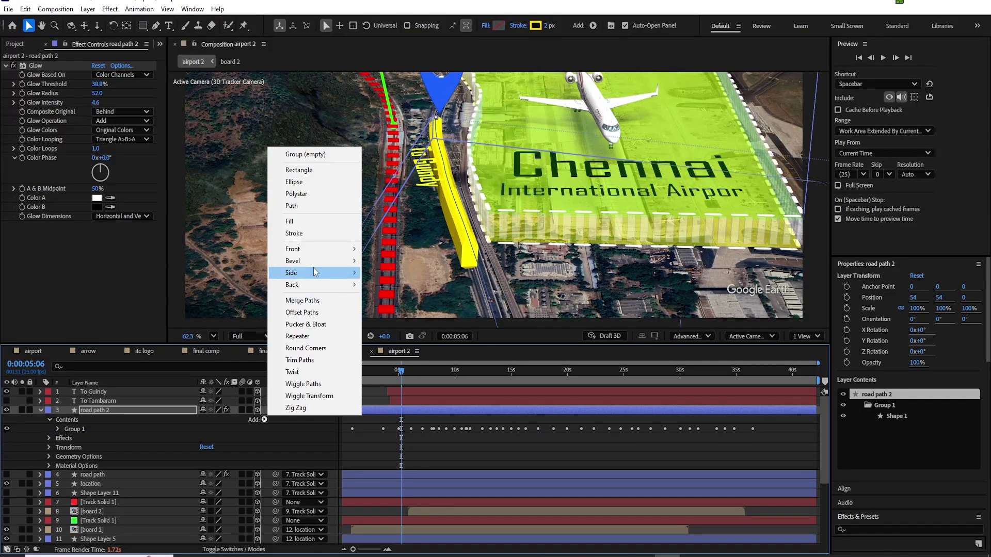
pyautogui.moveTo(316, 262)
pyautogui.click(384, 262)
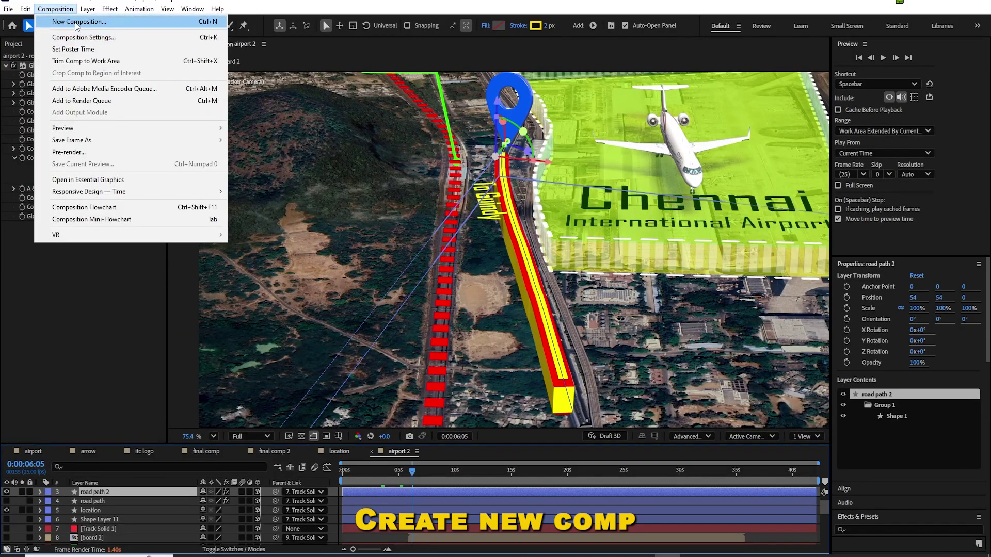
# Create a new 1920x1080 composition named Comp 1 at 25 fps with a duration of 0:00:50:00.
pyautogui.click(77, 22)
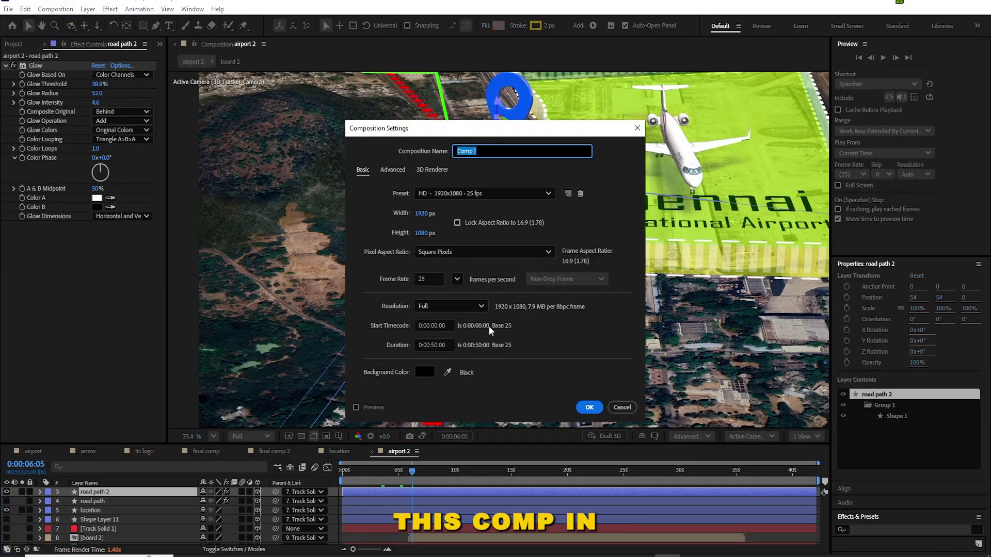
pyautogui.click(589, 407)
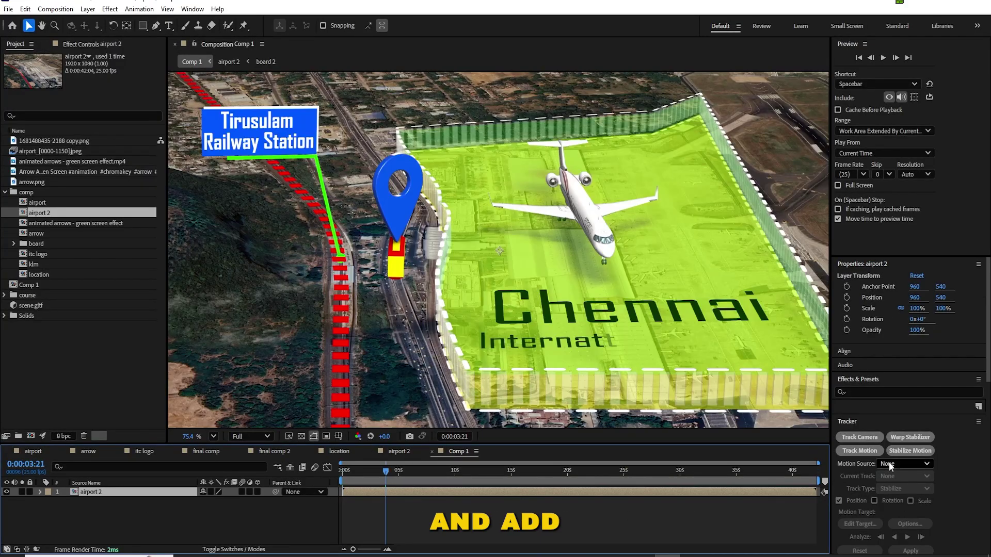
# Start Track Motion on the airport 2 layer, place the track point on the road path's tip at 0:00:03:21, and analyze forward.
pyautogui.click(865, 453)
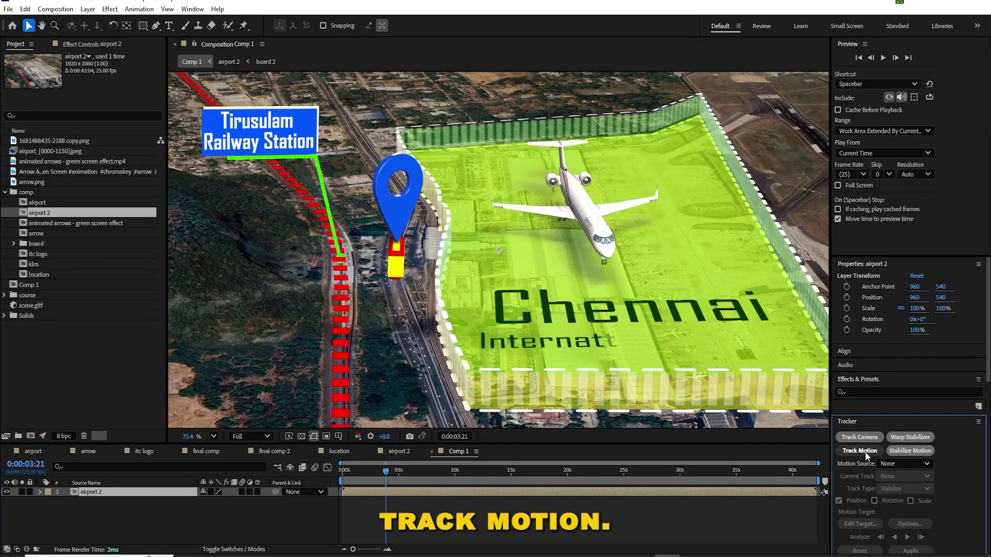
pyautogui.click(898, 263)
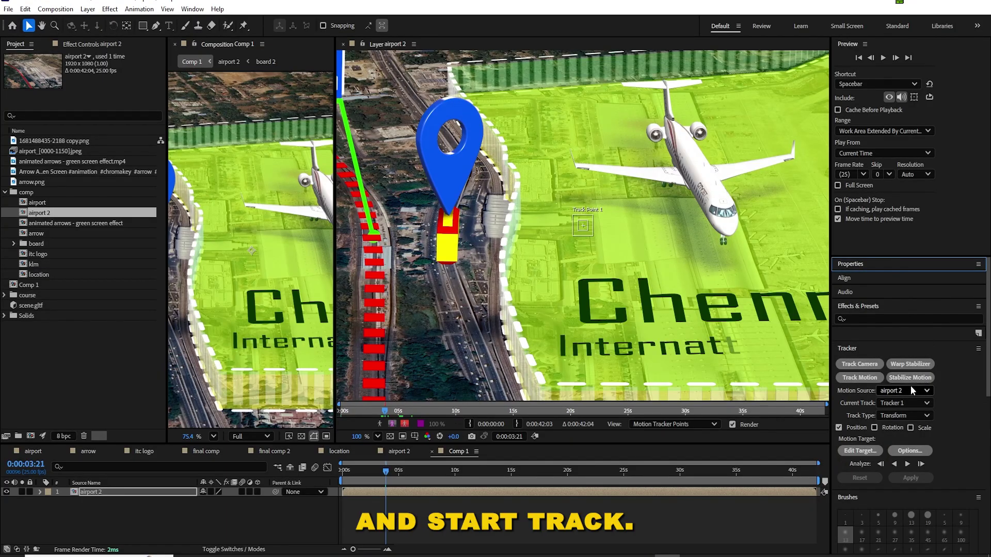
pyautogui.scroll(2, 590, 216)
pyautogui.moveTo(590, 221); pyautogui.dragTo(590, 235)
pyautogui.moveTo(452, 242); pyautogui.dragTo(424, 229)
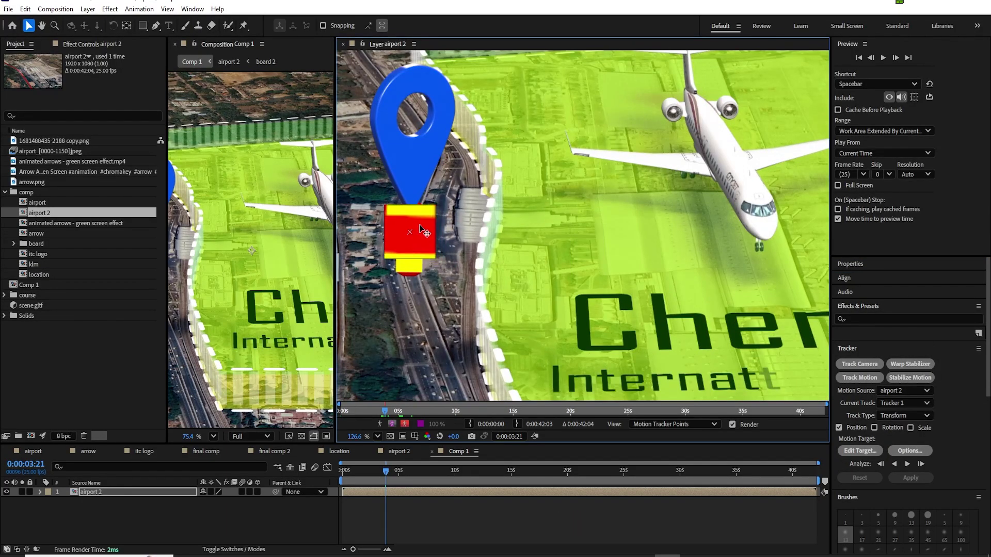
pyautogui.click(907, 464)
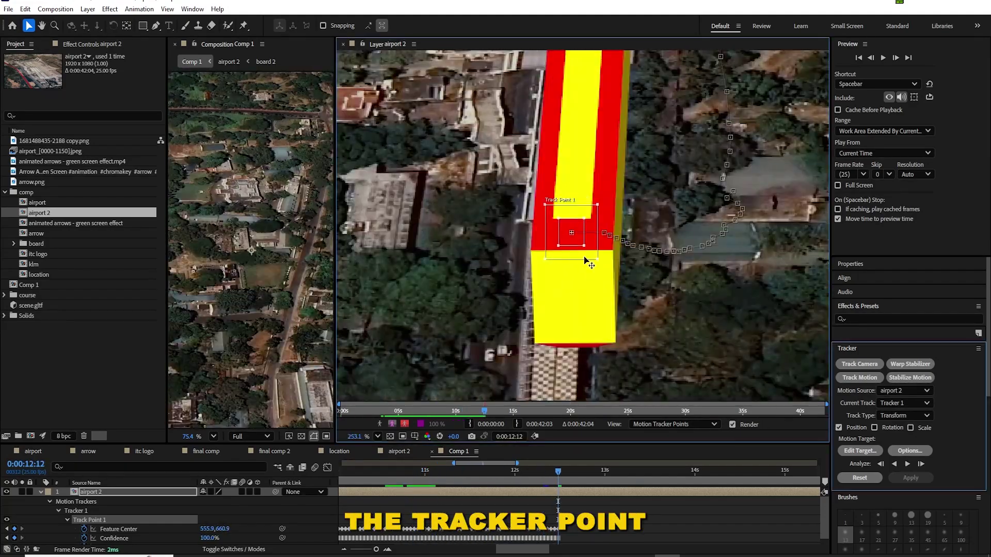
# Go back frame by frame from 0:00:12:12, move the drifted track point back onto the road path's tip, and analyze forward again.
pyautogui.press('pageup')
pyautogui.press('pageup')
pyautogui.press('pageup')
pyautogui.press('pageup')
pyautogui.press('pageup')
pyautogui.press('pageup')
pyautogui.press('pageup')
pyautogui.press('pageup')
pyautogui.press('pageup')
pyautogui.press('pageup')
pyautogui.press('pageup')
pyautogui.press('pageup')
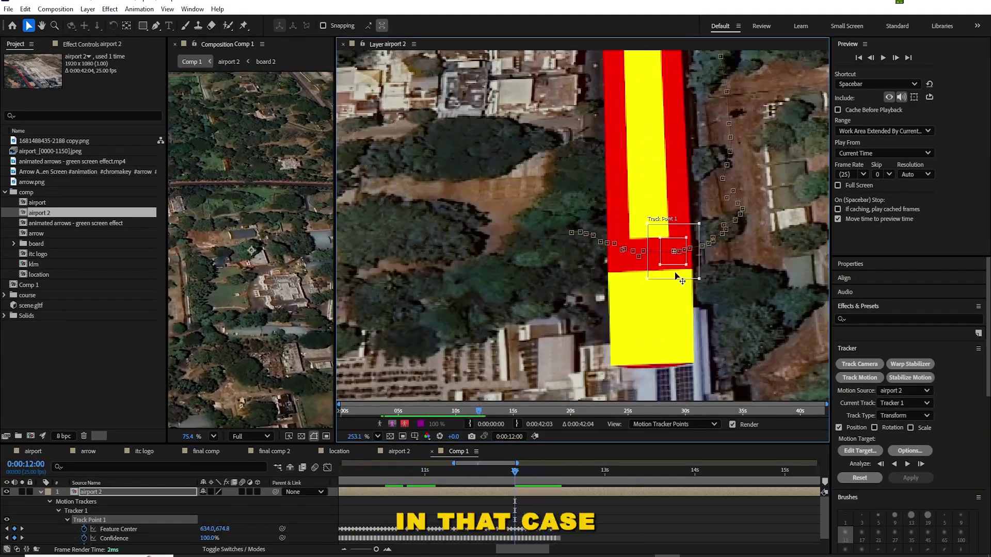
pyautogui.moveTo(675, 275); pyautogui.dragTo(654, 274)
pyautogui.press('pageup')
pyautogui.press('pageup')
pyautogui.press('pageup')
pyautogui.press('pageup')
pyautogui.press('pageup')
pyautogui.press('pageup')
pyautogui.moveTo(719, 269); pyautogui.dragTo(725, 236)
pyautogui.press('pageup')
pyautogui.press('pageup')
pyautogui.press('pageup')
pyautogui.press('pageup')
pyautogui.press('pageup')
pyautogui.press('pageup')
pyautogui.press('pageup')
pyautogui.press('pageup')
pyautogui.press('pageup')
pyautogui.press('pageup')
pyautogui.press('pageup')
pyautogui.press('pageup')
pyautogui.click(907, 464)
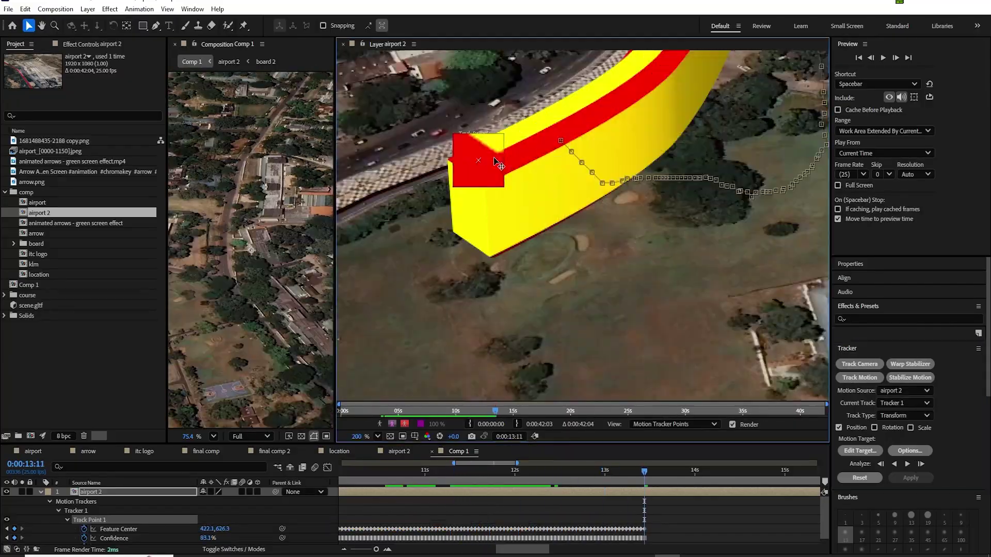
# Reposition the track point on the road tip at 0:00:13:11 and resume the forward analysis.
pyautogui.press('pageup')
pyautogui.press('pageup')
pyautogui.press('pageup')
pyautogui.press('pageup')
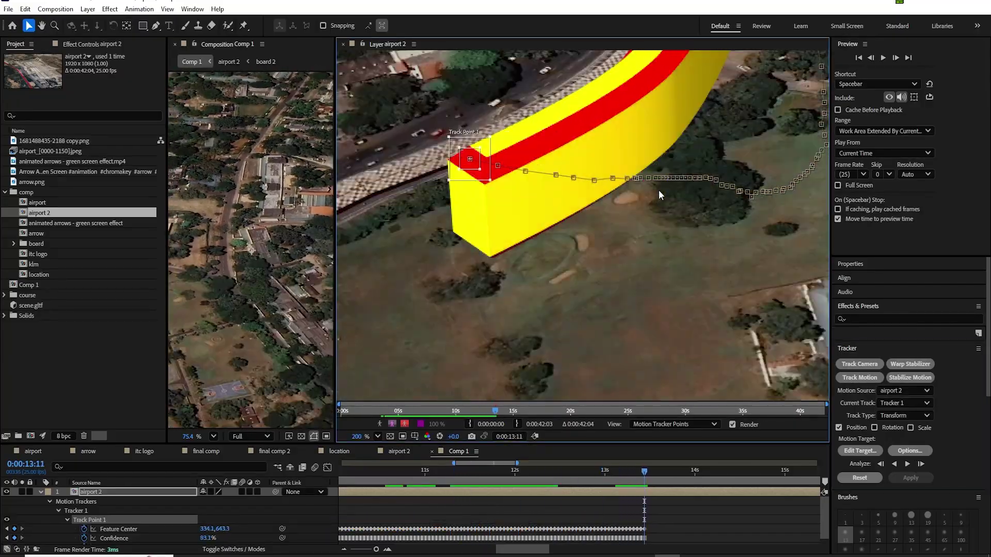
pyautogui.scroll(-1, 659, 195)
pyautogui.click(907, 464)
# Correct the track point onto the road path's leading end over the drifted frames leading to the flyover, and analyze forward to 0:00:18:03.
pyautogui.moveTo(725, 225); pyautogui.dragTo(578, 258)
pyautogui.press('pageup')
pyautogui.press('pageup')
pyautogui.moveTo(748, 243); pyautogui.dragTo(626, 266)
pyautogui.press('pageup')
pyautogui.press('pageup')
pyautogui.press('pageup')
pyautogui.press('pageup')
pyautogui.moveTo(765, 286); pyautogui.dragTo(695, 298)
pyautogui.press('pageup')
pyautogui.press('pageup')
pyautogui.press('pageup')
pyautogui.press('pageup')
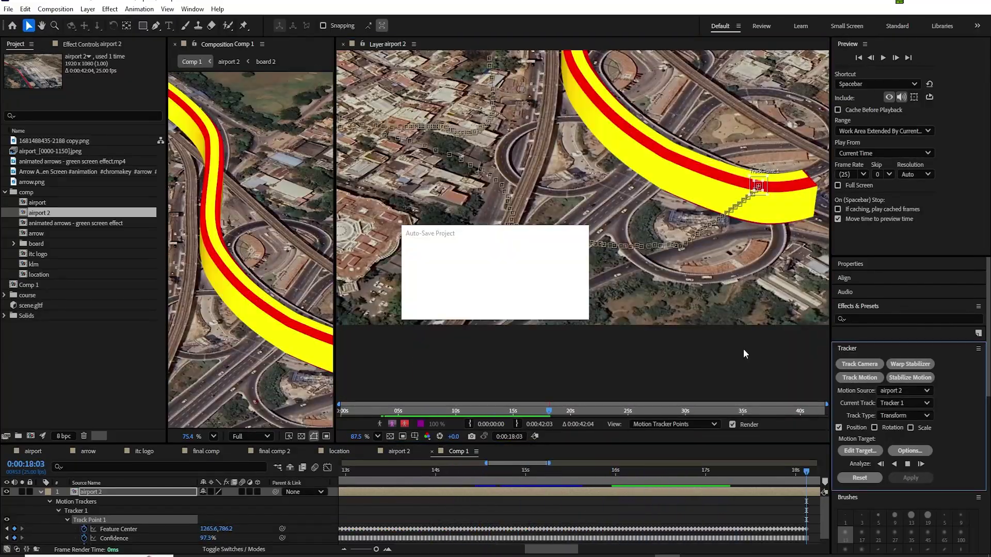
# Step back through the frames before 0:00:18:06, realign the track point with the road's leading end at the flyover, and analyze forward.
pyautogui.scroll(1, 743, 349)
pyautogui.moveTo(743, 349); pyautogui.dragTo(557, 387)
pyautogui.moveTo(511, 207); pyautogui.dragTo(597, 187)
pyautogui.press('pageup')
pyautogui.press('pageup')
pyautogui.press('pageup')
pyautogui.moveTo(486, 227); pyautogui.dragTo(567, 225)
pyautogui.press('pageup')
pyautogui.press('pageup')
pyautogui.press('pageup')
pyautogui.moveTo(461, 246); pyautogui.dragTo(503, 265)
pyautogui.press('pageup')
pyautogui.press('pageup')
pyautogui.press('pageup')
pyautogui.press('pageup')
pyautogui.press('pageup')
pyautogui.press('pageup')
pyautogui.press('pageup')
pyautogui.press('pageup')
pyautogui.press('pageup')
pyautogui.moveTo(391, 303); pyautogui.dragTo(429, 303)
pyautogui.press('pageup')
pyautogui.press('pageup')
pyautogui.moveTo(366, 333); pyautogui.dragTo(443, 243)
pyautogui.press('pageup')
pyautogui.press('pageup')
pyautogui.press('pageup')
pyautogui.press('pageup')
pyautogui.press('pageup')
pyautogui.press('pageup')
pyautogui.press('pageup')
pyautogui.press('pageup')
pyautogui.press('pageup')
pyautogui.press('pageup')
pyautogui.press('pageup')
pyautogui.click(907, 463)
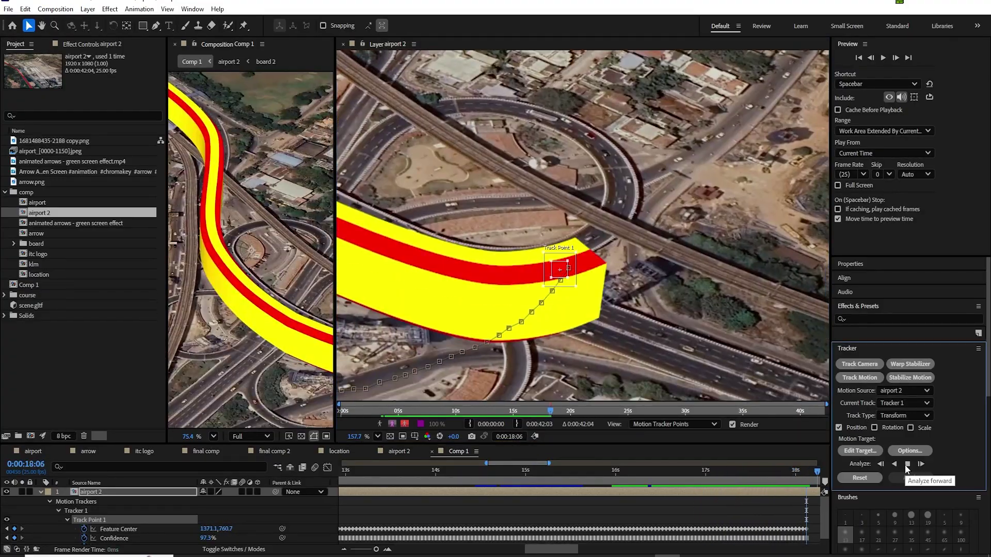
# Go back to 0:00:18:05, correcting the track point on the road's leading corner along the way, and rerun the forward analysis.
pyautogui.moveTo(551, 327); pyautogui.dragTo(582, 174)
pyautogui.press('pageup')
pyautogui.press('pageup')
pyautogui.moveTo(558, 350); pyautogui.dragTo(599, 201)
pyautogui.press('pageup')
pyautogui.press('pageup')
pyautogui.moveTo(573, 357); pyautogui.dragTo(637, 228)
pyautogui.press('pageup')
pyautogui.press('pageup')
pyautogui.press('pageup')
pyautogui.moveTo(586, 375); pyautogui.dragTo(660, 251)
pyautogui.press('pageup')
pyautogui.press('pageup')
pyautogui.moveTo(594, 388); pyautogui.dragTo(657, 134)
pyautogui.press('pageup')
pyautogui.press('pageup')
pyautogui.moveTo(577, 259); pyautogui.dragTo(668, 161)
pyautogui.press('pageup')
pyautogui.press('pageup')
pyautogui.press('pageup')
pyautogui.press('pageup')
pyautogui.press('pageup')
pyautogui.moveTo(603, 289); pyautogui.dragTo(641, 260)
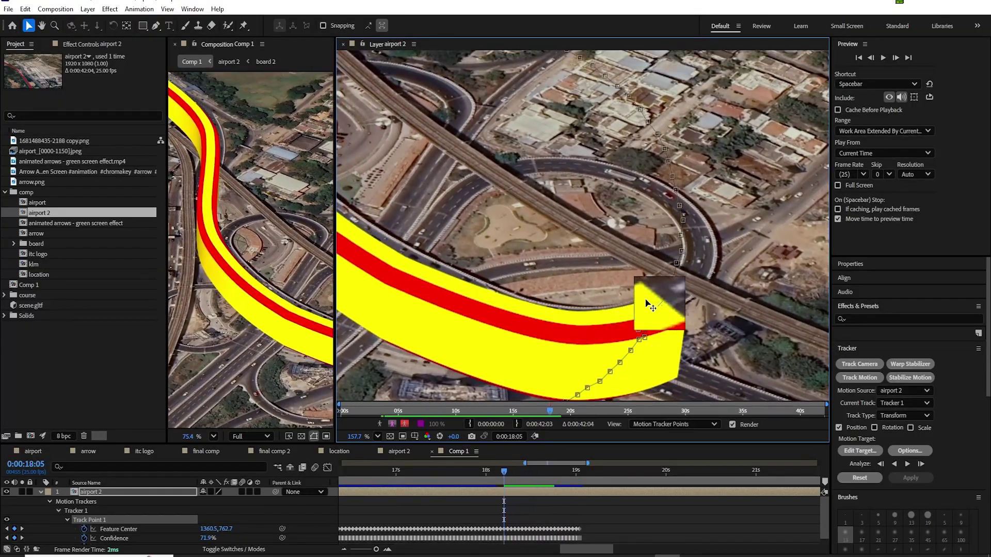
pyautogui.scroll(-2, 644, 345)
pyautogui.click(907, 464)
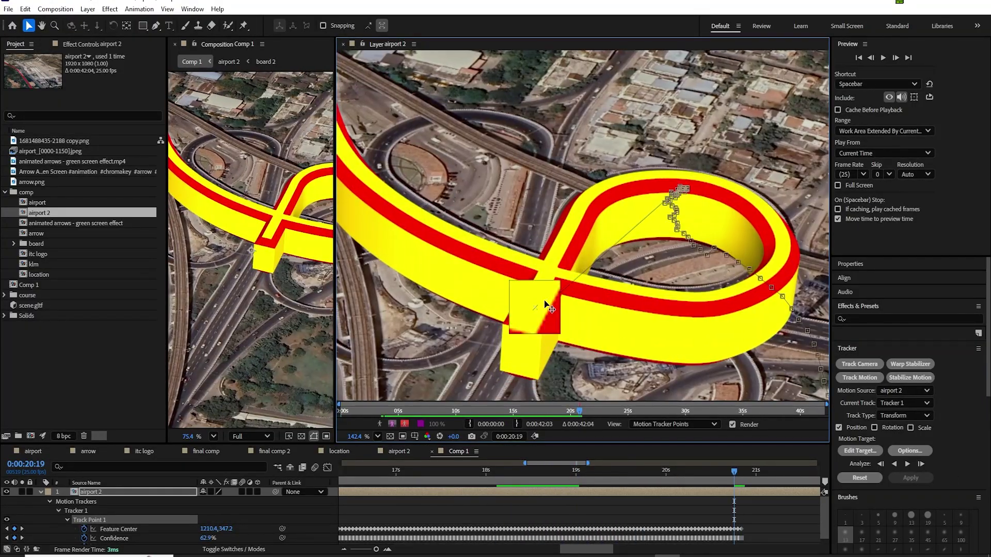
# Place the track point on the road tip where the flyover loop crosses itself at 0:00:20:19, and continue analyzing forward.
pyautogui.scroll(2, 632, 368)
pyautogui.scroll(-2, 630, 365)
pyautogui.click(907, 464)
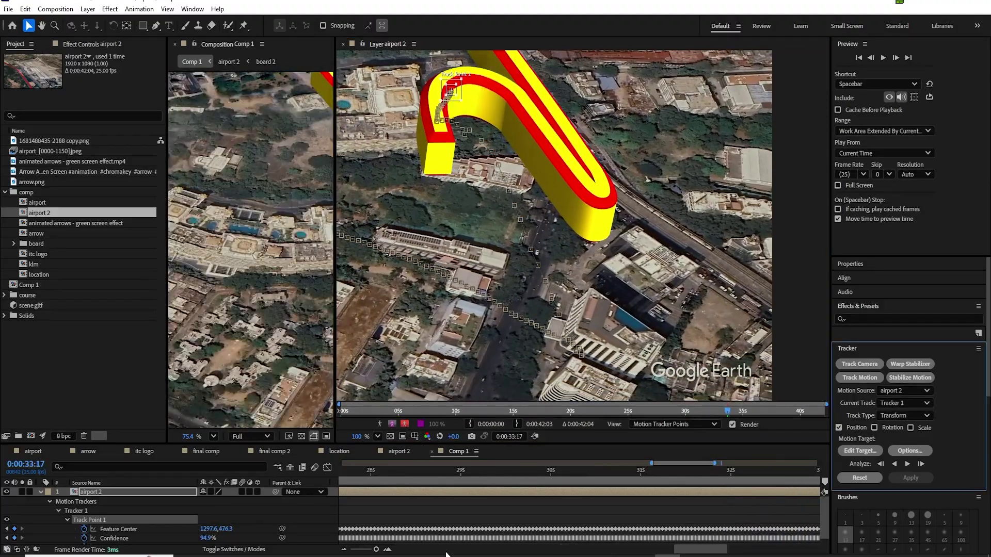
# Step back from 0:00:33:17, realign the drifted track point with the road tip on the final curve, and analyze forward.
pyautogui.scroll(2, 460, 221)
pyautogui.press('-')
pyautogui.press('pageup')
pyautogui.press('pageup')
pyautogui.press('pageup')
pyautogui.press('pageup')
pyautogui.moveTo(477, 233); pyautogui.dragTo(477, 236)
pyautogui.press('pageup')
pyautogui.press('pageup')
pyautogui.press('pageup')
pyautogui.press('pageup')
pyautogui.press('pageup')
pyautogui.press('pageup')
pyautogui.press('pageup')
pyautogui.press('pageup')
pyautogui.moveTo(485, 172); pyautogui.dragTo(450, 247)
pyautogui.press('pageup')
pyautogui.press('pageup')
pyautogui.press('pageup')
pyautogui.press('pageup')
pyautogui.moveTo(474, 197); pyautogui.dragTo(438, 210)
pyautogui.press('pageup')
pyautogui.press('pageup')
pyautogui.press('pageup')
pyautogui.click(907, 464)
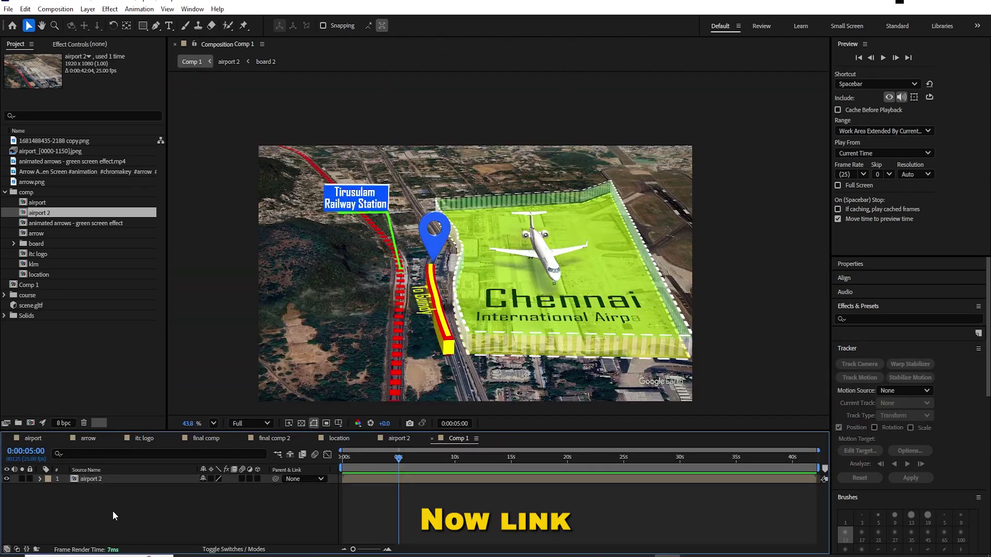
# Create a null object in Comp 1 and position it at the road path's tip at 0:00:03:21.
pyautogui.rightClick(113, 514)
pyautogui.moveTo(167, 387)
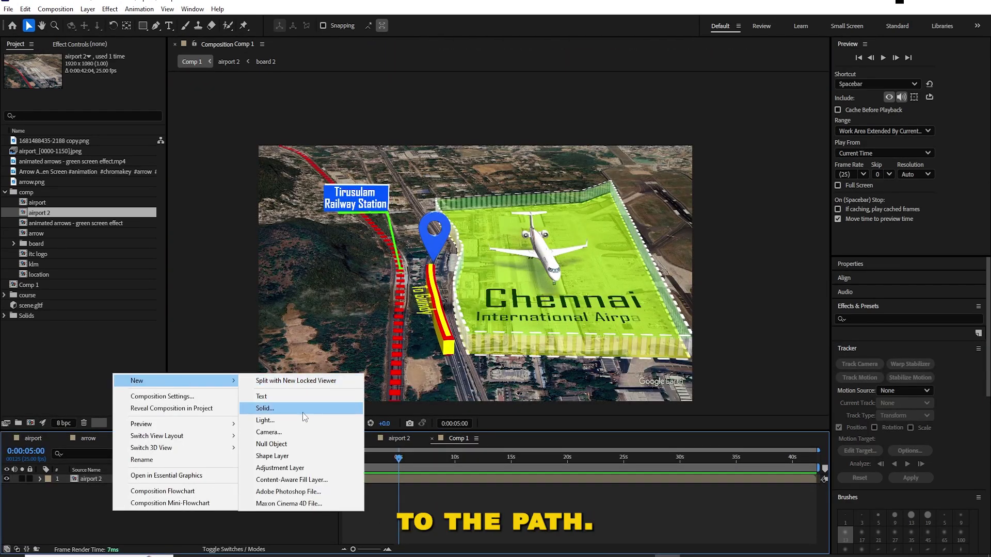
pyautogui.click(271, 444)
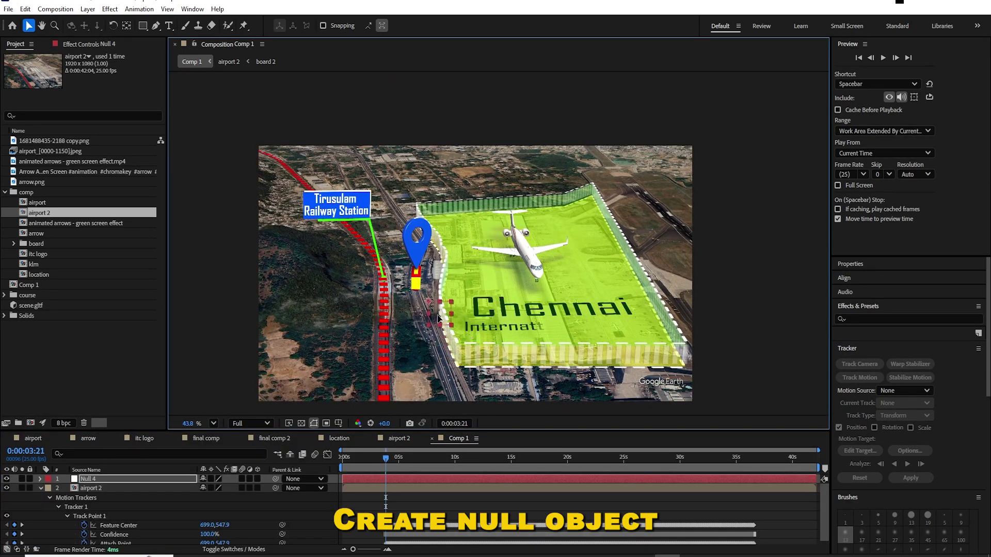
pyautogui.moveTo(438, 319); pyautogui.dragTo(429, 298)
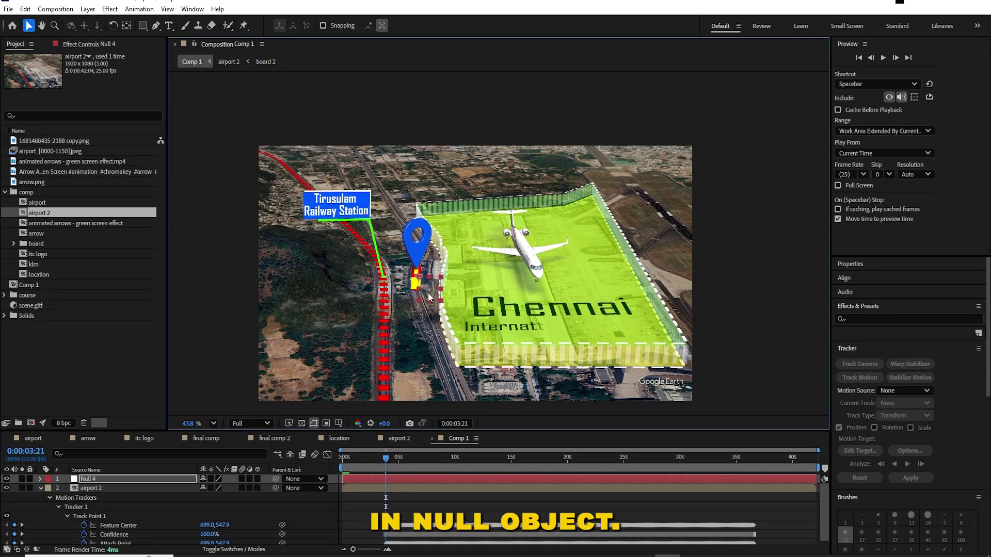
# Link Null 4's Position to Track Point 1 of the airport 2 layer and scrub the timeline to check it follows the road tip.
pyautogui.scroll(4, 429, 298)
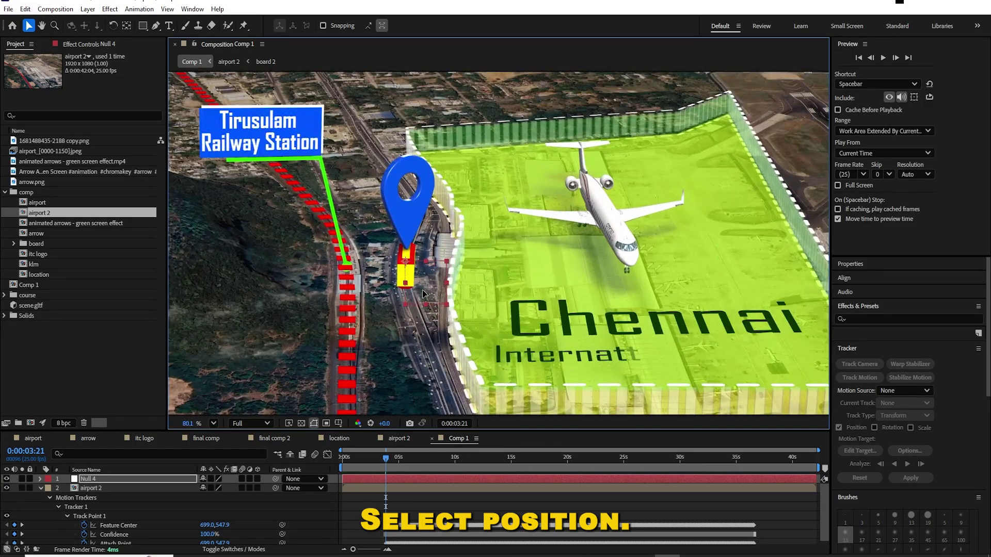
pyautogui.press('p')
pyautogui.moveTo(185, 525); pyautogui.dragTo(126, 520)
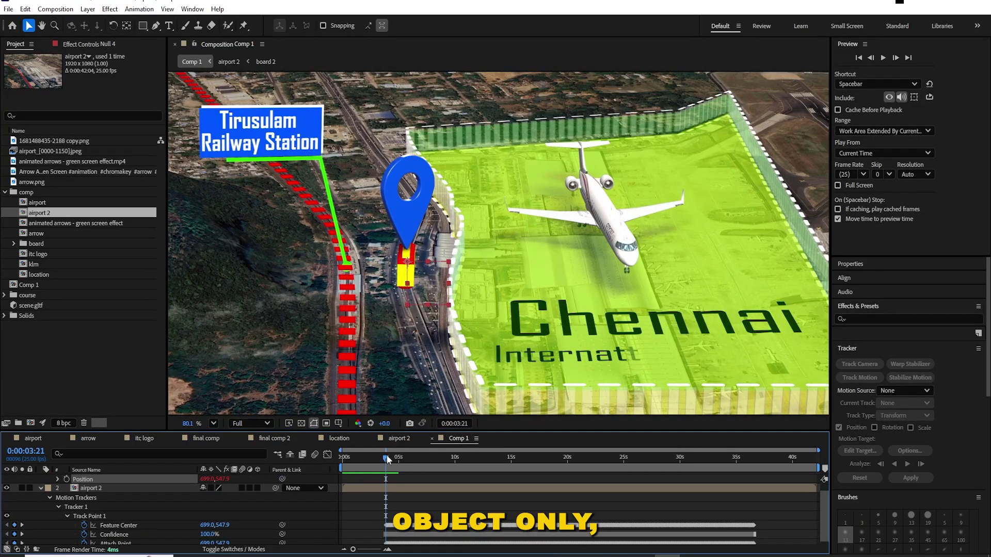
pyautogui.moveTo(386, 457); pyautogui.dragTo(718, 453)
pyautogui.scroll(-3, 468, 363)
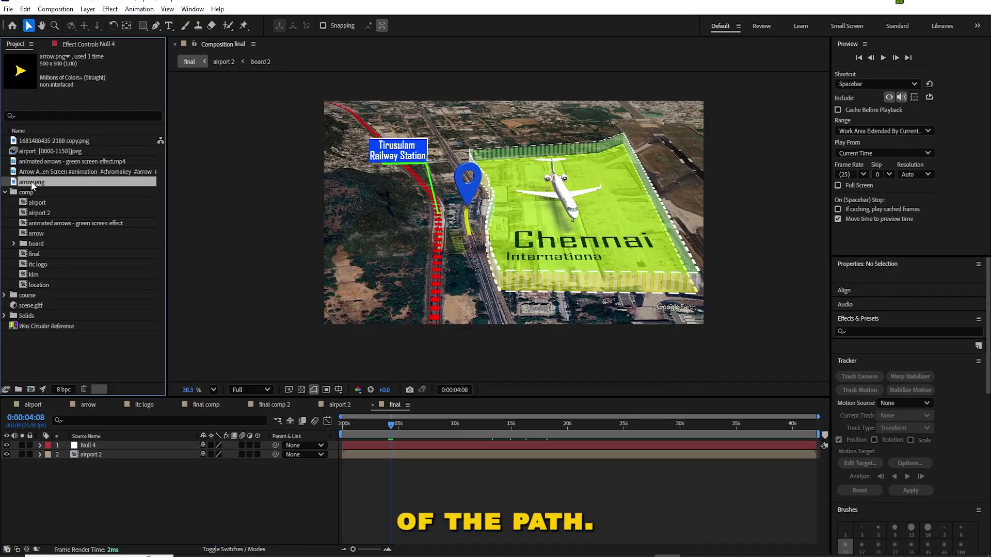
# Add arrow.png to the final composition at the road tip, scaled to 20% and rotated 91°, and parent it to Null 4.
pyautogui.moveTo(32, 186); pyautogui.dragTo(125, 443)
pyautogui.moveTo(125, 443); pyautogui.dragTo(124, 443)
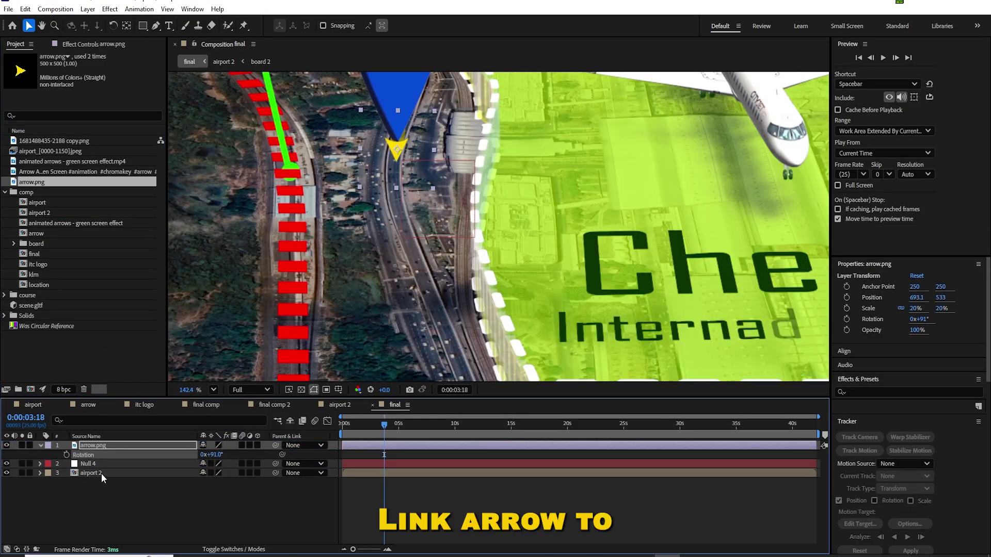
pyautogui.moveTo(275, 445); pyautogui.dragTo(86, 466)
# Keyframe the arrow's position and rotation at 0:00:05:00 to align with the road tip, and check the preceding frames.
pyautogui.click(398, 426)
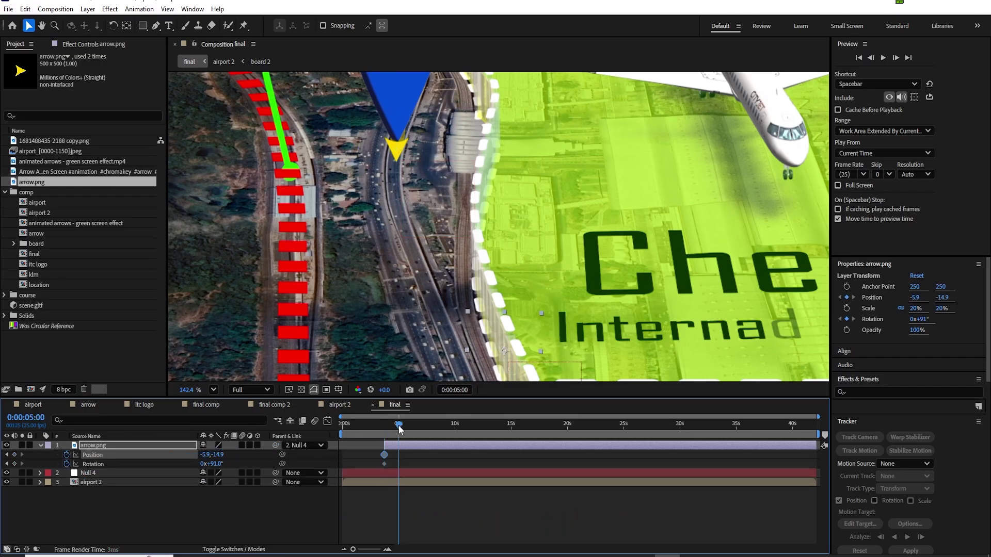
pyautogui.moveTo(458, 251); pyautogui.dragTo(460, 263)
pyautogui.press('pageup')
pyautogui.press('pageup')
pyautogui.press('pageup')
pyautogui.press('pageup')
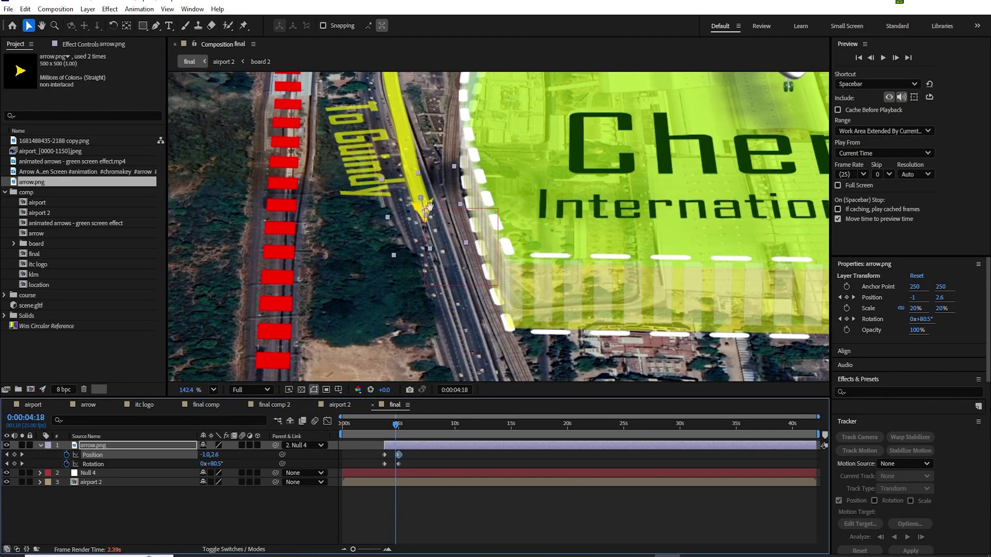
pyautogui.click(391, 426)
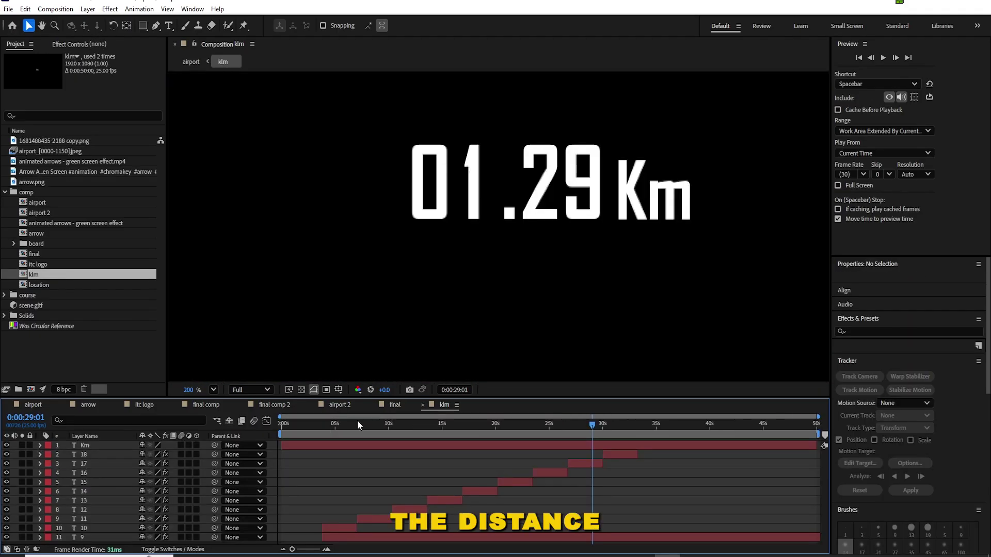
# Add the klm distance counter to the final composition at 0:00:03:18, scale it to 40%, parent it to Null 4 and scrub along the path.
pyautogui.moveTo(357, 423); pyautogui.dragTo(582, 446)
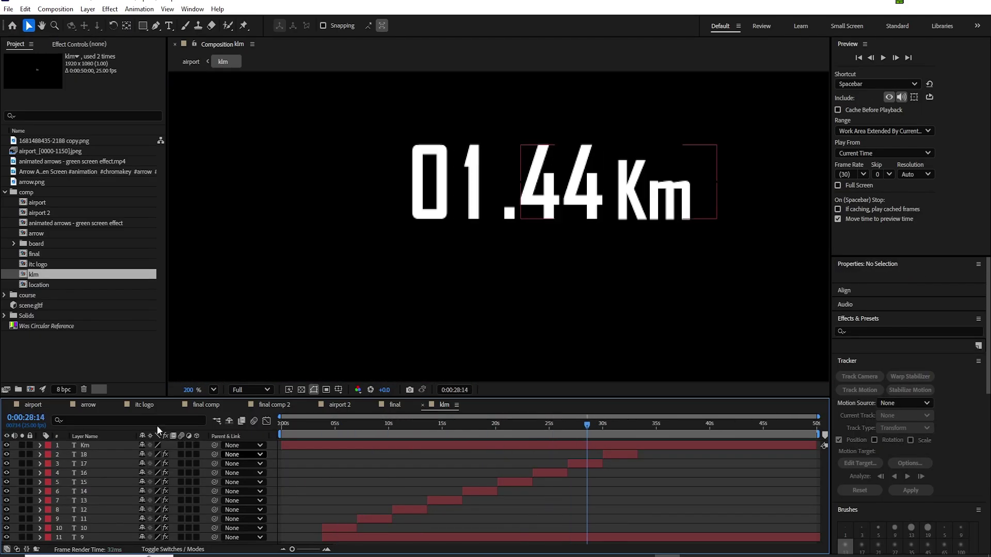
pyautogui.click(394, 405)
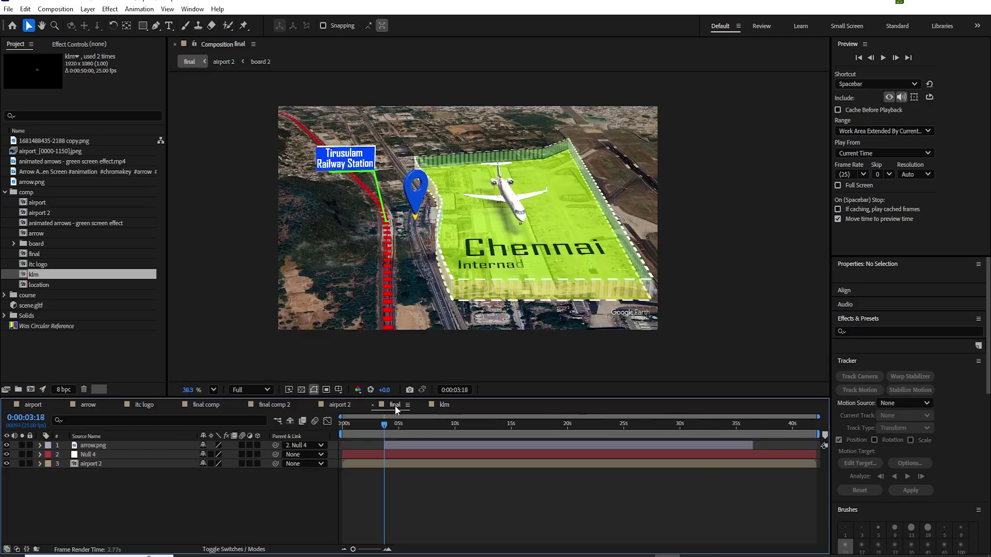
pyautogui.click(230, 455)
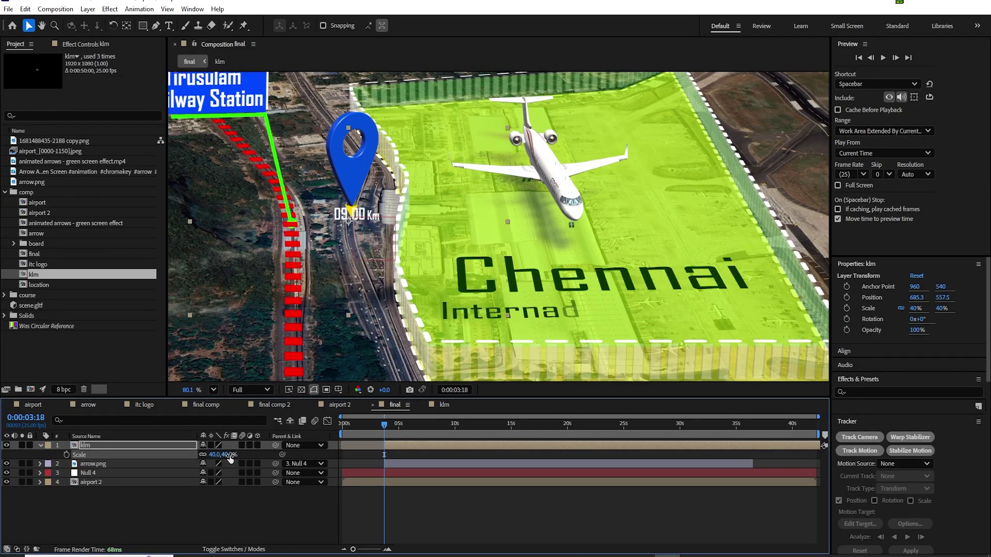
pyautogui.scroll(3, 364, 222)
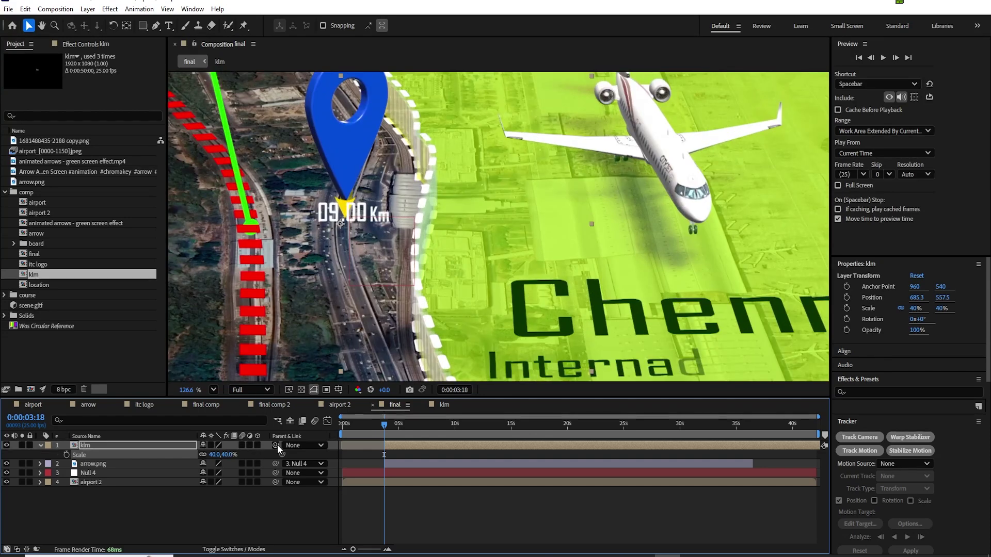
pyautogui.moveTo(392, 428); pyautogui.dragTo(405, 428)
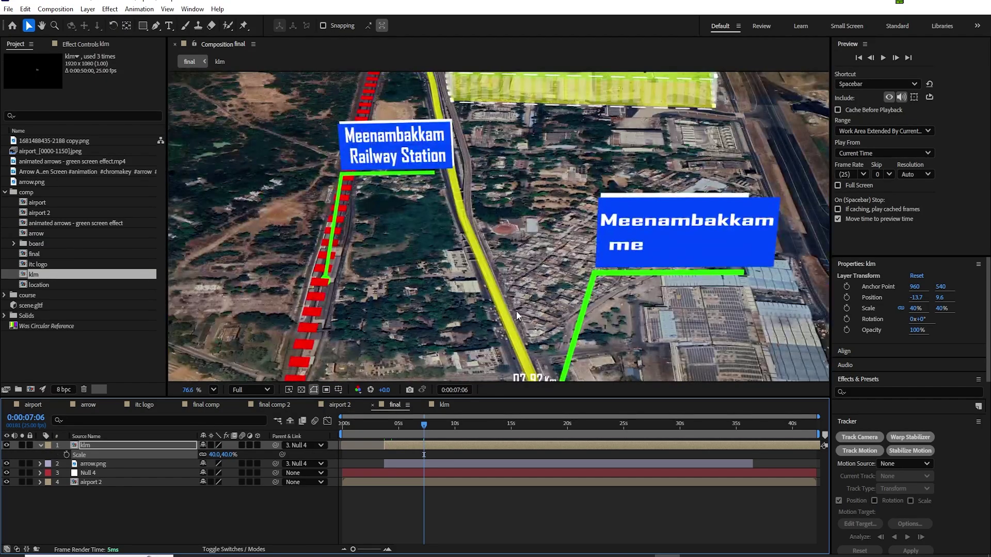
pyautogui.scroll(-3, 516, 312)
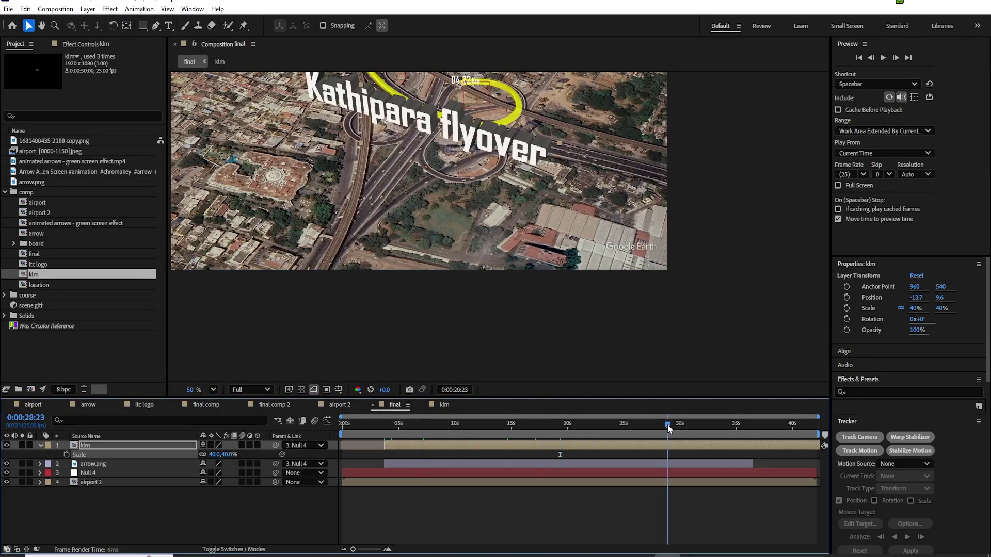
pyautogui.click(706, 423)
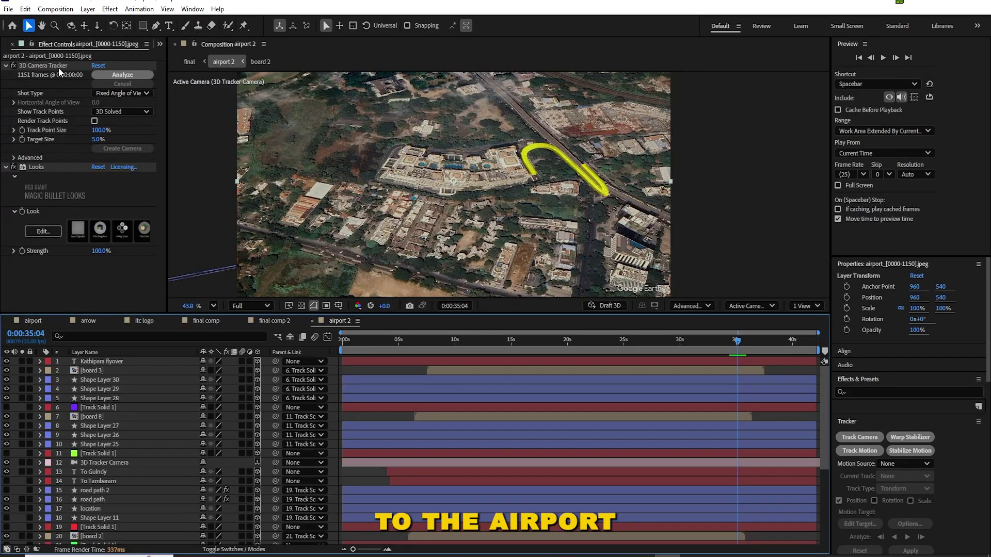
# In the airport 2 composition at 0:00:35:04, create a solid from the camera track points on the hotel complex and hide it.
pyautogui.click(59, 69)
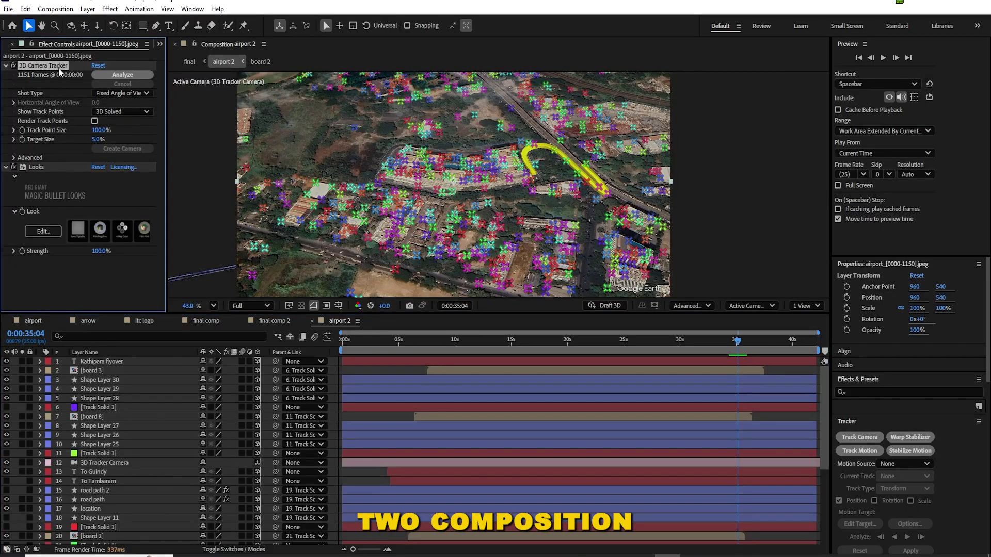
pyautogui.rightClick(456, 177)
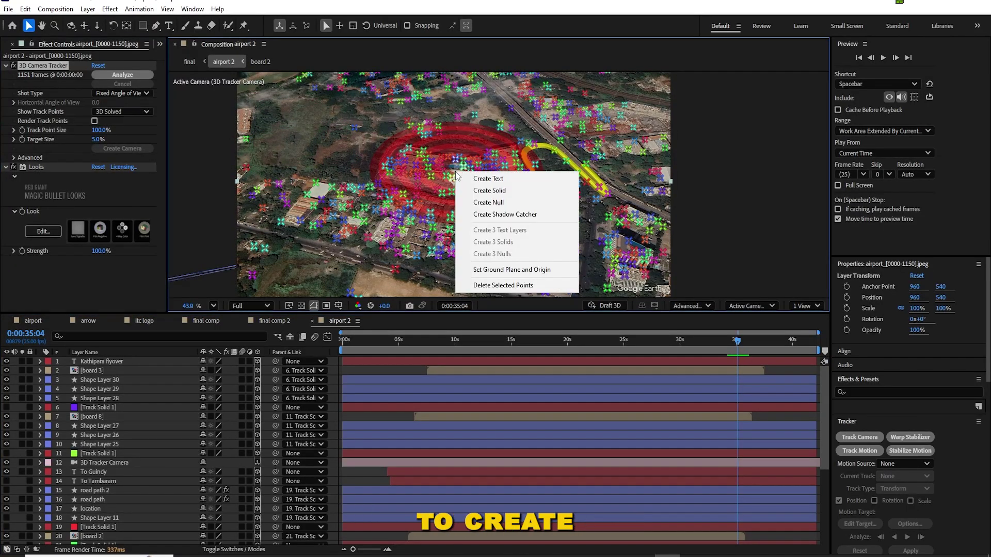
pyautogui.click(487, 190)
pyautogui.click(155, 26)
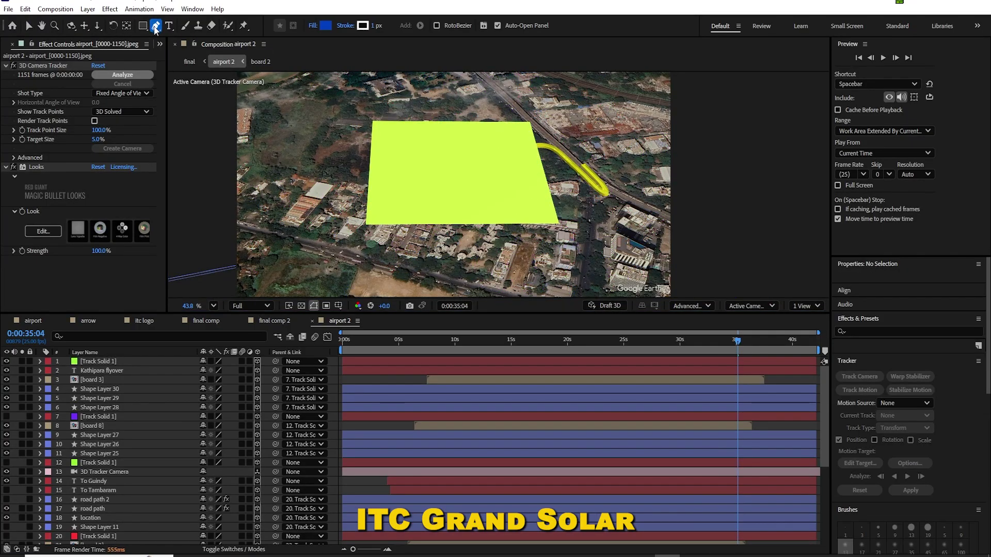
pyautogui.click(6, 361)
# Start a pen shape layer at the hotel's corner, make it 3D and parent it to the hotel's track solid.
pyautogui.click(373, 177)
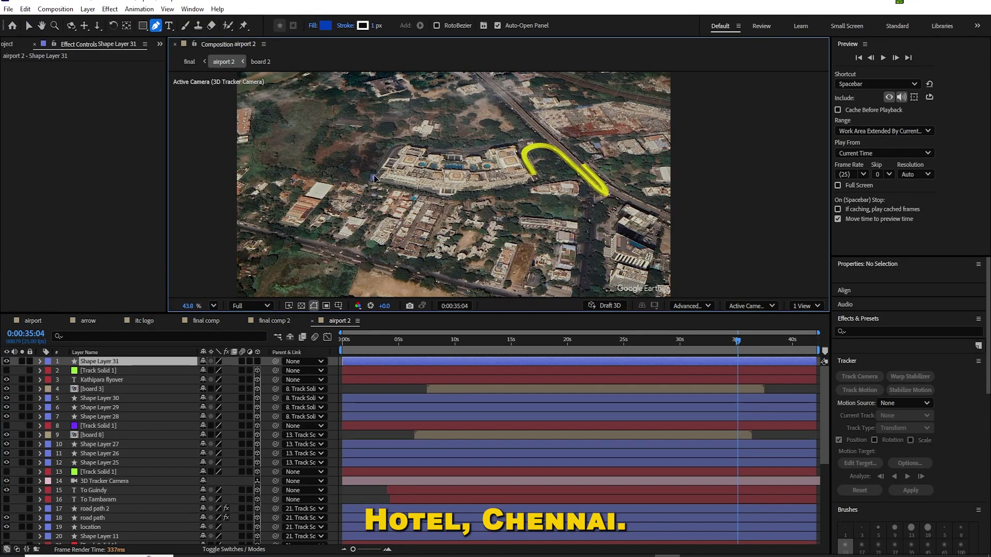
pyautogui.click(395, 144)
pyautogui.click(257, 361)
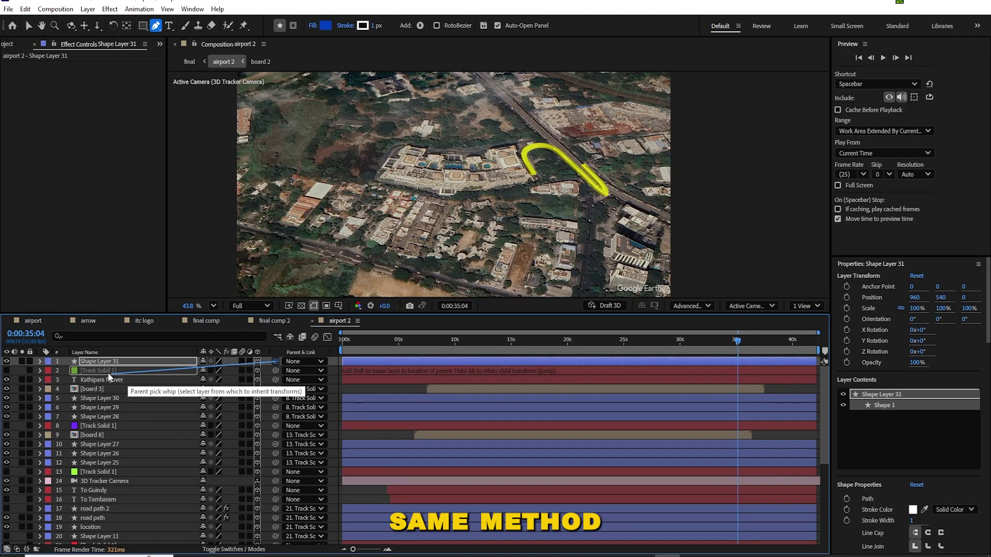
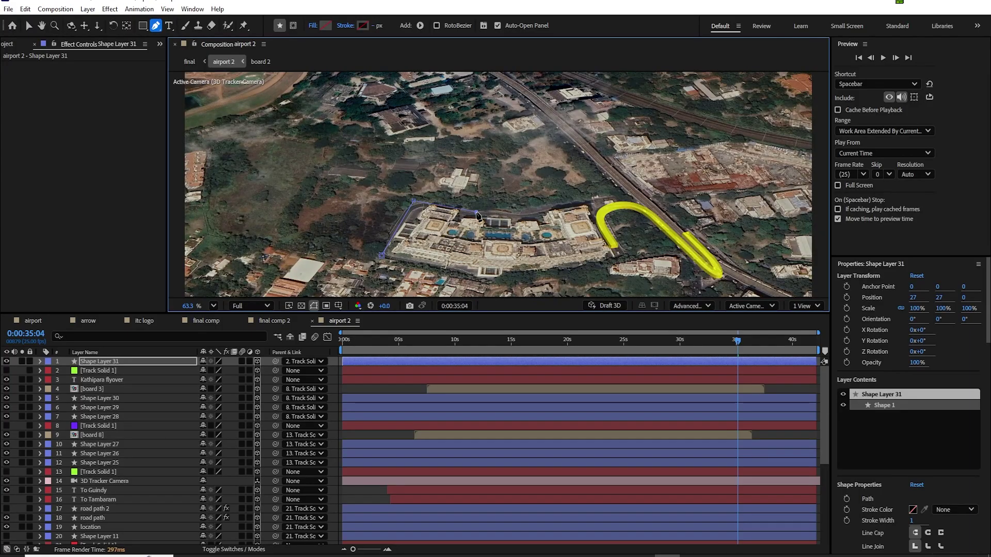
# Trace the rest of the hotel complex outline and close the path at its starting corner.
pyautogui.click(497, 206)
pyautogui.hotkey('ctrl', 'z')
pyautogui.moveTo(476, 212); pyautogui.dragTo(474, 214)
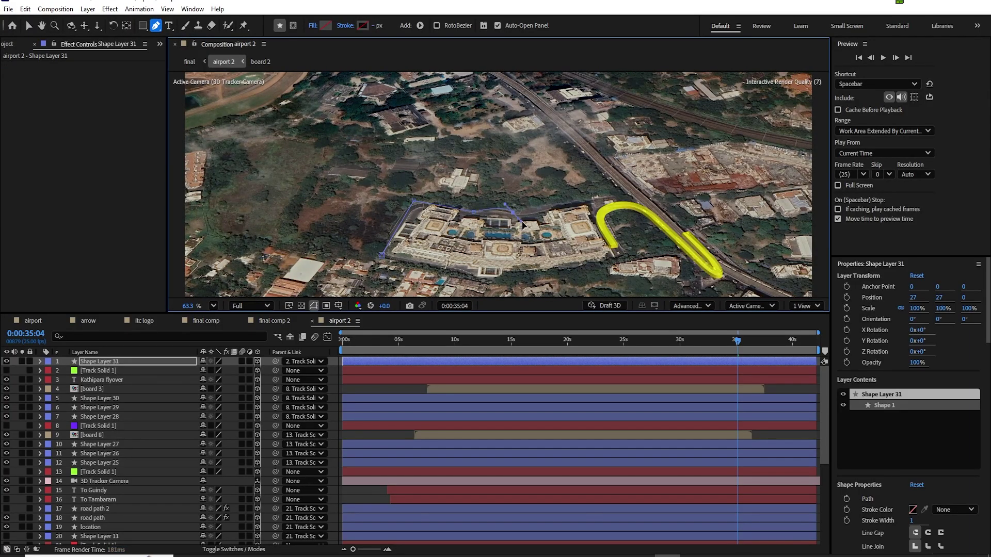
pyautogui.click(504, 273)
pyautogui.click(505, 283)
pyautogui.click(466, 281)
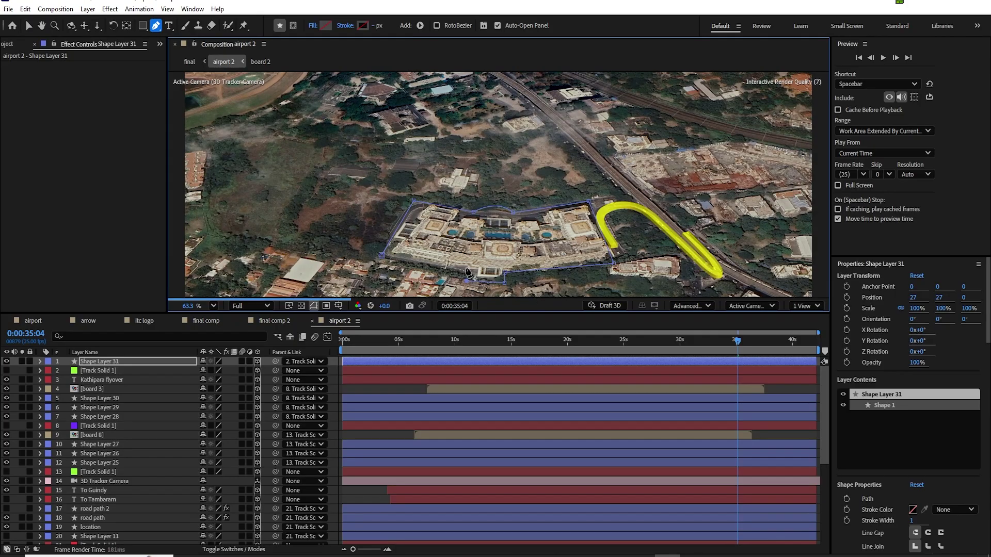
pyautogui.click(382, 256)
# Extrude the hotel shape to a depth of 5, set its Z position to -5.7 and fill it red.
pyautogui.click(326, 26)
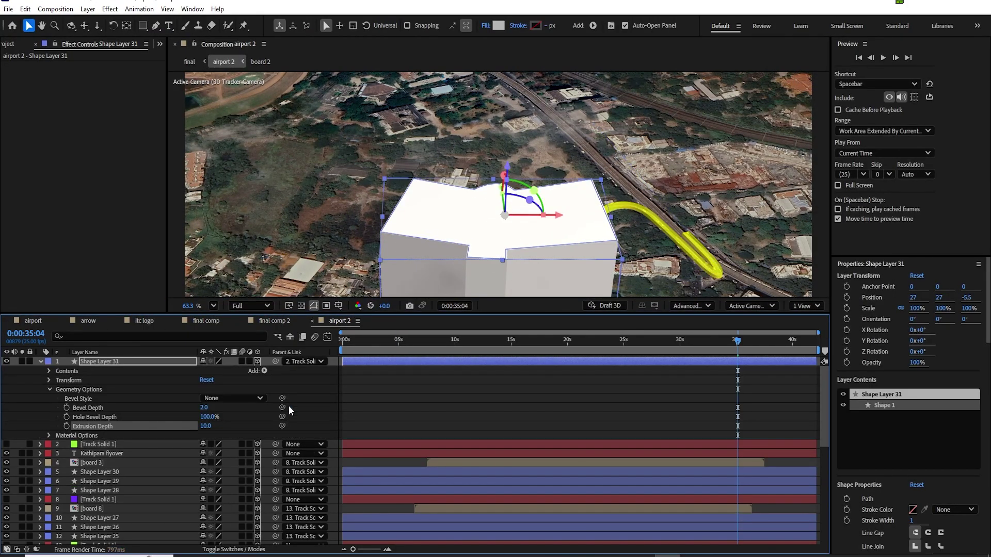
pyautogui.moveTo(211, 428); pyautogui.dragTo(204, 428)
pyautogui.moveTo(510, 170); pyautogui.dragTo(512, 164)
pyautogui.moveTo(207, 426)
pyautogui.mouseDown()
pyautogui.moveTo(216, 421)
pyautogui.moveTo(205, 423)
pyautogui.mouseUp()
pyautogui.moveTo(510, 165); pyautogui.dragTo(511, 170)
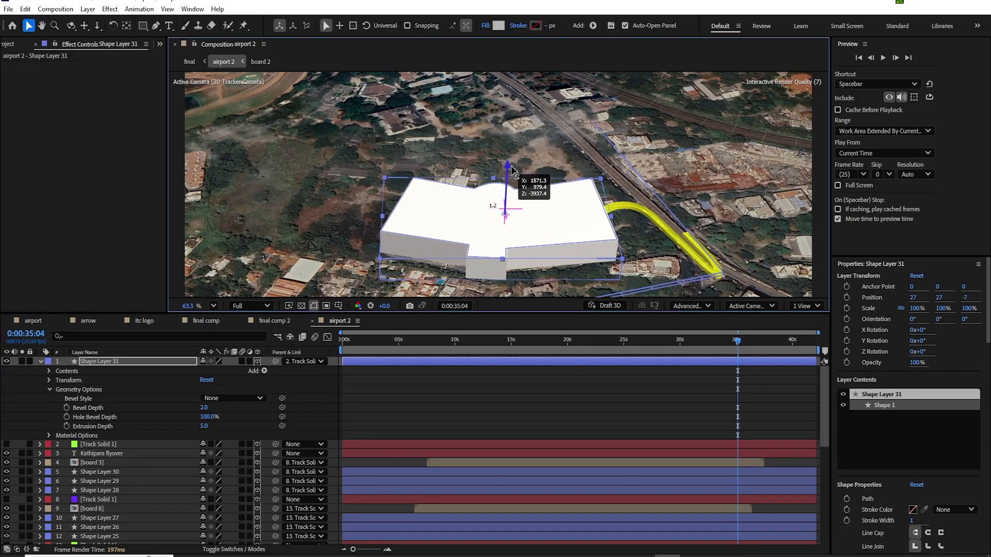
pyautogui.click(49, 390)
pyautogui.click(499, 25)
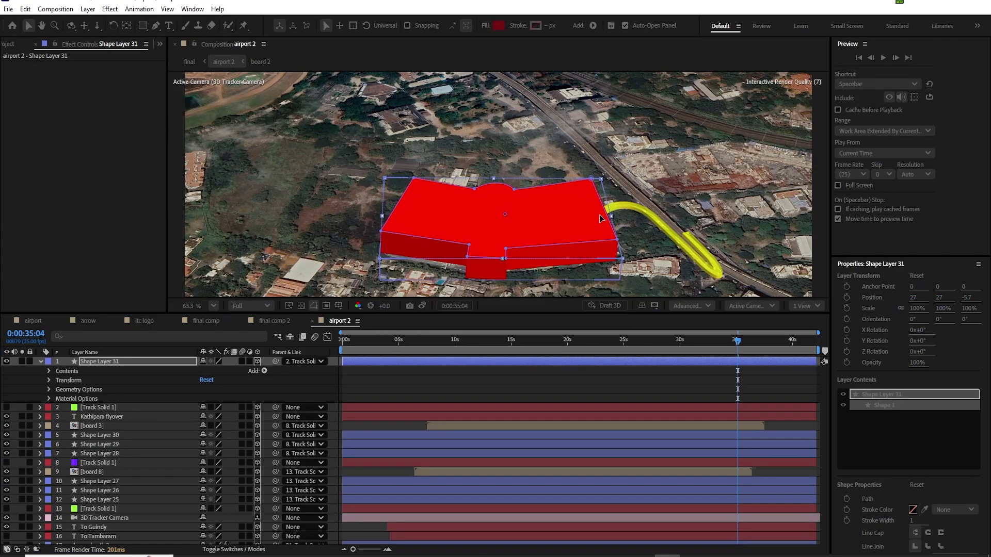
# Duplicate the red hotel shape, remove the duplicate's fill and give it a white 1 px stroke.
pyautogui.hotkey('ctrl', 'd')
pyautogui.click(484, 26)
pyautogui.click(439, 250)
pyautogui.click(507, 307)
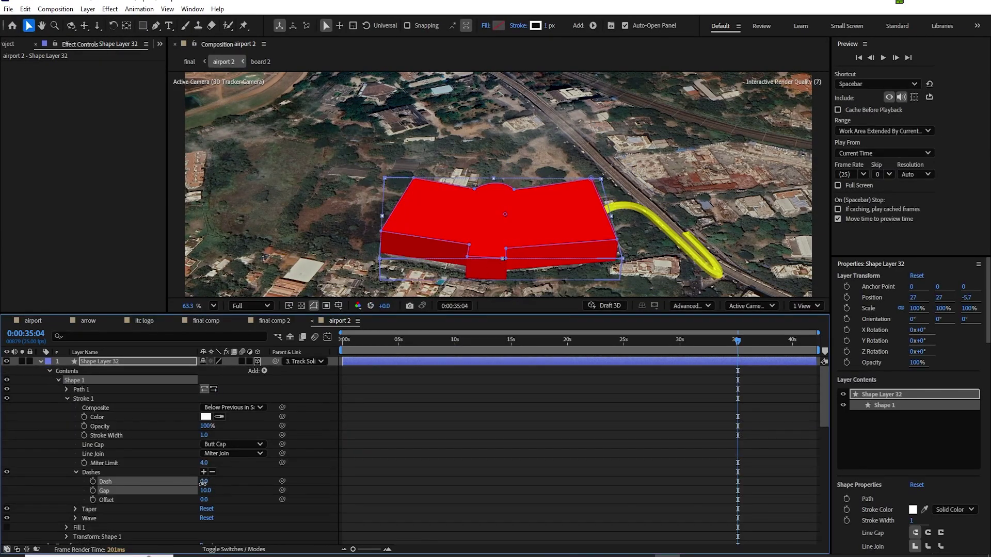
# Adjust the hotel outline's dashes with a gap of 1.0 and reduce its stroke width to 0.1.
pyautogui.click(209, 490)
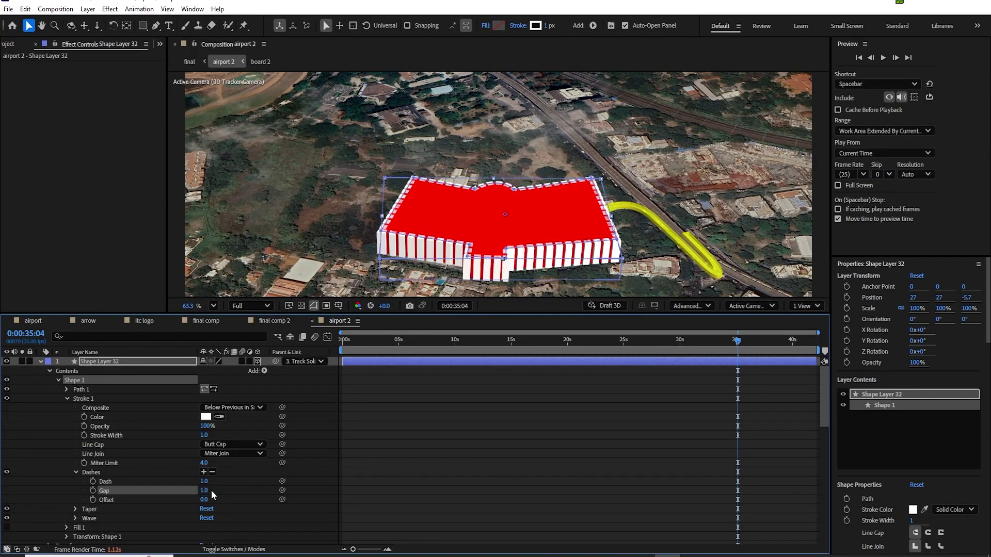
pyautogui.moveTo(204, 435); pyautogui.dragTo(202, 437)
pyautogui.moveTo(204, 481); pyautogui.dragTo(155, 483)
# Set the opacity of both the red hotel shape and its dashed outline layer to 30%.
pyautogui.click(209, 380)
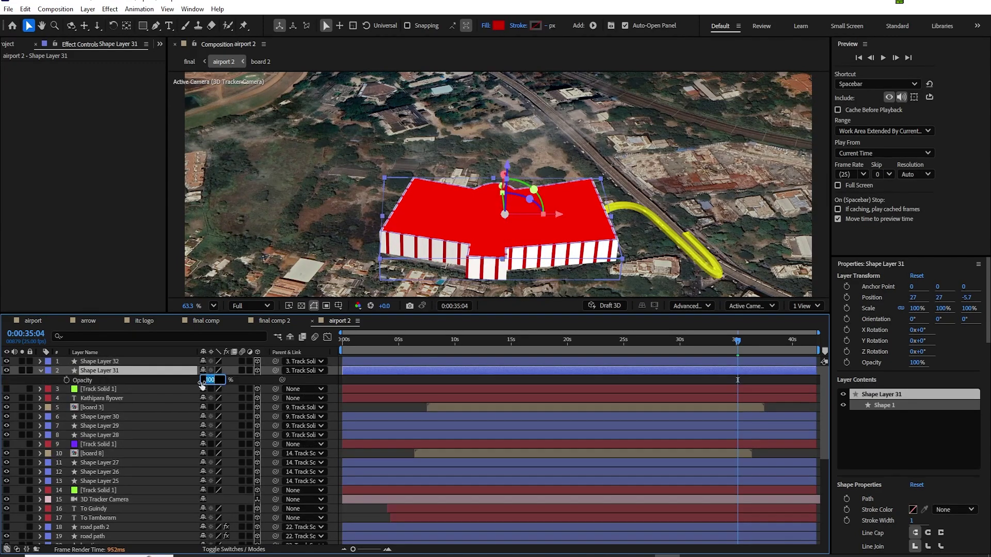
pyautogui.write('30')
pyautogui.press('Return')
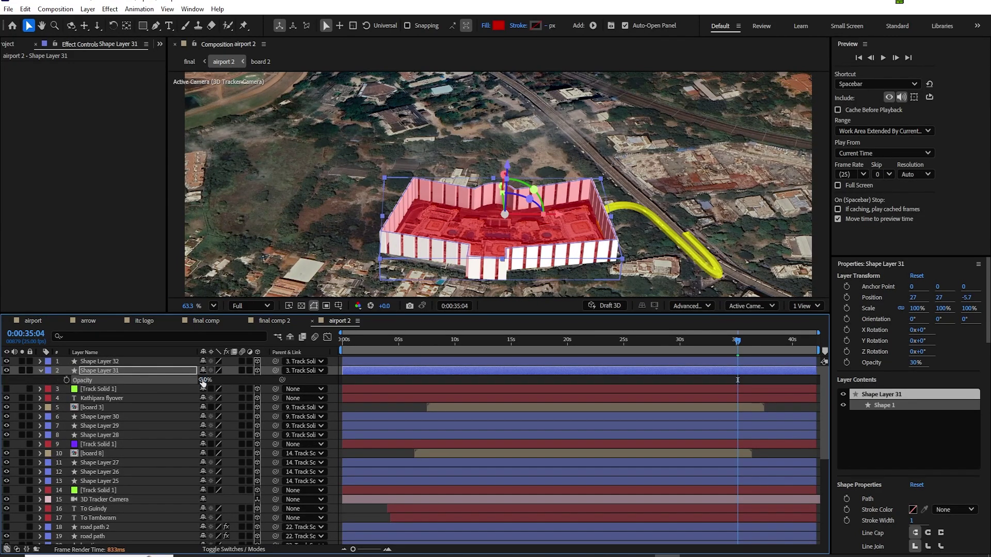
pyautogui.press('t')
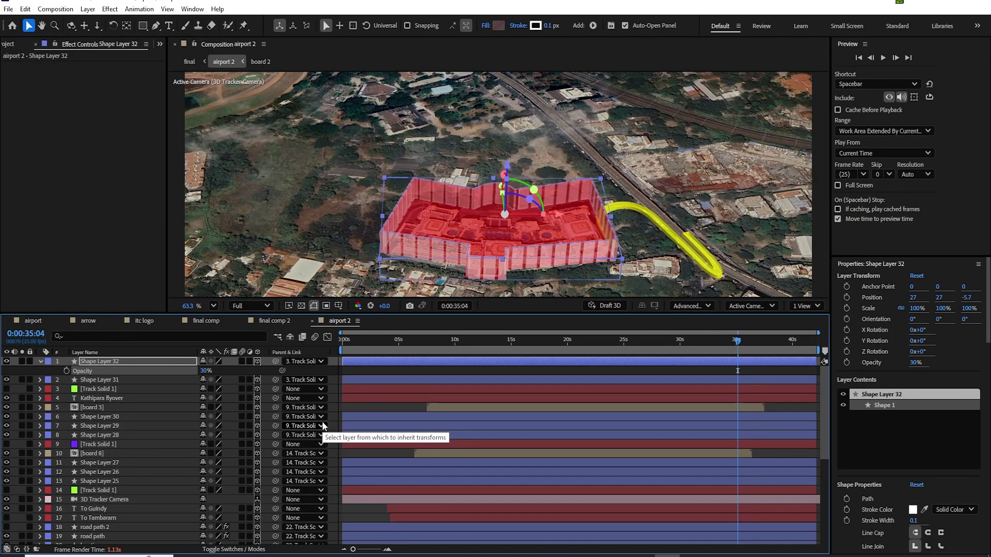
# Duplicate the red hotel shape layer and set the duplicate's extrusion depth to 0.
pyautogui.click(94, 382)
pyautogui.hotkey('ctrl', 'd')
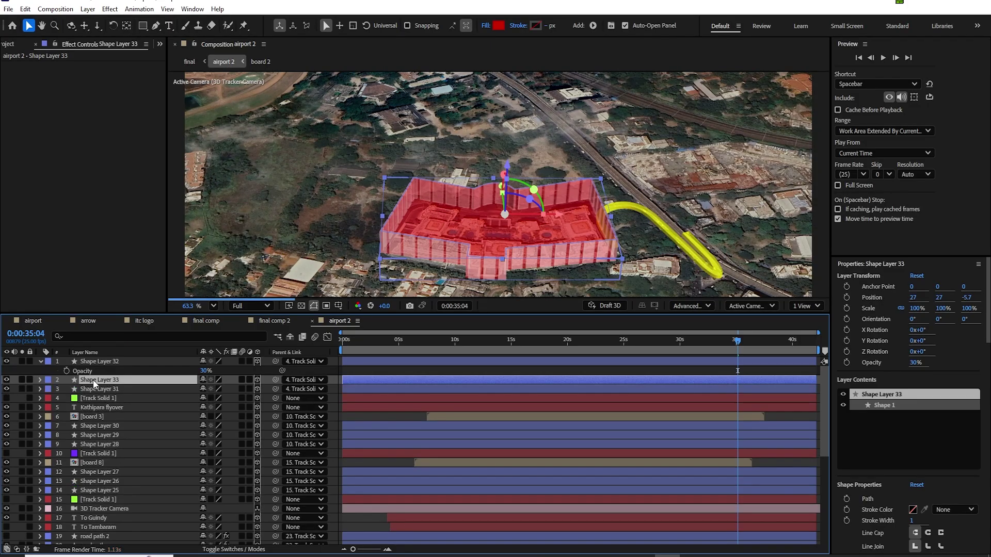
pyautogui.click(40, 380)
pyautogui.click(50, 417)
pyautogui.click(49, 418)
pyautogui.click(49, 408)
pyautogui.moveTo(204, 445); pyautogui.dragTo(170, 444)
# Fill the flat hotel duplicate with purple and set its opacity to 10%.
pyautogui.click(498, 25)
pyautogui.moveTo(522, 256); pyautogui.dragTo(162, 185)
pyautogui.click(242, 200)
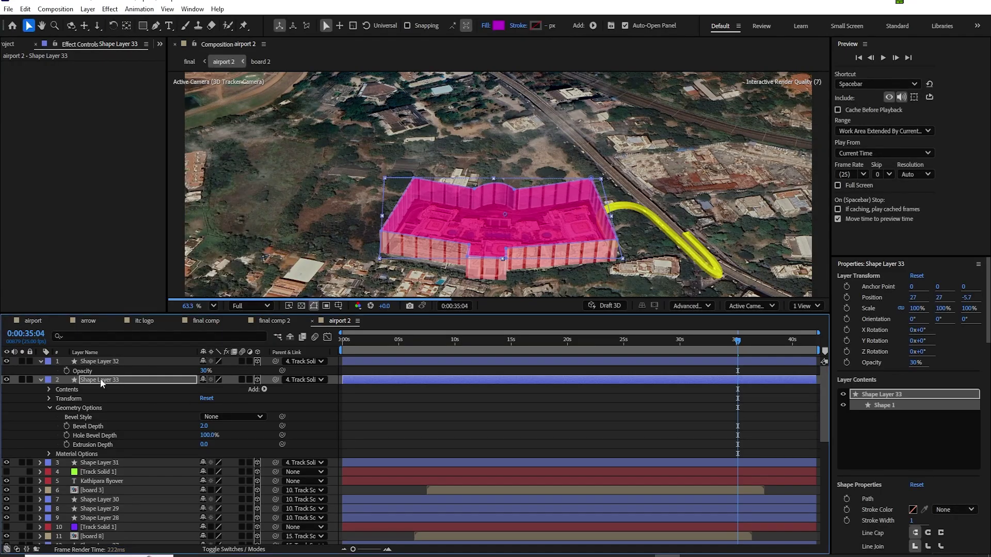
pyautogui.press('t')
pyautogui.press('Return')
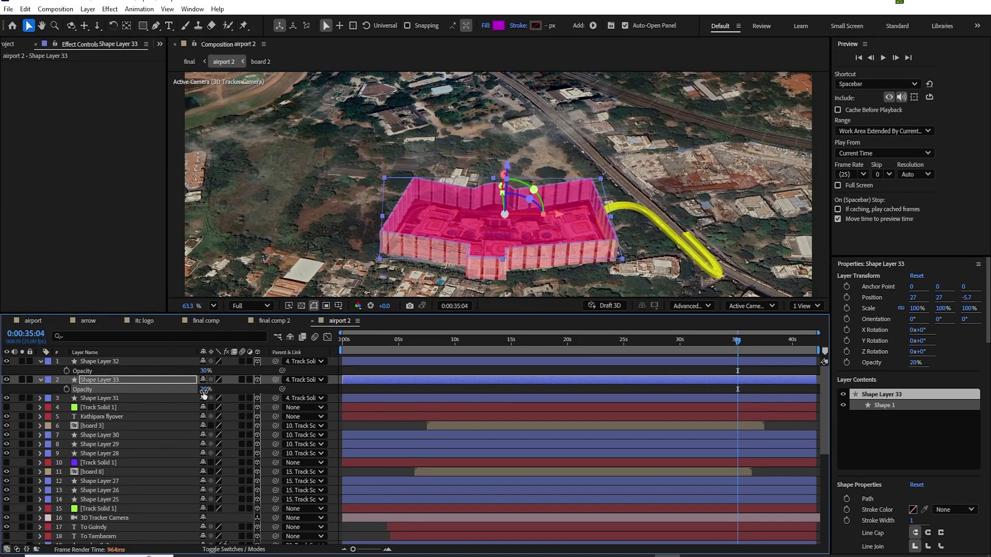
pyautogui.press('Return')
pyautogui.click(680, 186)
# Duplicate the dashed hotel outline layer, flatten the duplicate's extrusion and raise it toward the upper edge of the hotel walls.
pyautogui.click(101, 363)
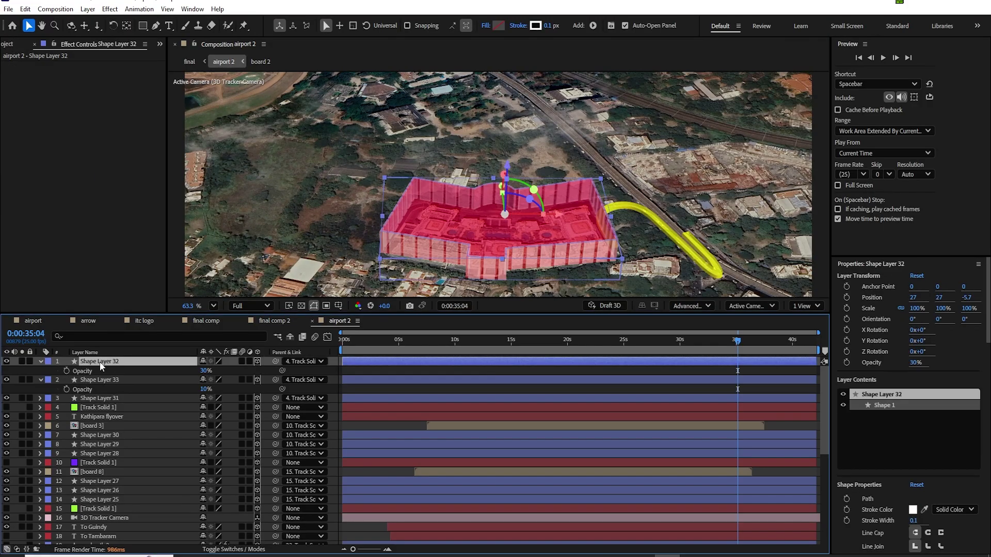
pyautogui.hotkey('ctrl', 'd')
pyautogui.click(41, 362)
pyautogui.click(49, 372)
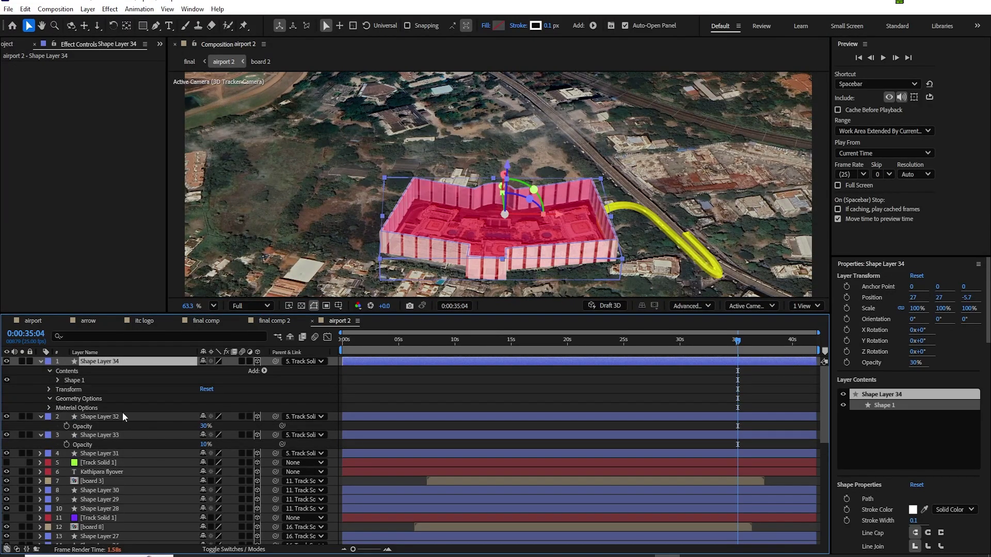
pyautogui.click(49, 399)
pyautogui.click(222, 436)
pyautogui.moveTo(516, 172); pyautogui.dragTo(516, 180)
# Set the flat outline duplicate's opacity to 100%, fine-tune its height and check it at 0:00:35:14.
pyautogui.press('t')
pyautogui.click(208, 370)
pyautogui.write('100')
pyautogui.press('Return')
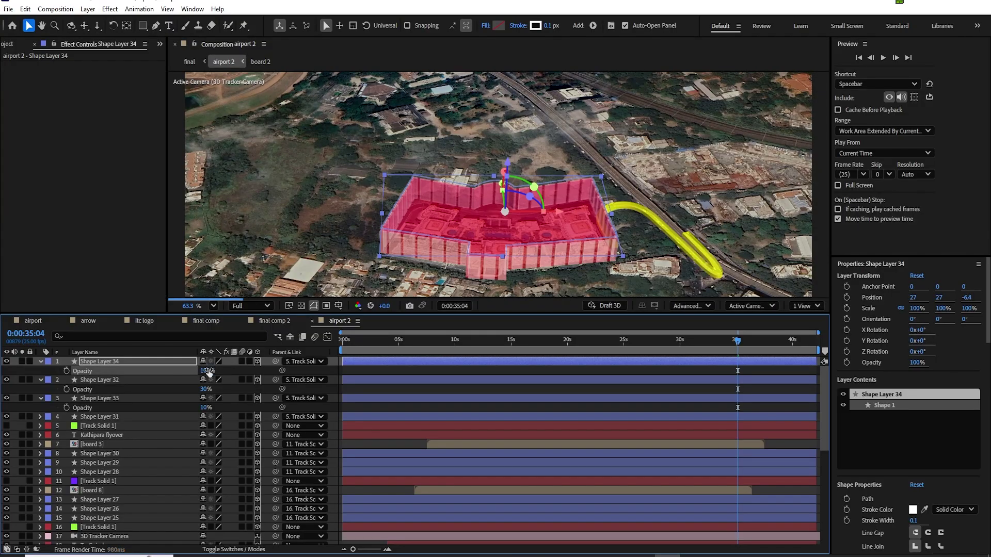
pyautogui.click(509, 168)
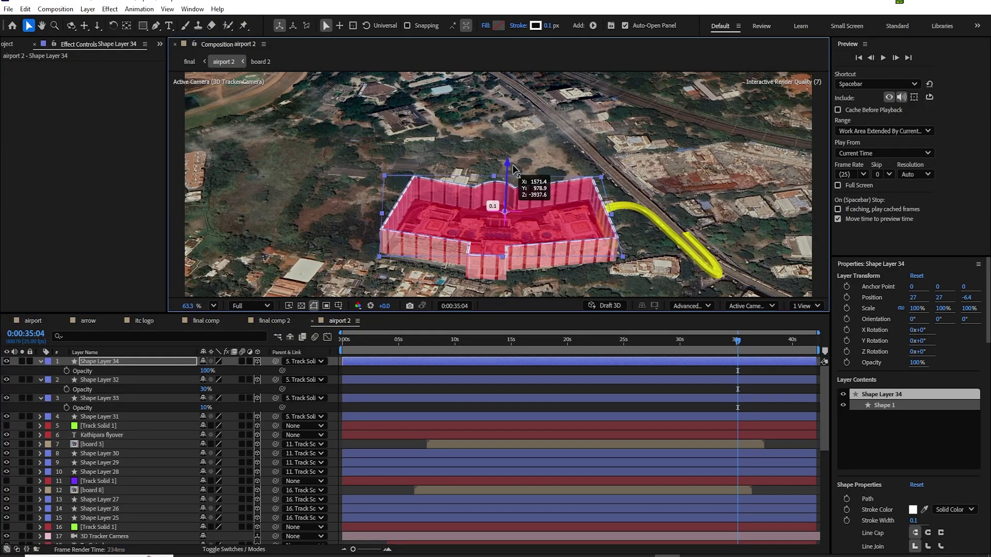
pyautogui.moveTo(735, 338); pyautogui.dragTo(743, 339)
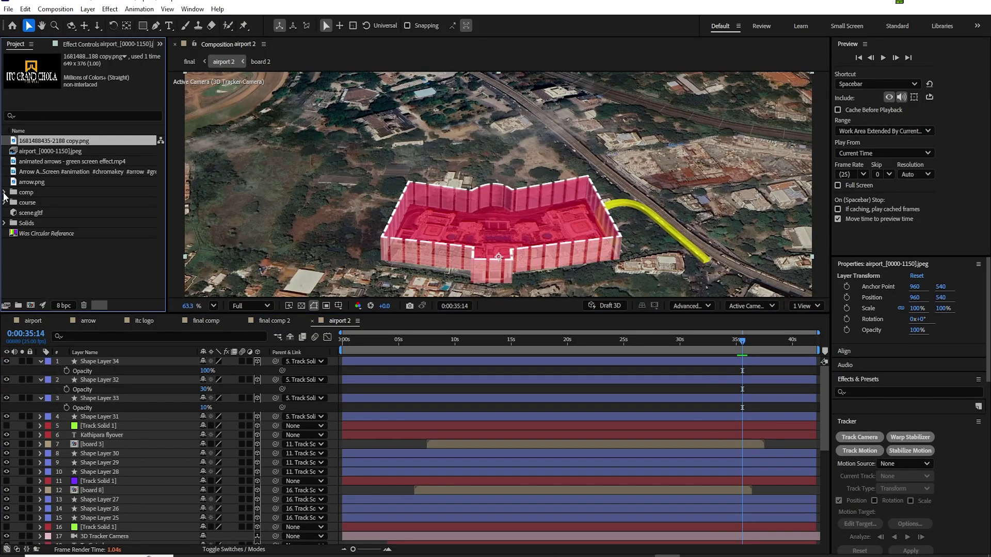
# Add the ITC Grand Chola logo image above the hotel layers, parent it to the hotel's Track Solid and scale it to 5%.
pyautogui.moveTo(77, 146); pyautogui.dragTo(129, 360)
pyautogui.moveTo(275, 361); pyautogui.dragTo(99, 435)
pyautogui.write('s20')
pyautogui.press('Return')
pyautogui.click(243, 371)
pyautogui.write('10')
pyautogui.press('Return')
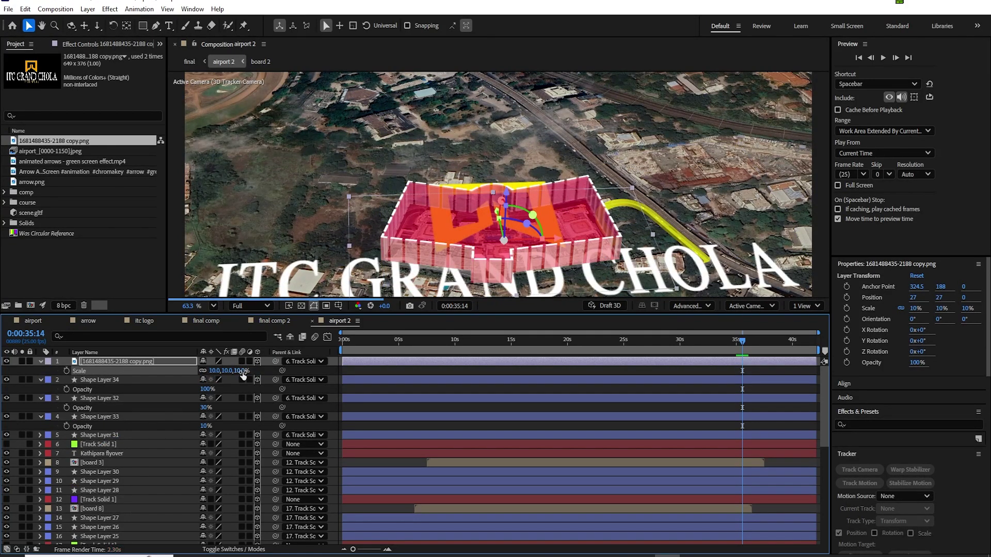
pyautogui.click(243, 371)
pyautogui.write('5')
pyautogui.press('Return')
# Raise the logo to a Z position of about -6.3 above the hotel and check it at 0:00:38:08.
pyautogui.moveTo(507, 193); pyautogui.dragTo(522, 171)
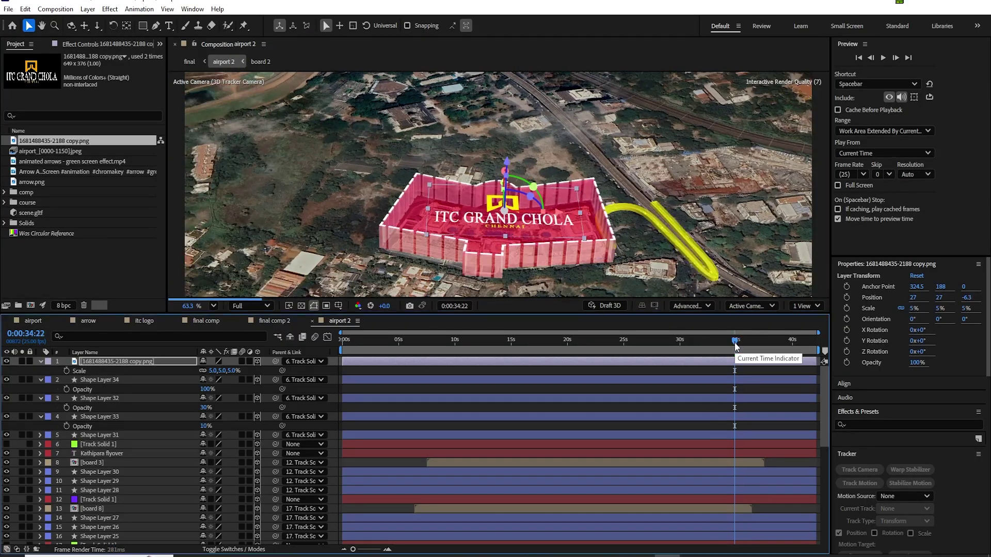
pyautogui.moveTo(744, 343); pyautogui.dragTo(773, 343)
pyautogui.scroll(-3, 479, 221)
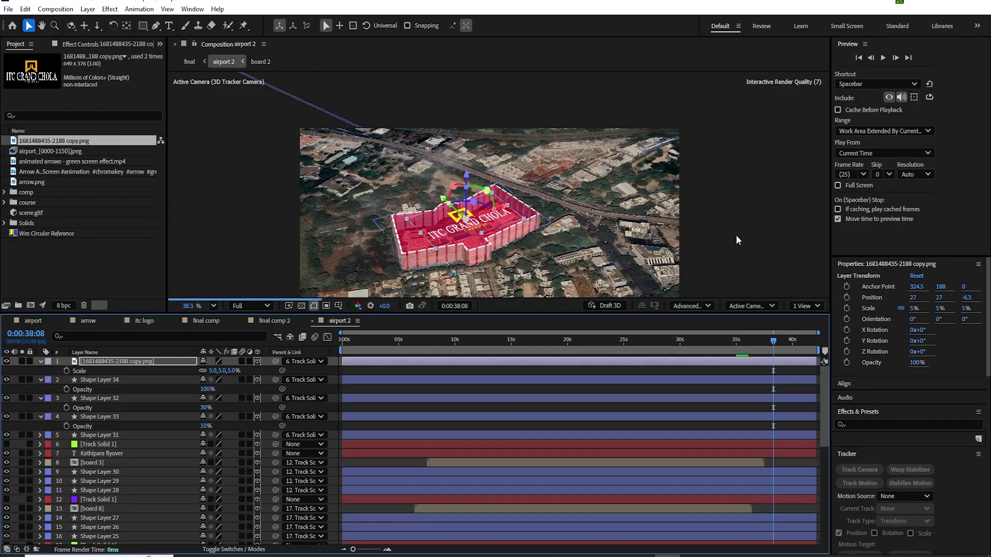
pyautogui.click(748, 234)
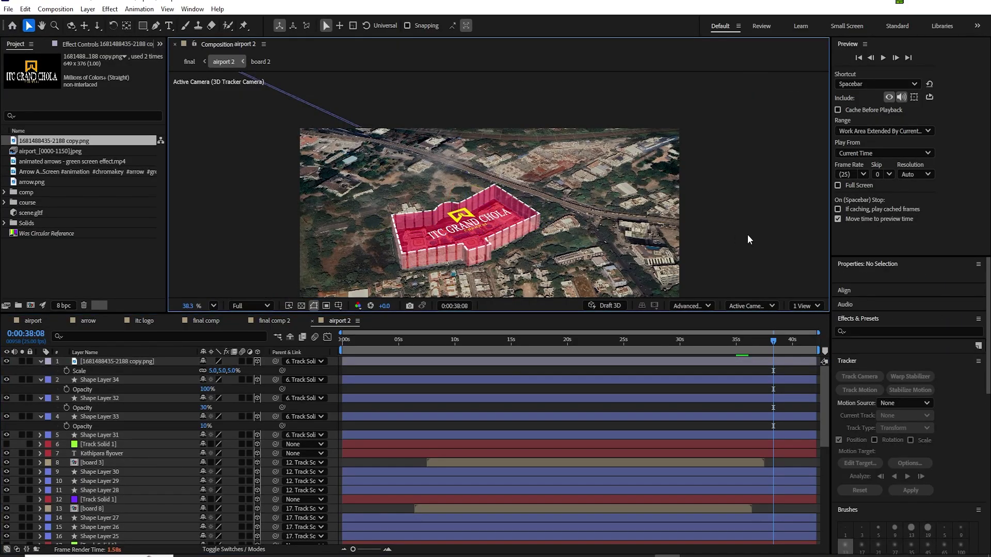
# Fill the flat hotel shape with the copied violet colour at 30% opacity and raise it to the upper edge of the walls.
pyautogui.click(96, 383)
pyautogui.click(93, 399)
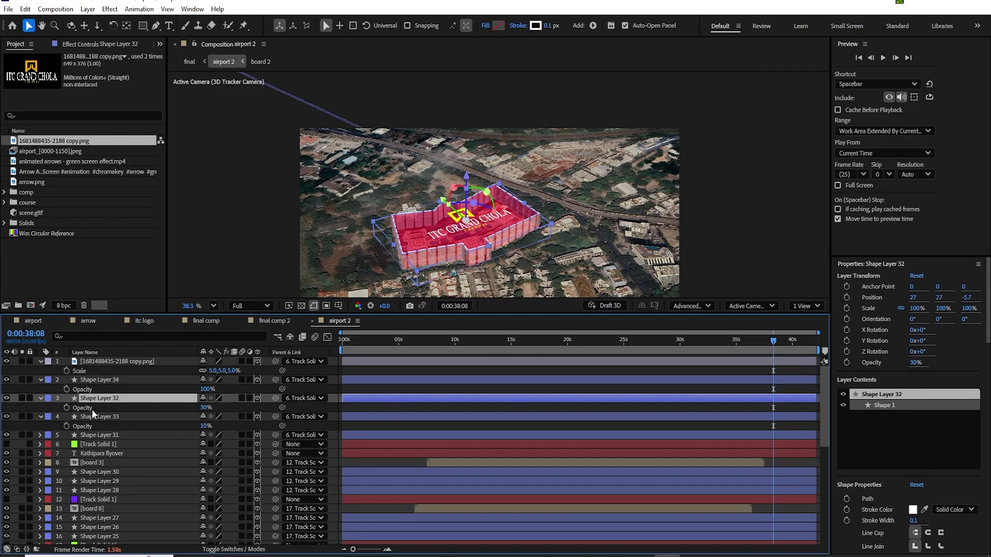
pyautogui.click(93, 417)
pyautogui.click(499, 25)
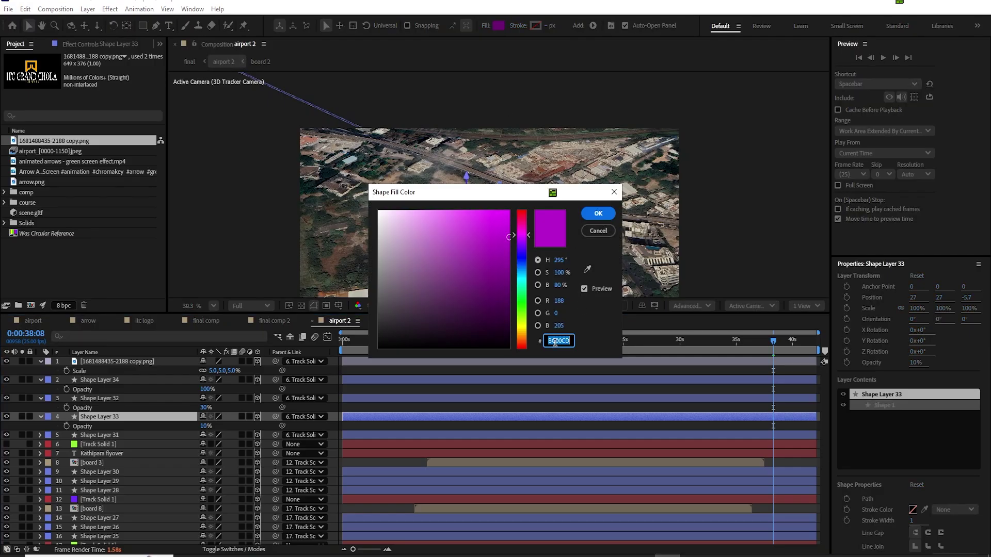
pyautogui.hotkey('ctrl', 'v')
pyautogui.click(602, 216)
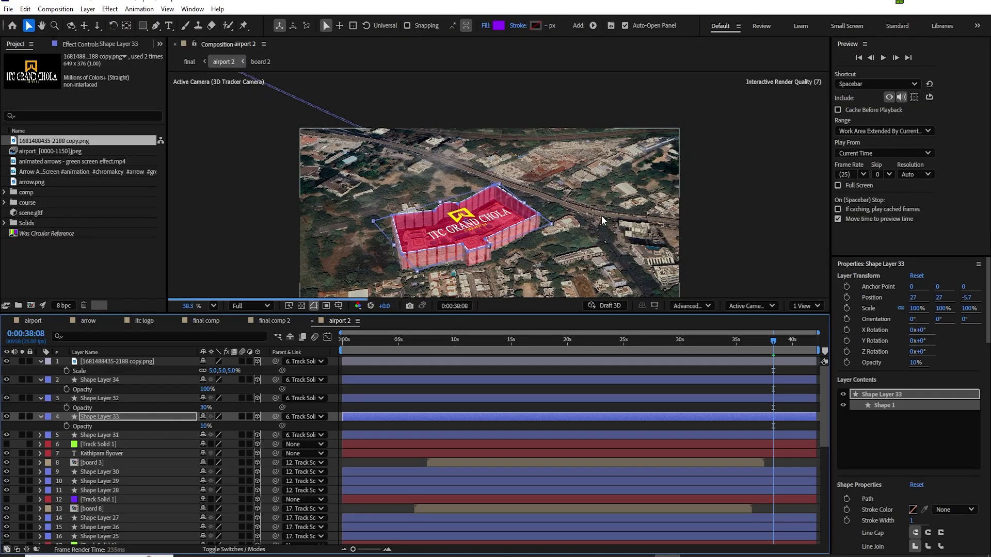
pyautogui.write('30')
pyautogui.press('Return')
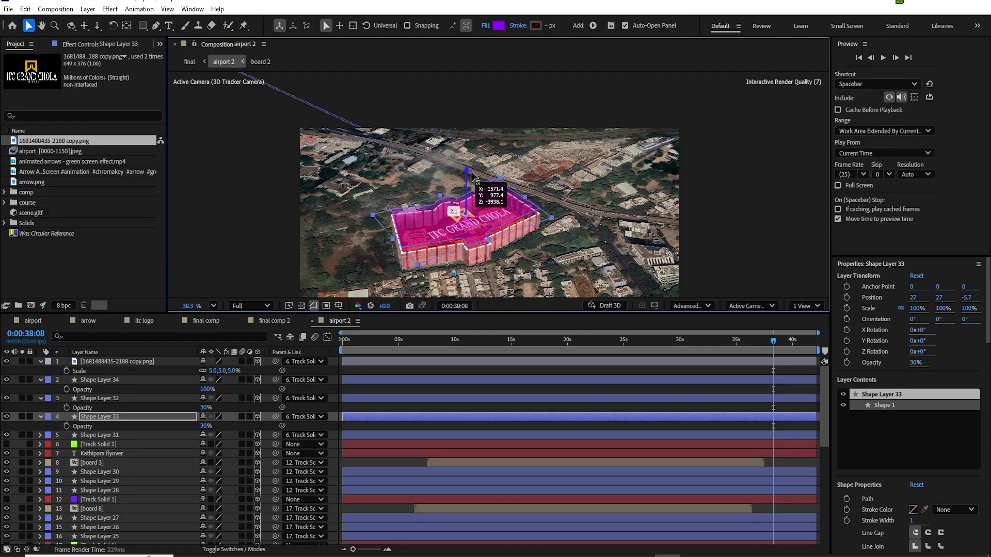
# Raise the ITC Grand Chola logo to a Z position of about -6.9, above the violet shape.
pyautogui.click(106, 361)
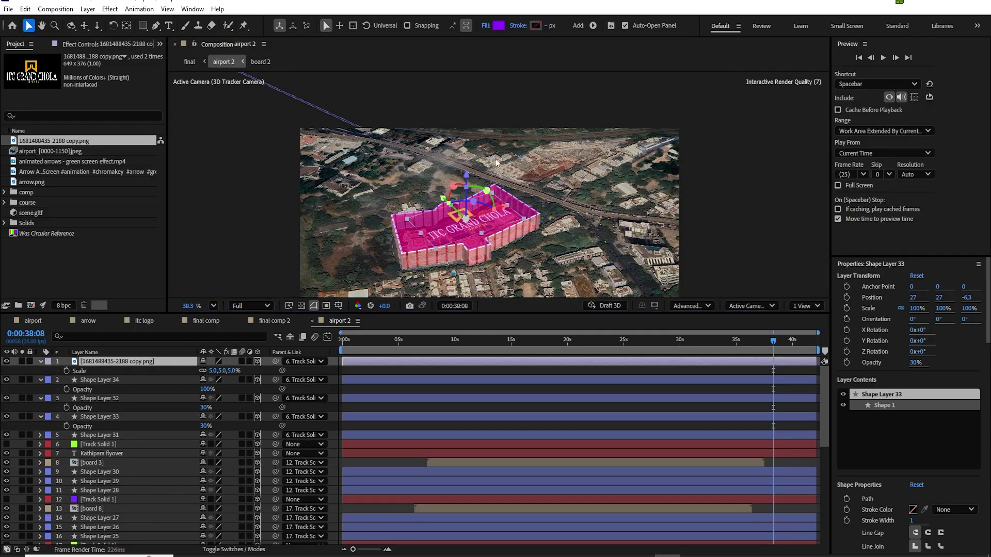
pyautogui.click(339, 321)
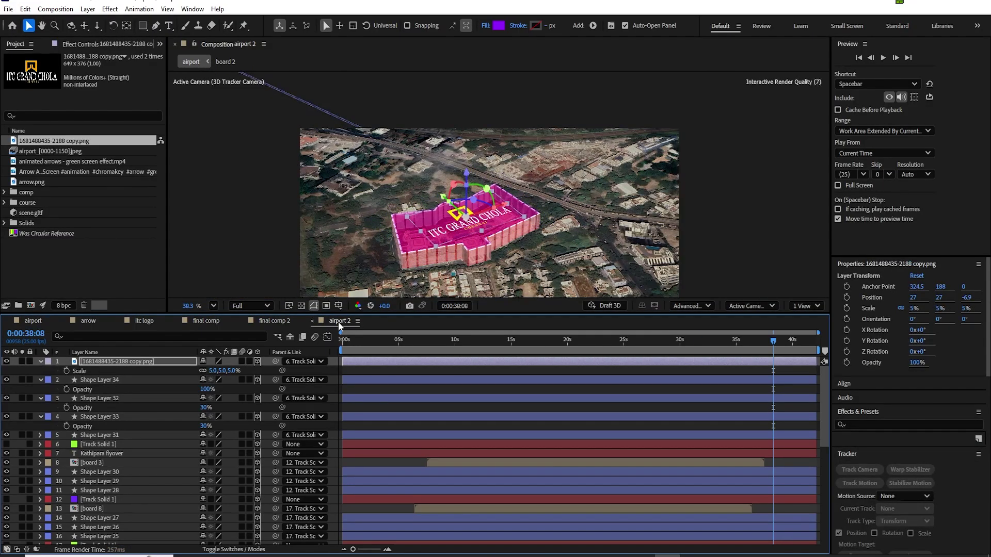
# Set the extruded dashed outline's opacity to 20% and review the hotel highlight between 0:00:35:13 and 0:00:37:19.
pyautogui.click(104, 383)
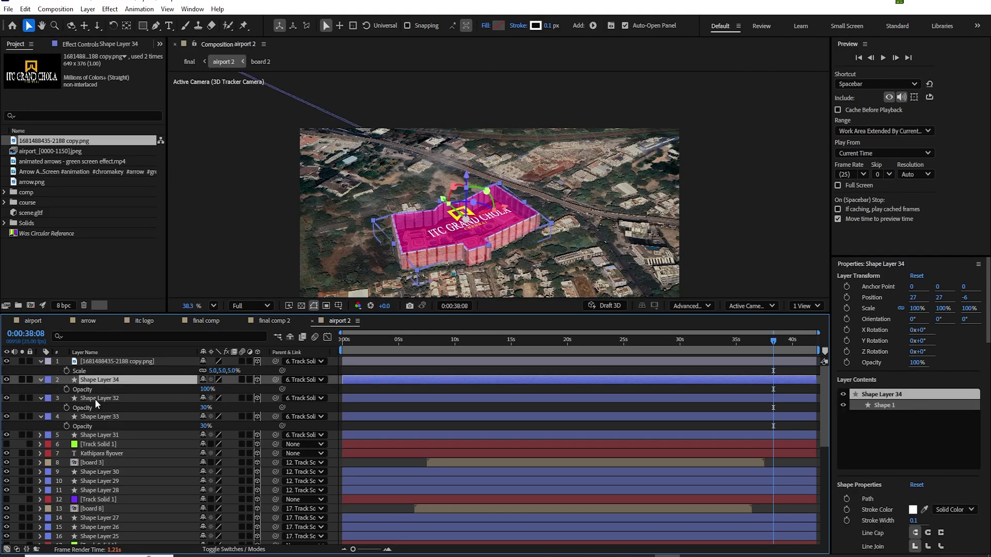
pyautogui.click(95, 399)
pyautogui.write('2')
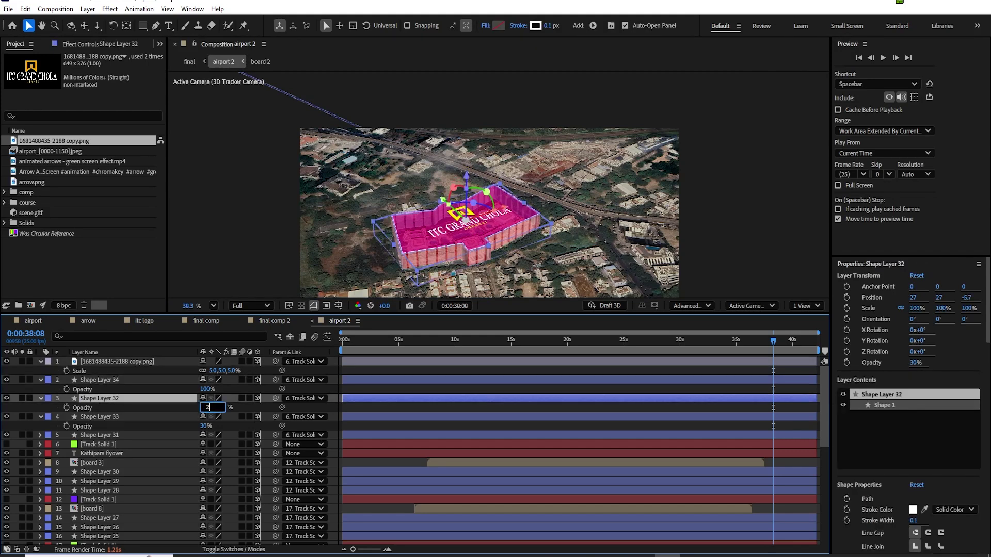
pyautogui.write('0')
pyautogui.press('Return')
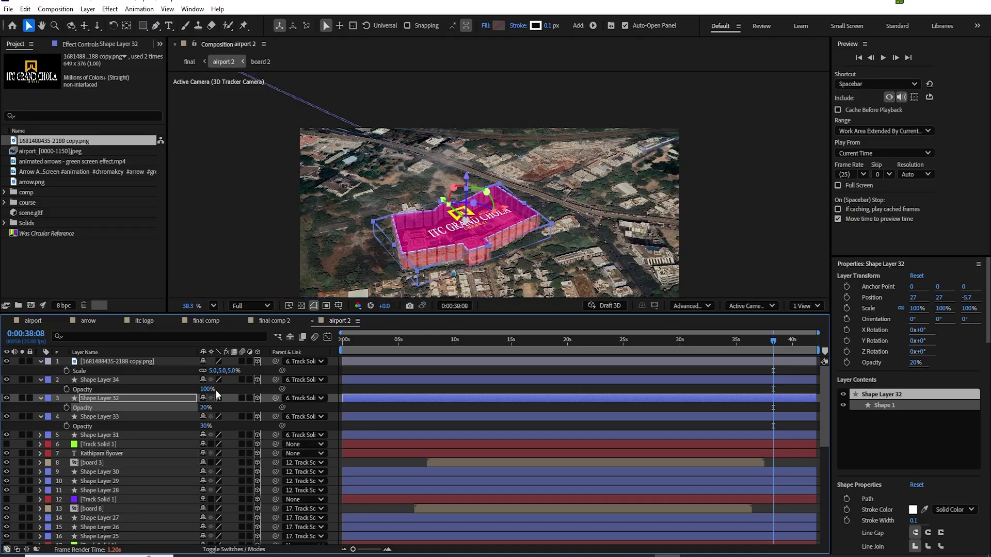
pyautogui.click(717, 206)
pyautogui.click(742, 342)
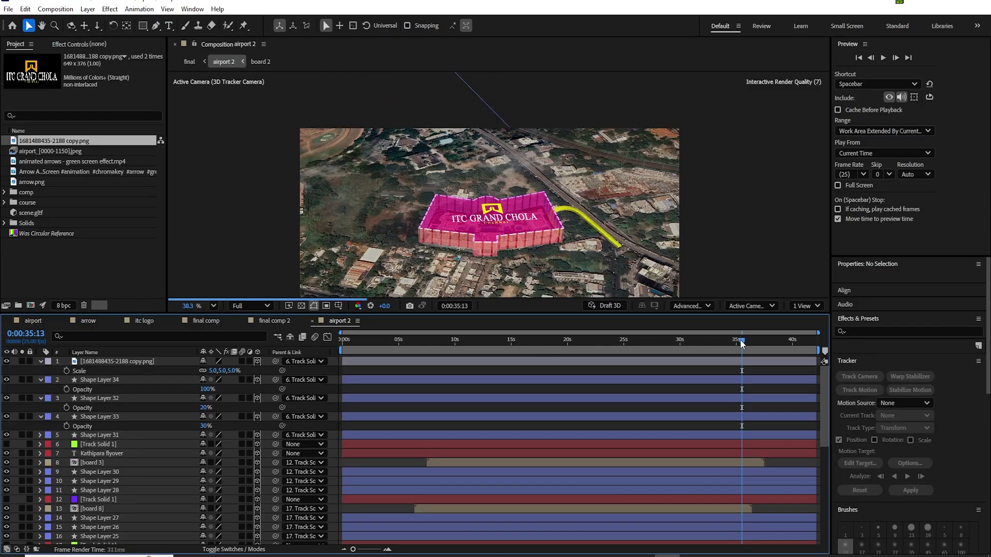
pyautogui.moveTo(755, 344); pyautogui.dragTo(767, 345)
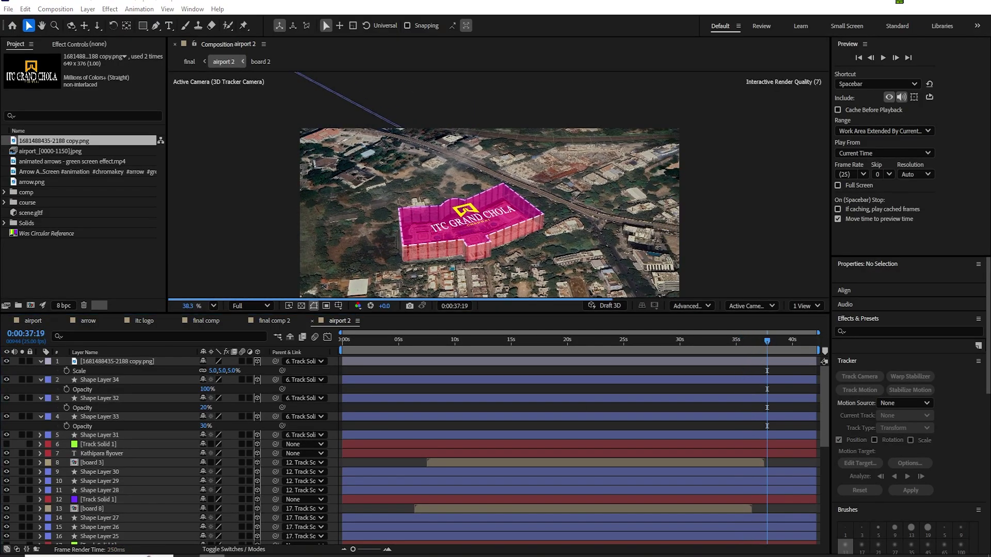